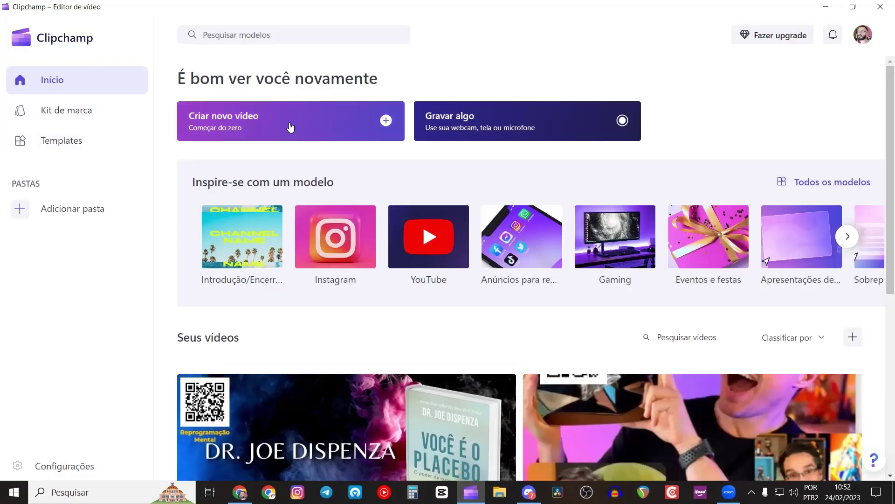
Step: Start a new video and paste the children's horror story into its text-to-speech converter
{"action": "left_click", "coordinate": [265, 120]}
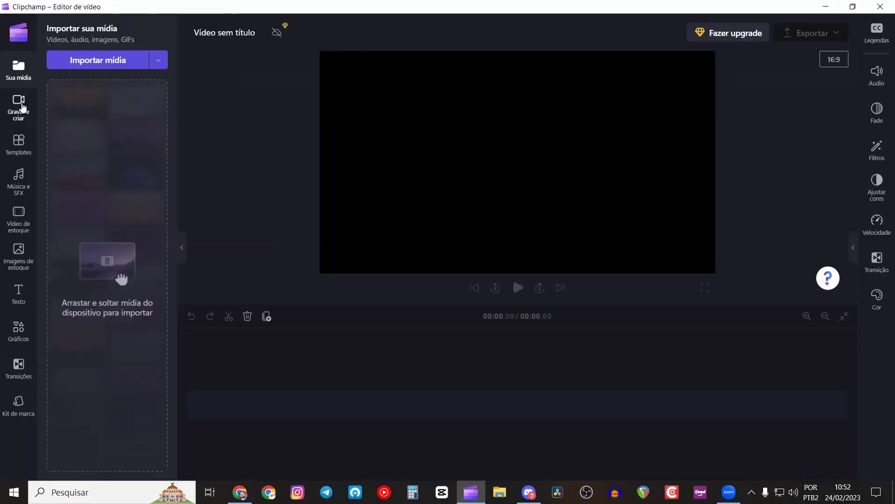
{"action": "left_click", "coordinate": [22, 107]}
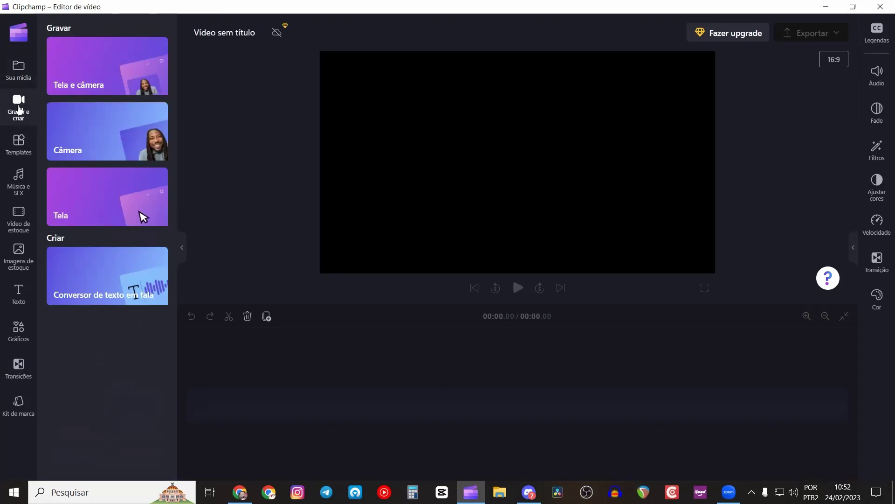
{"action": "left_click", "coordinate": [103, 282]}
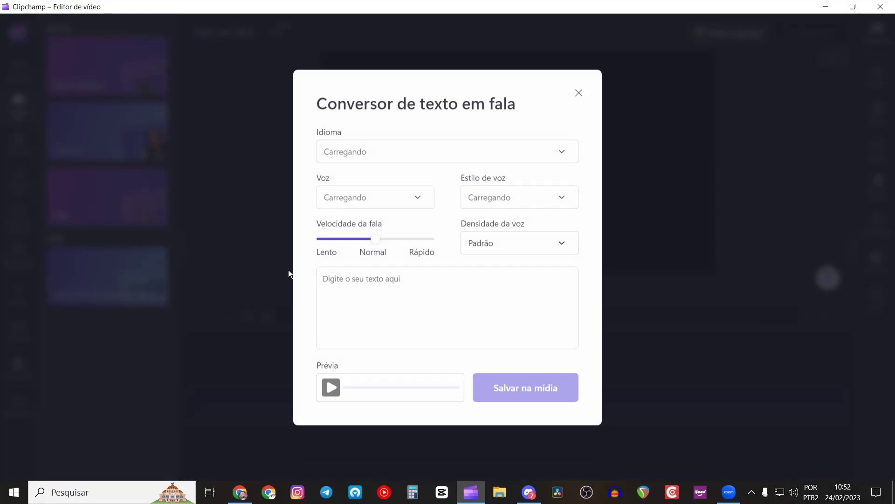
{"action": "left_click", "coordinate": [387, 283]}
{"action": "key", "text": "ctrl+v"}
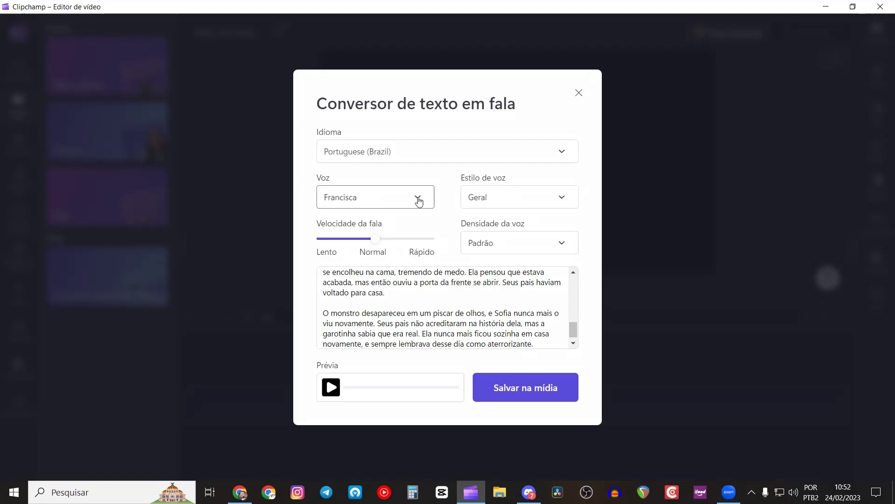
Step: Set the text-to-speech voice to Leticia and preview a short part of the narration
{"action": "left_click", "coordinate": [404, 206]}
{"action": "scroll", "coordinate": [371, 303], "scroll_direction": "down", "scroll_amount": 3}
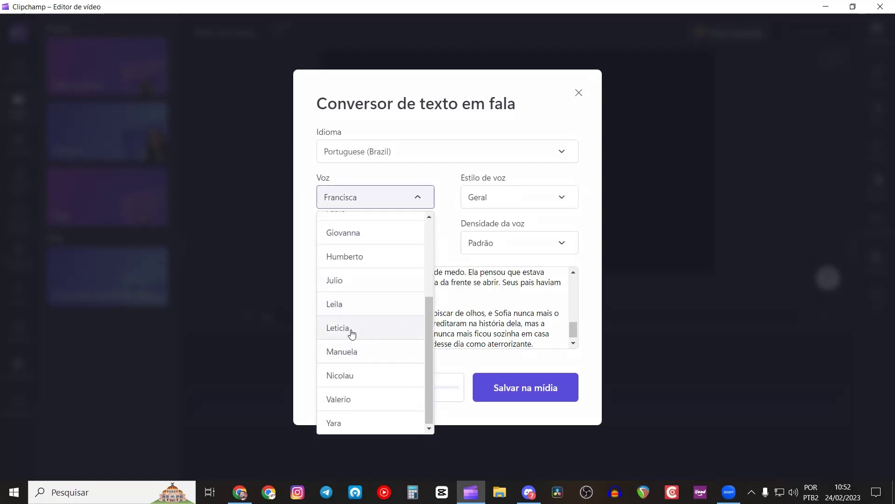
{"action": "left_click", "coordinate": [352, 333]}
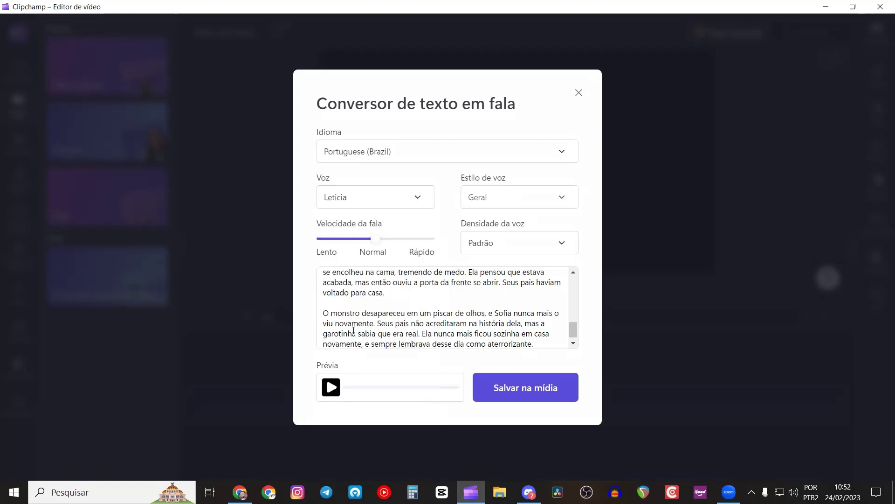
{"action": "left_click", "coordinate": [332, 389]}
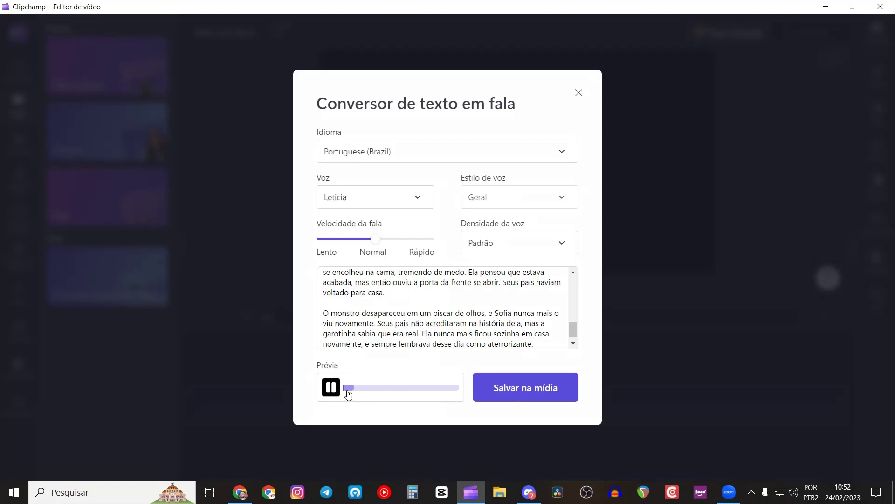
{"action": "left_click", "coordinate": [331, 391]}
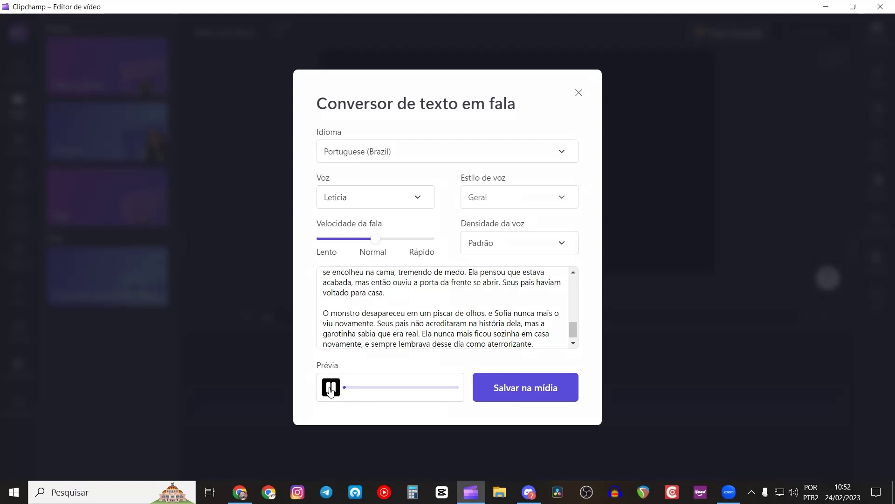
{"action": "left_click", "coordinate": [331, 391]}
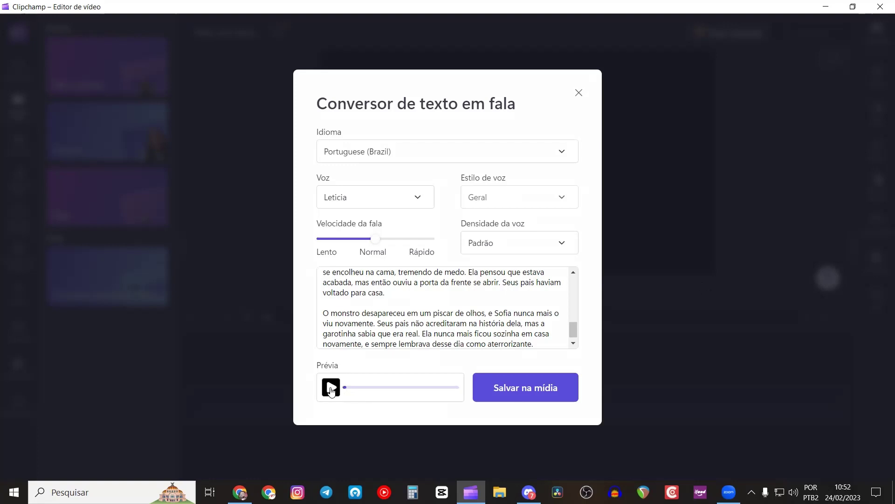
Step: Save the generated narration to the project media and place it at the start of the timeline
{"action": "left_click", "coordinate": [523, 390]}
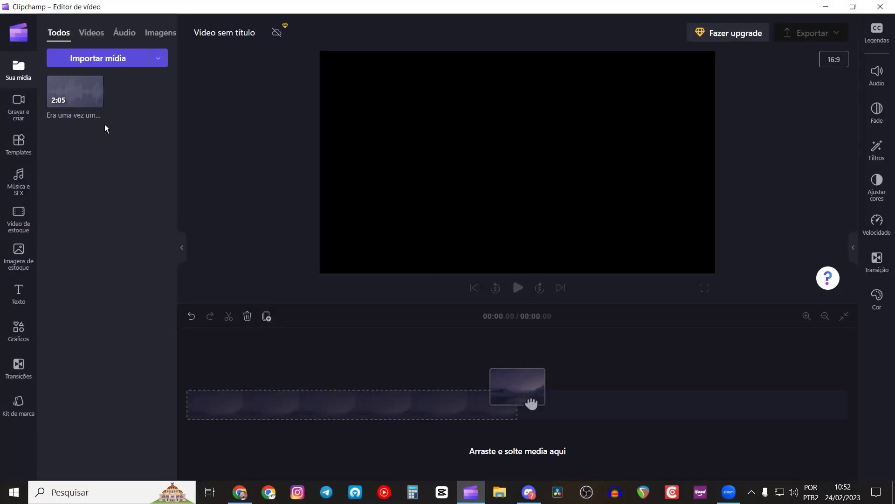
{"action": "left_click_drag", "start_coordinate": [73, 91], "coordinate": [238, 396]}
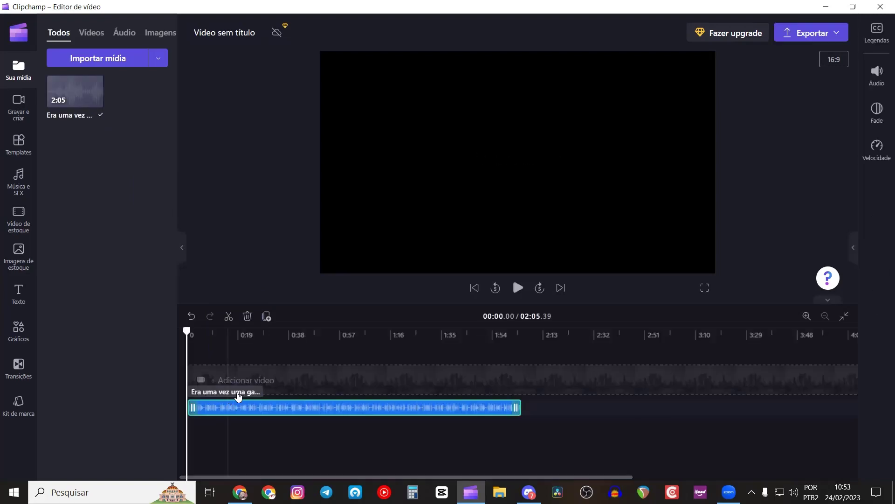
Step: Switch to Discord and examine the enlarged Midjourney image grid of the girl in various poses
{"action": "left_click", "coordinate": [826, 7]}
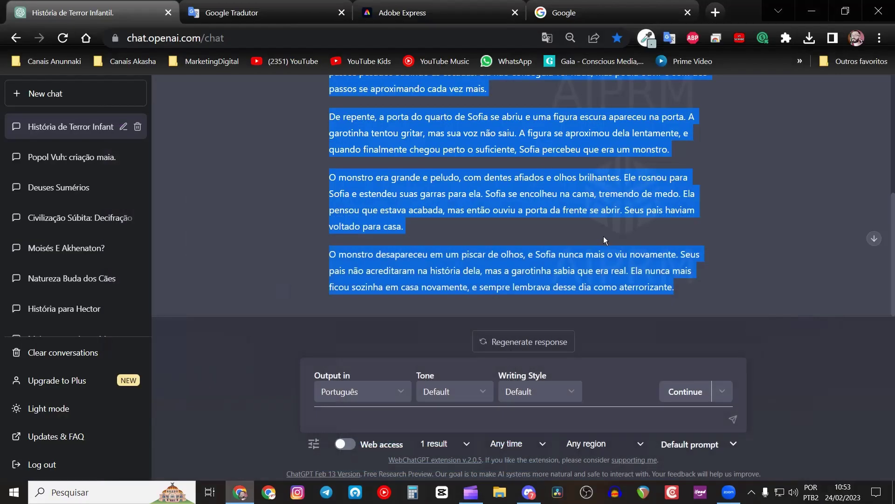
{"action": "left_click", "coordinate": [528, 491]}
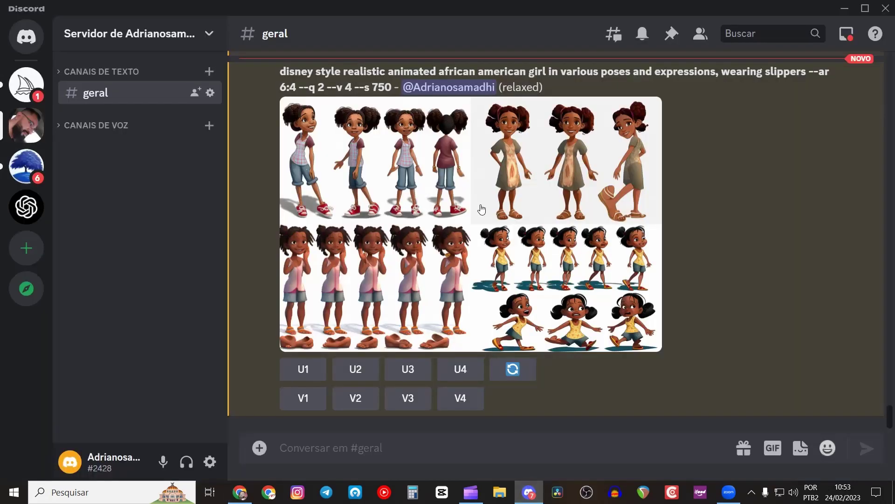
{"action": "scroll", "coordinate": [454, 195], "scroll_direction": "up", "scroll_amount": 2}
{"action": "scroll", "coordinate": [387, 198], "scroll_direction": "down", "scroll_amount": 2}
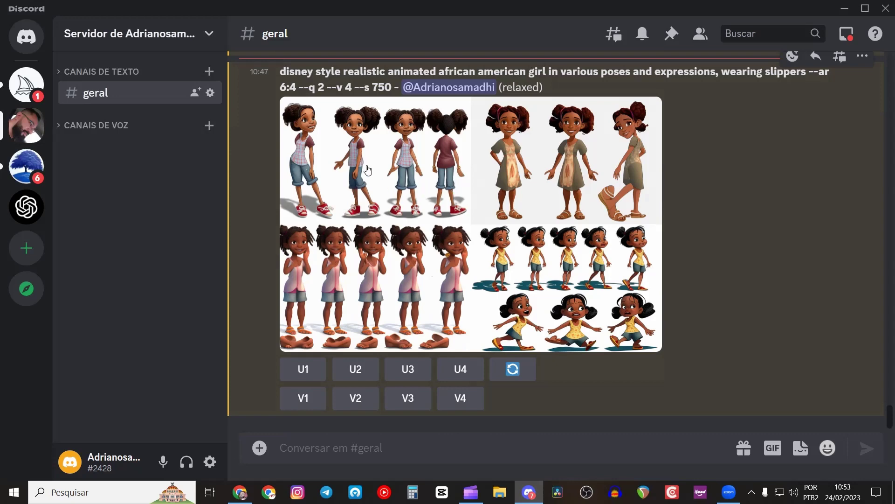
{"action": "left_click", "coordinate": [311, 182]}
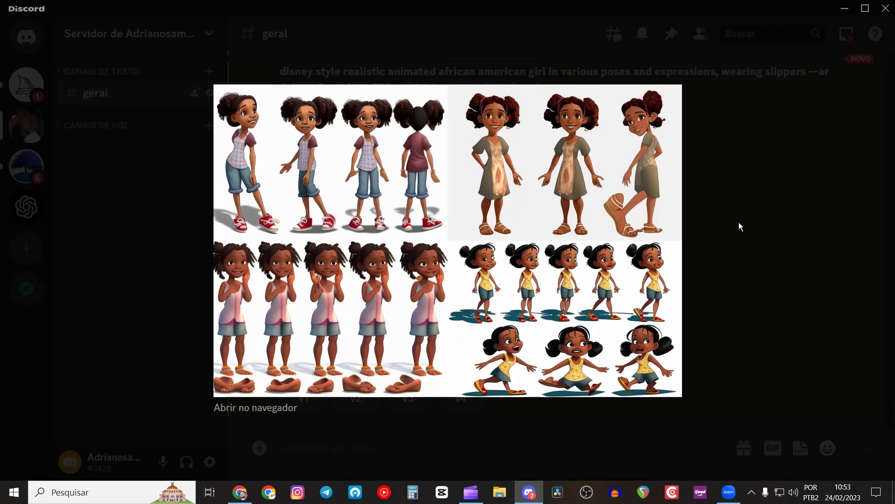
{"action": "key", "text": "Escape"}
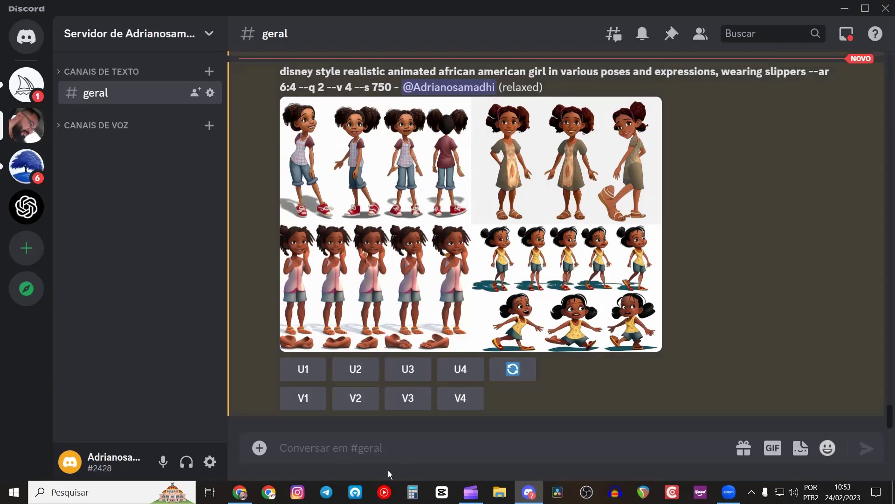
Step: Switch to Google Tradutor in the browser and copy the English translation of the character prompt
{"action": "left_click", "coordinate": [240, 492]}
{"action": "left_click", "coordinate": [240, 16]}
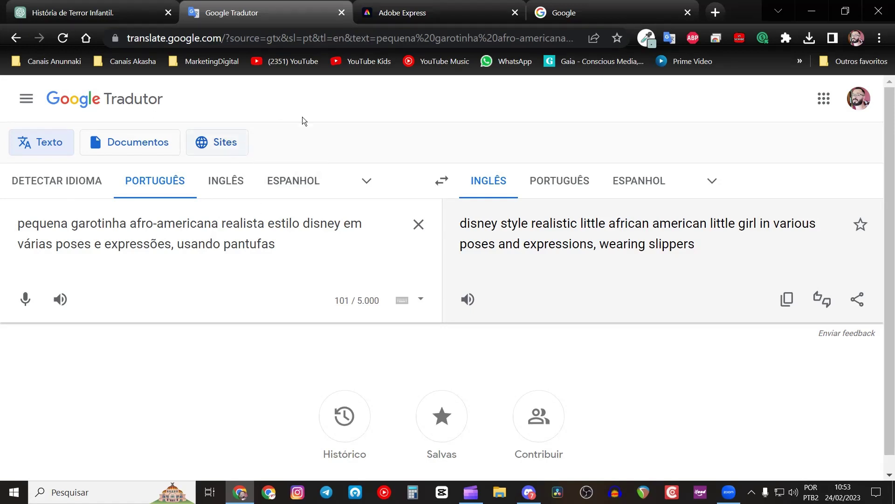
{"action": "left_click", "coordinate": [786, 299]}
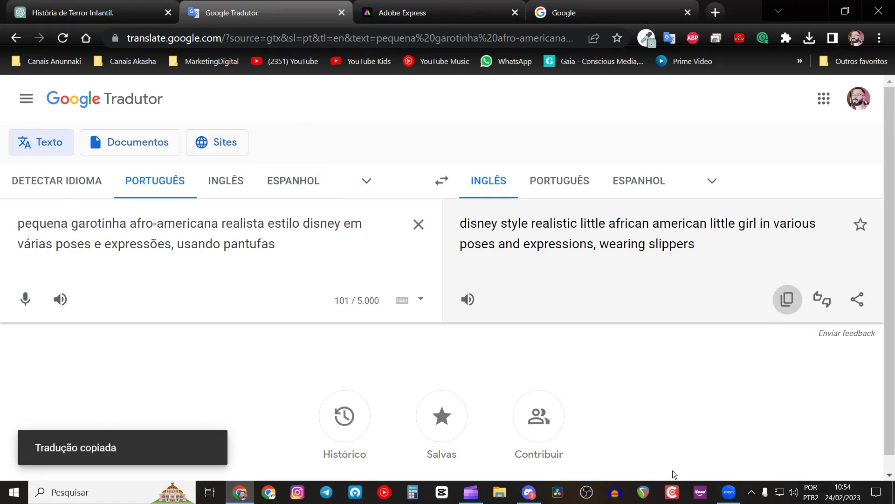
Step: In Discord, submit the /imagine prompt "disney style realistic little african american little girl in various poses and expressions, wearing slippers --ar 6:4"
{"action": "left_click", "coordinate": [528, 492]}
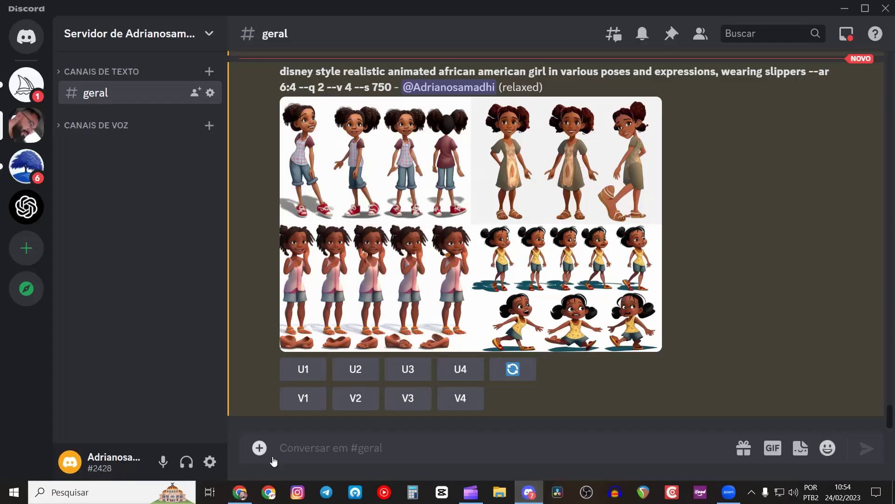
{"action": "left_click", "coordinate": [259, 448]}
{"action": "left_click", "coordinate": [289, 407]}
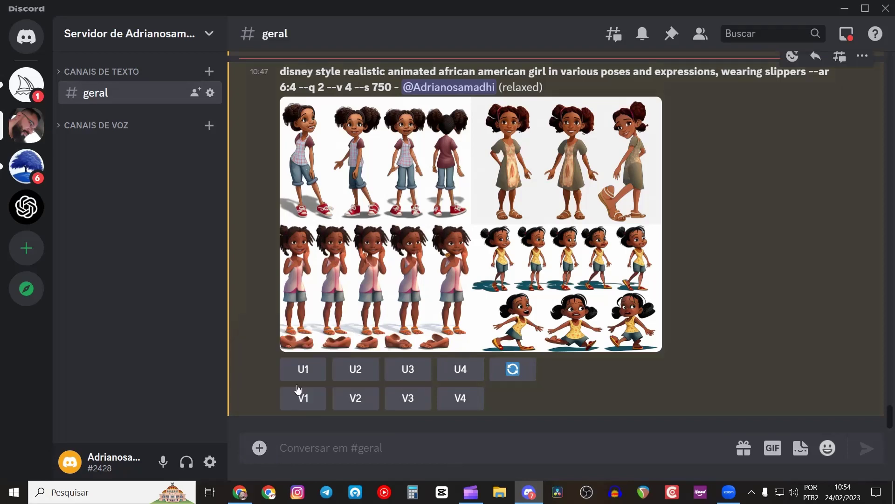
{"action": "left_click", "coordinate": [335, 170]}
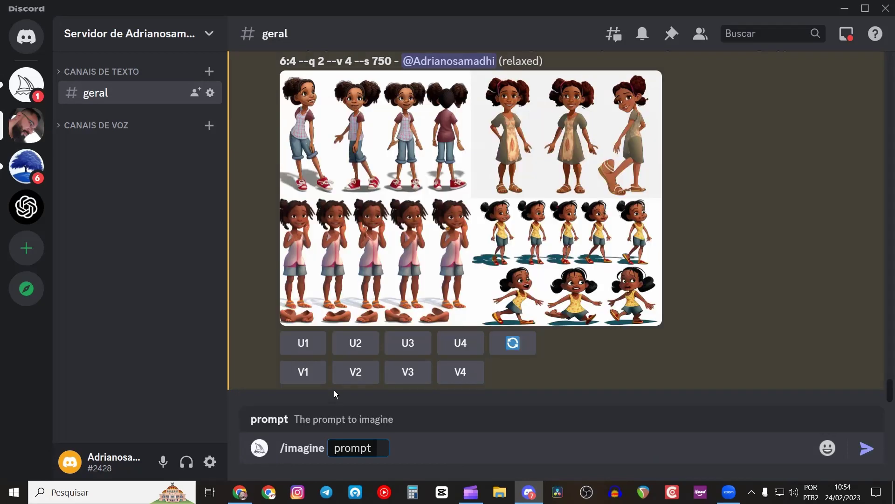
{"action": "type", "text": "disney style realistic little african american little girl in various poses and expressions, wearing slippers"}
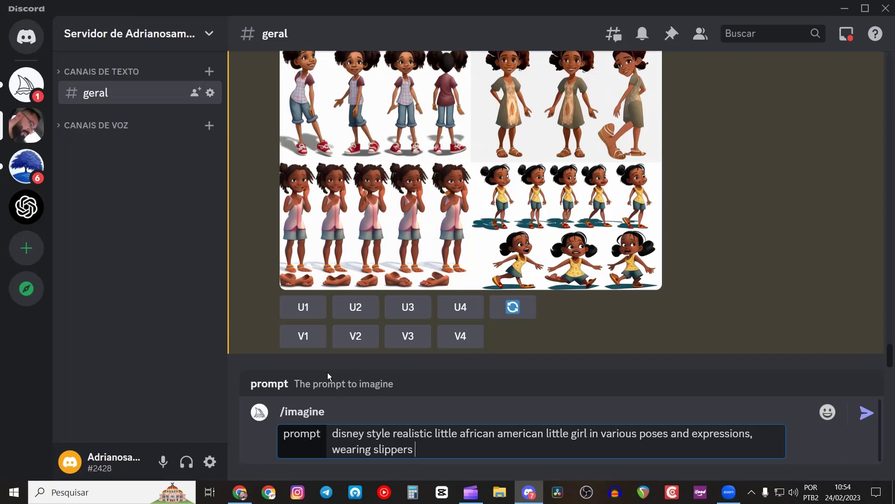
{"action": "type", "text": "--ar 6:4"}
{"action": "key", "text": "Return"}
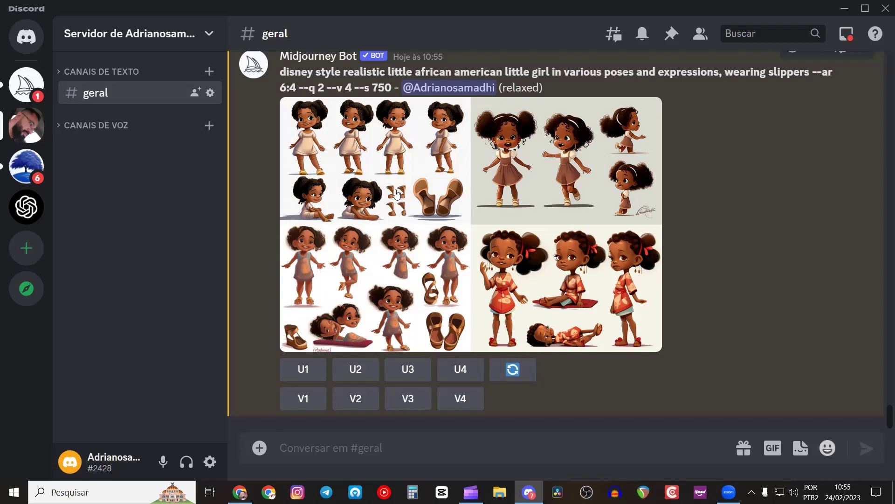
Step: Enlarge the newly generated image grid of the little girl and open it in the browser
{"action": "left_click", "coordinate": [441, 195]}
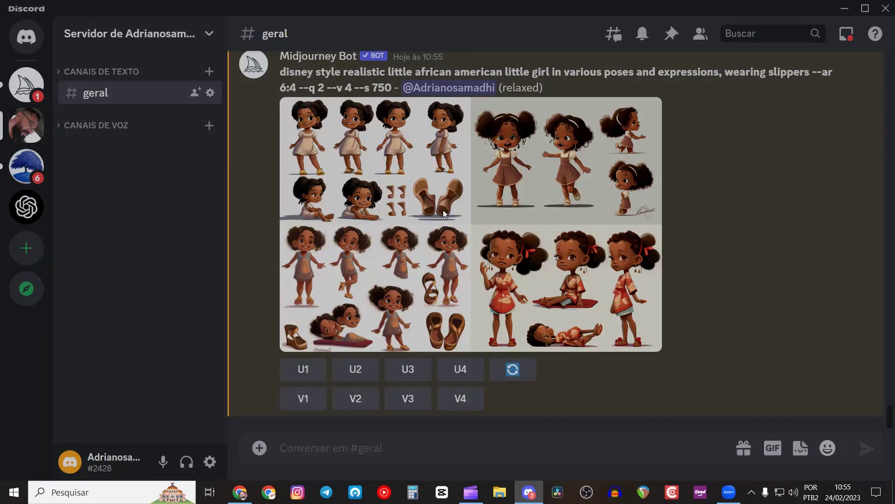
{"action": "left_click", "coordinate": [406, 330]}
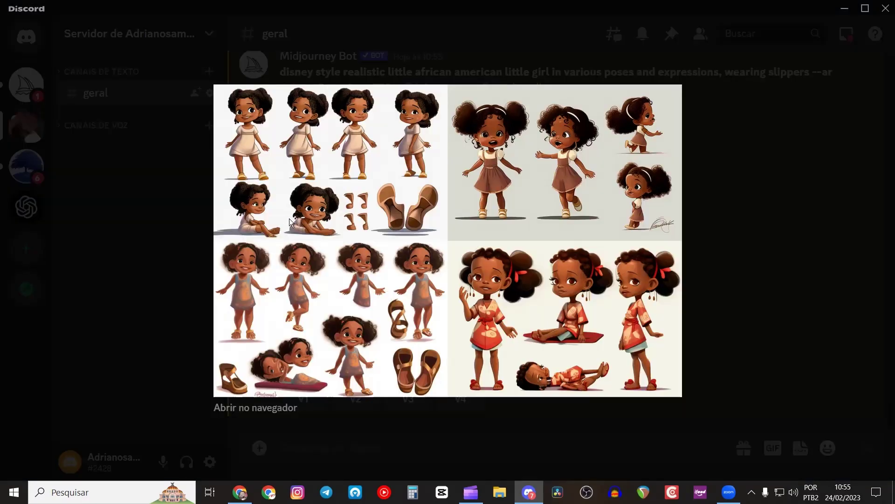
{"action": "left_click", "coordinate": [262, 410]}
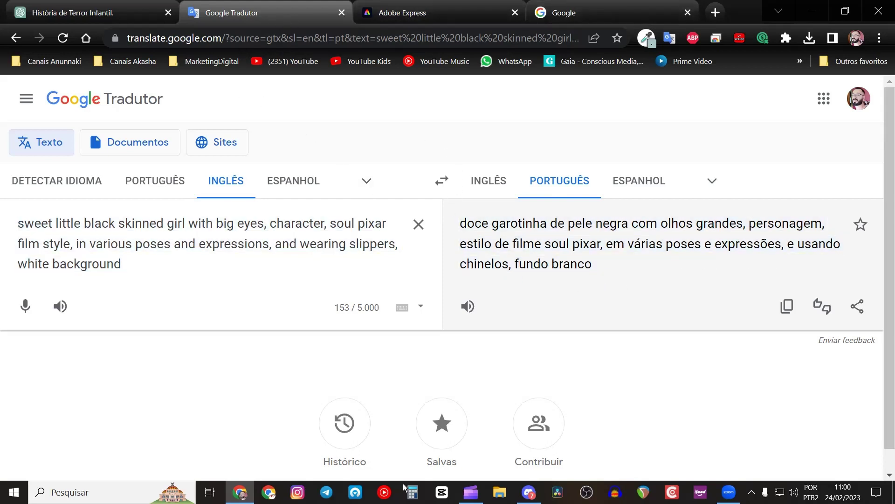
Step: Return to Discord, compare the generated grids, and upscale the first image of the latest white-background, soul pixar film style grid
{"action": "left_click", "coordinate": [516, 492]}
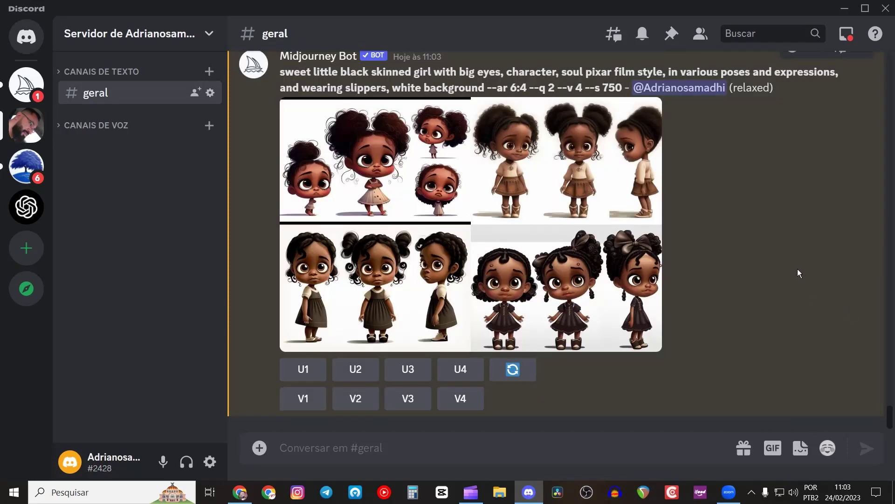
{"action": "scroll", "coordinate": [798, 273], "scroll_direction": "up", "scroll_amount": 5}
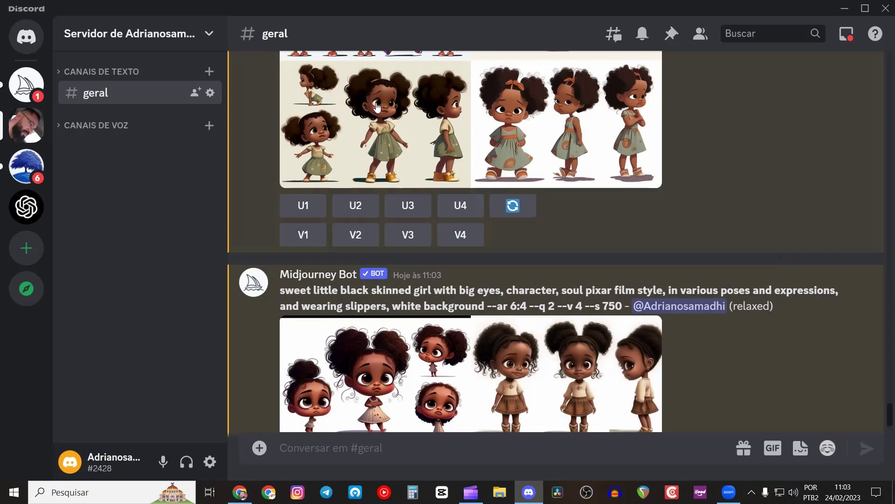
{"action": "scroll", "coordinate": [558, 206], "scroll_direction": "down", "scroll_amount": 5}
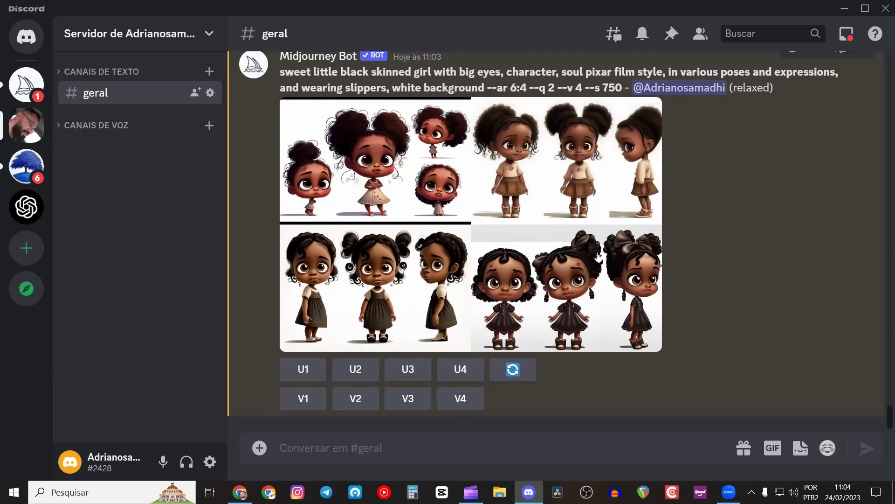
{"action": "left_click", "coordinate": [306, 373]}
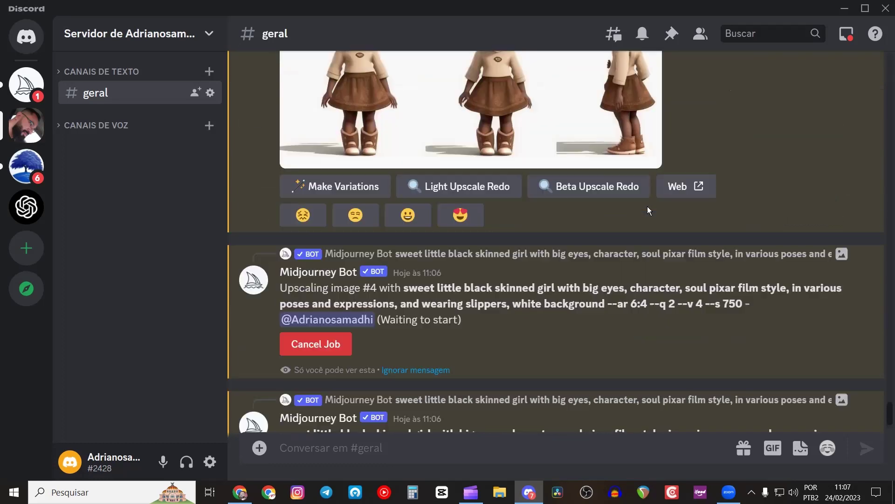
Step: Review the upscaled character images and compare them with their original four-image grid
{"action": "scroll", "coordinate": [648, 211], "scroll_direction": "up", "scroll_amount": 3}
{"action": "scroll", "coordinate": [576, 226], "scroll_direction": "down", "scroll_amount": 1}
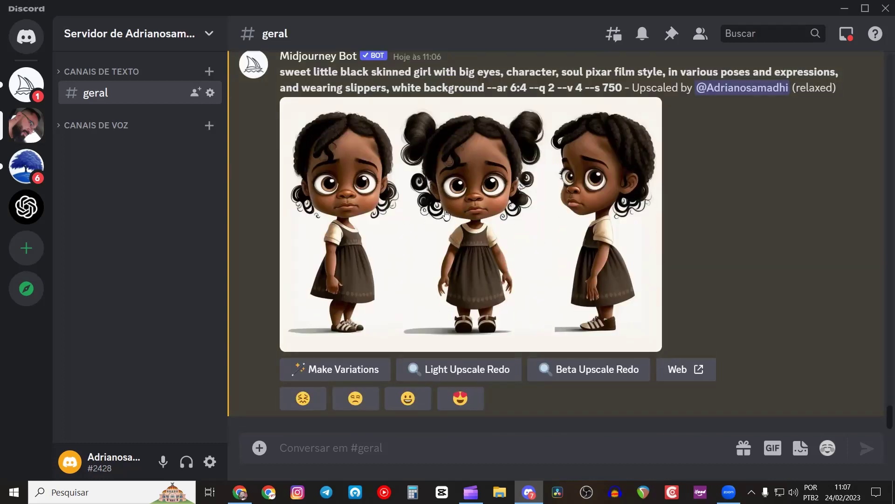
{"action": "scroll", "coordinate": [460, 216], "scroll_direction": "up", "scroll_amount": 10}
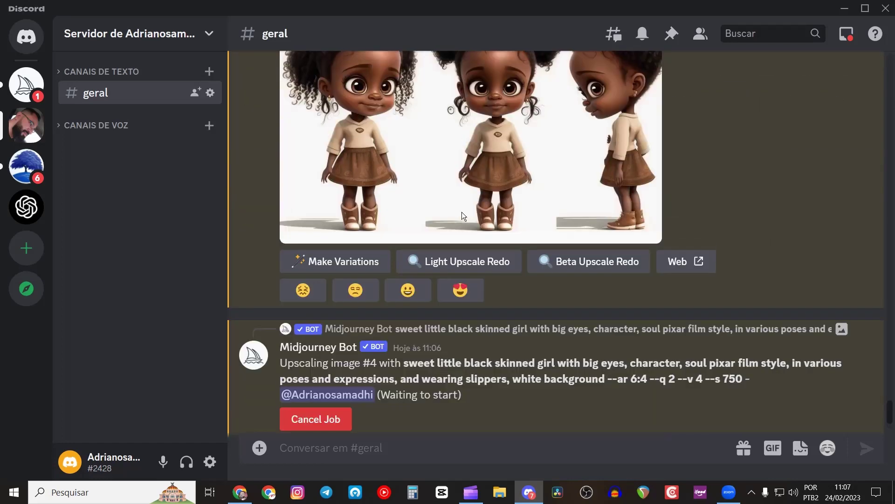
{"action": "scroll", "coordinate": [463, 215], "scroll_direction": "up", "scroll_amount": 2}
{"action": "scroll", "coordinate": [463, 216], "scroll_direction": "down", "scroll_amount": 9}
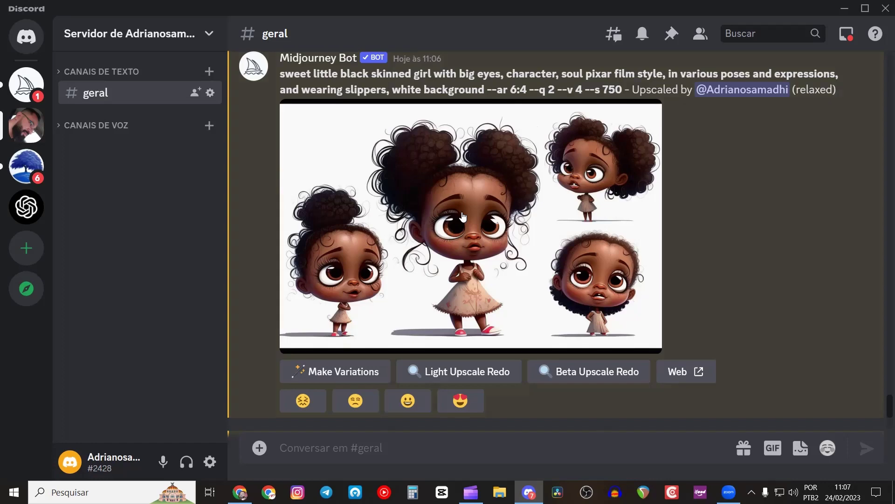
{"action": "scroll", "coordinate": [463, 216], "scroll_direction": "up", "scroll_amount": 8}
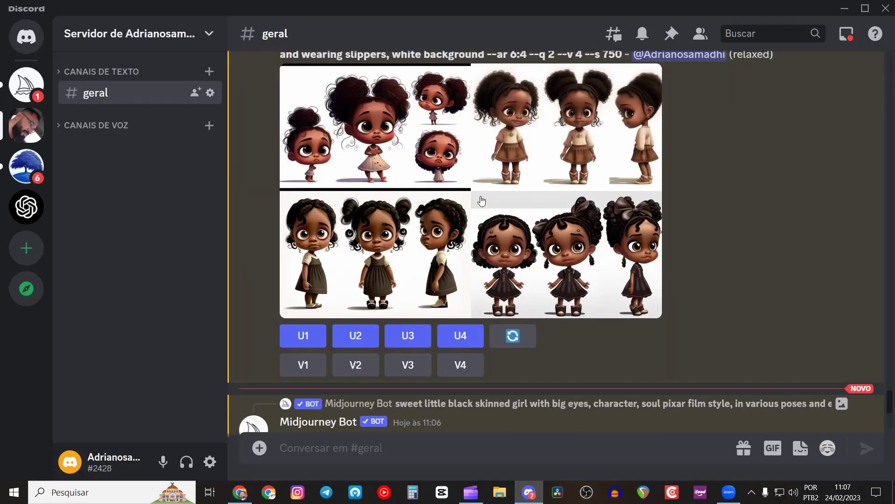
{"action": "scroll", "coordinate": [554, 251], "scroll_direction": "down", "scroll_amount": 5}
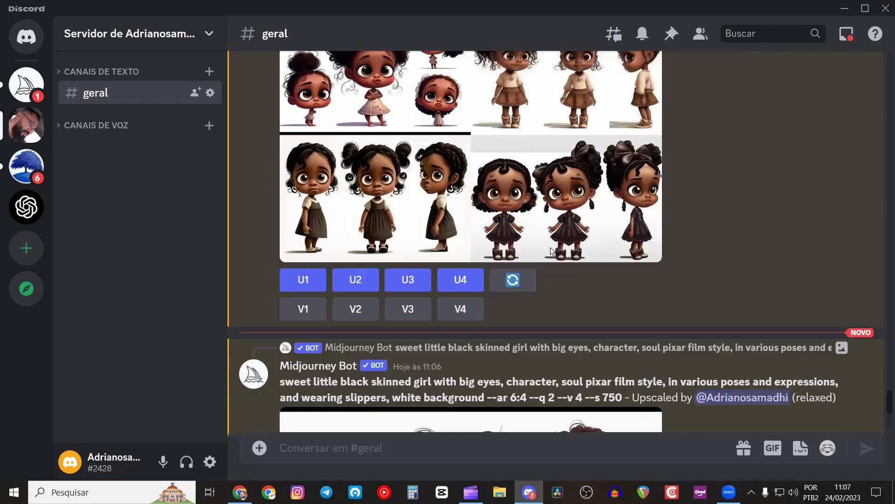
Step: Compare the upscaled character images and open the one of the girl in the dark dress on the Midjourney website
{"action": "scroll", "coordinate": [536, 251], "scroll_direction": "down", "scroll_amount": 10}
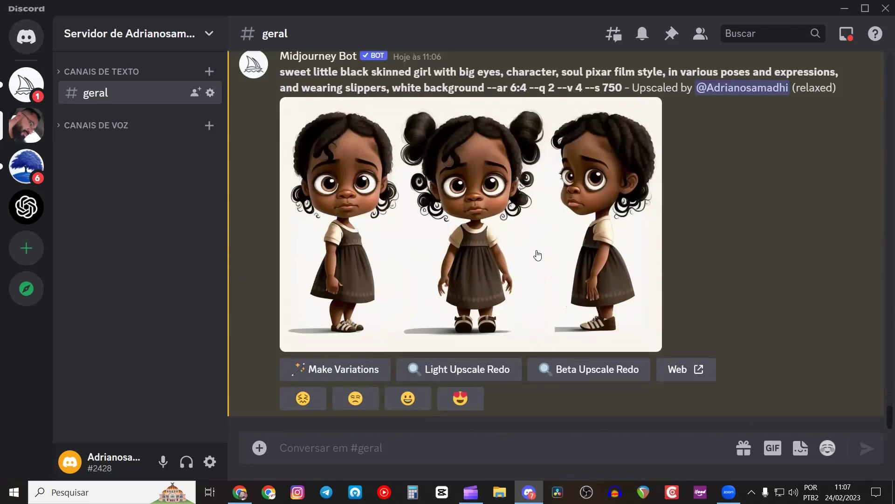
{"action": "scroll", "coordinate": [538, 254], "scroll_direction": "up", "scroll_amount": 10}
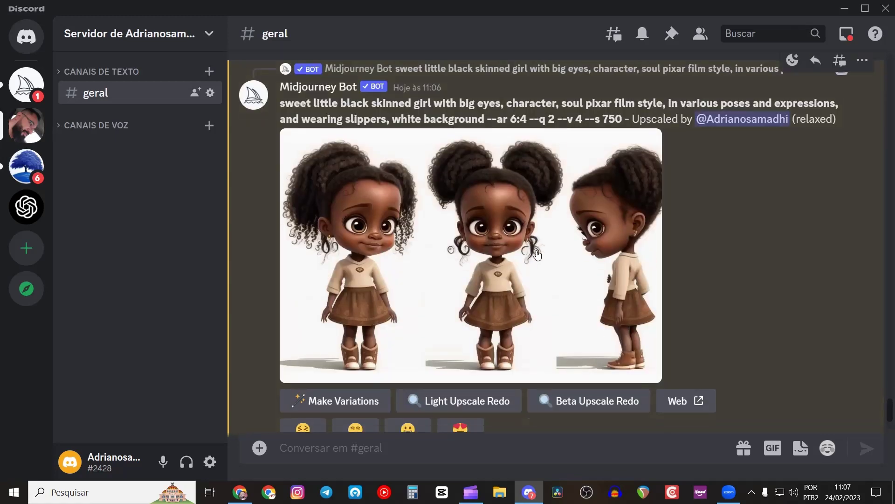
{"action": "scroll", "coordinate": [537, 255], "scroll_direction": "down", "scroll_amount": 10}
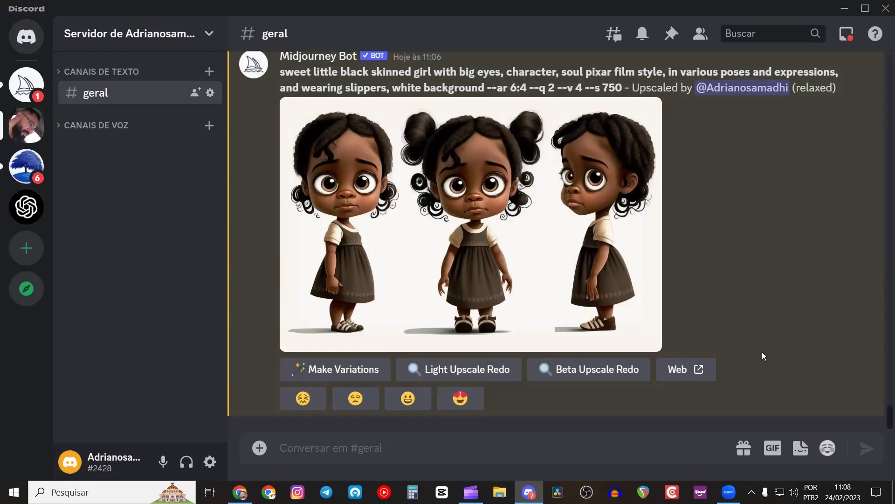
{"action": "left_click", "coordinate": [684, 371]}
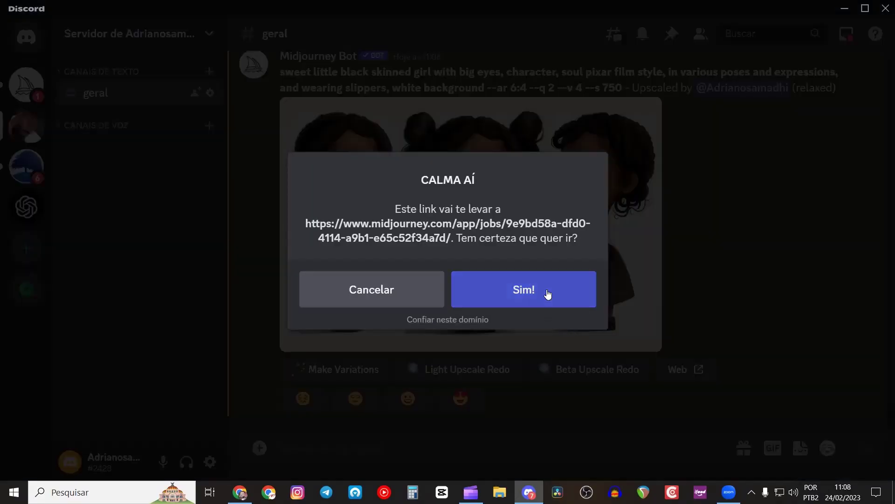
{"action": "left_click", "coordinate": [549, 293]}
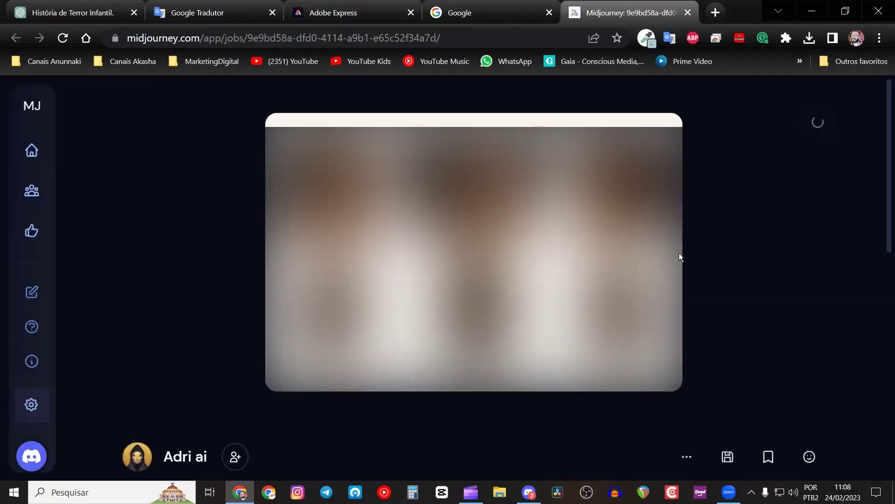
Step: Save the three-pose image of the girl in the dark dress to the computer and close the Midjourney page
{"action": "scroll", "coordinate": [679, 256], "scroll_direction": "down", "scroll_amount": 2}
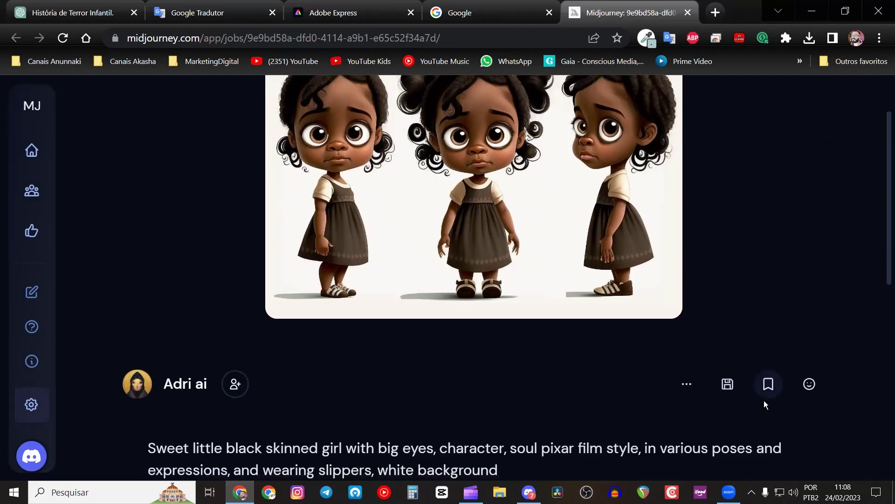
{"action": "left_click", "coordinate": [729, 384]}
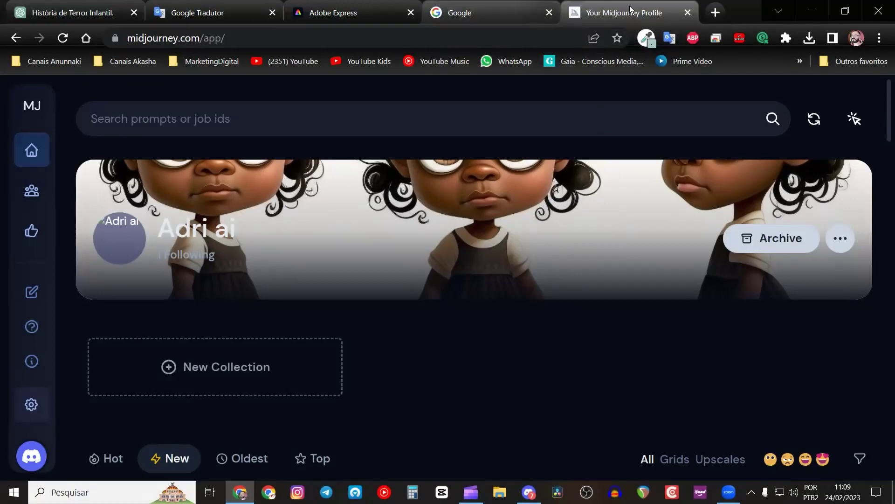
{"action": "left_click", "coordinate": [687, 13]}
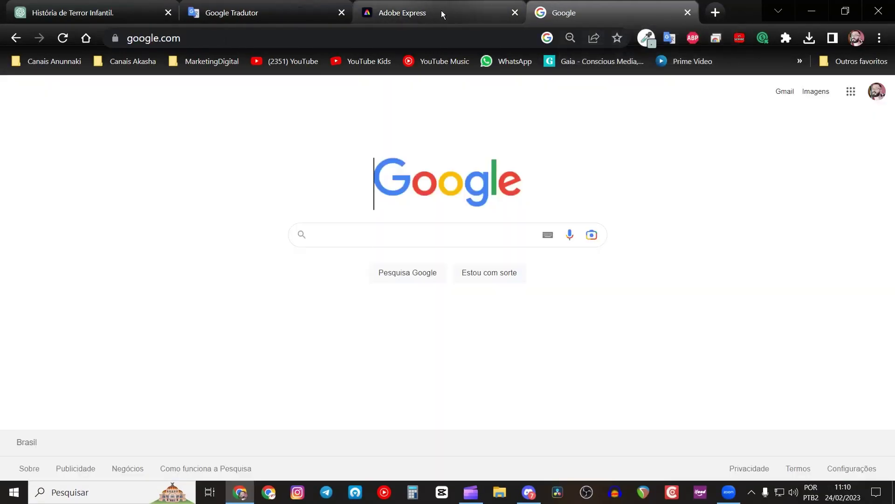
Step: In Adobe Express, remove the background from the saved three-pose girl image, download the result and close the page
{"action": "left_click", "coordinate": [414, 14]}
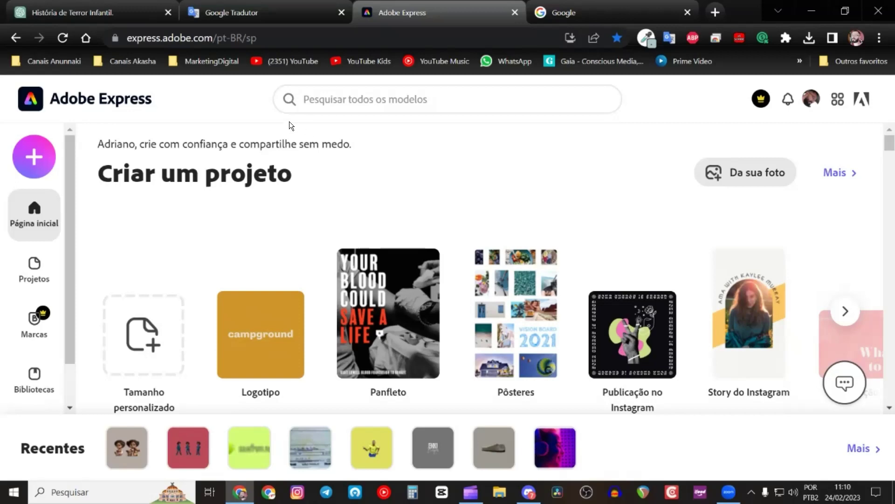
{"action": "left_click", "coordinate": [34, 156]}
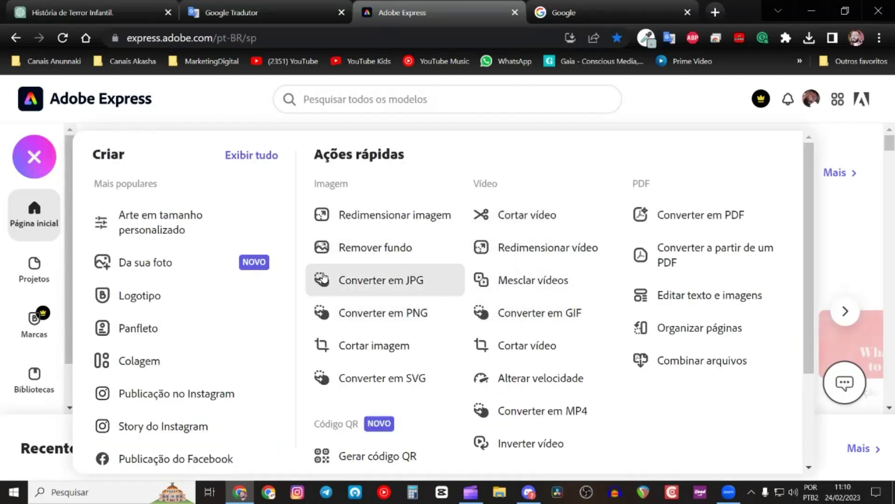
{"action": "left_click", "coordinate": [381, 252]}
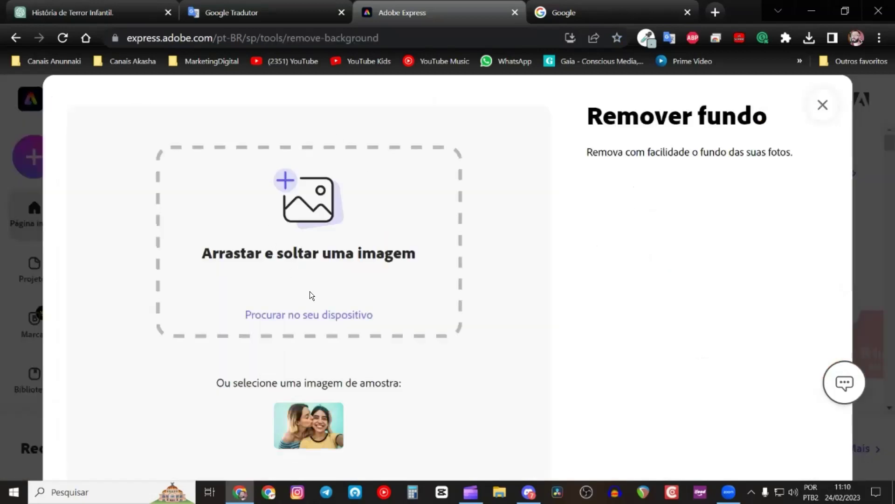
{"action": "left_click", "coordinate": [285, 315]}
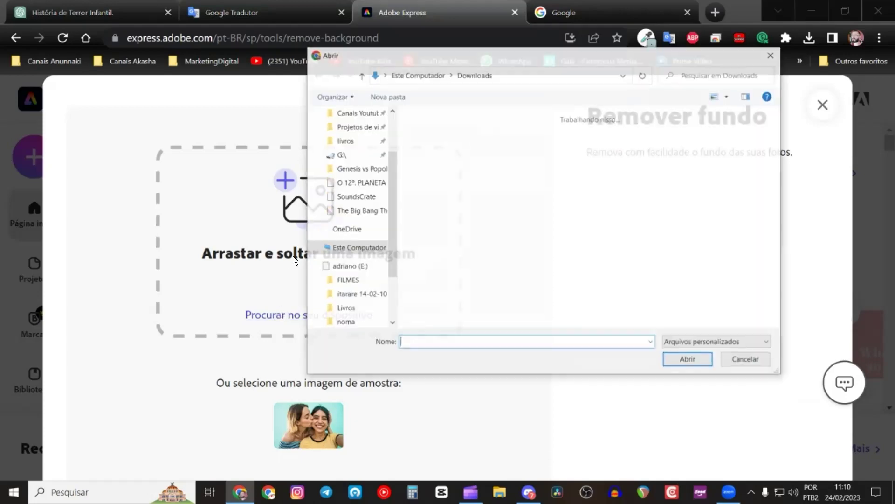
{"action": "double_click", "coordinate": [428, 156]}
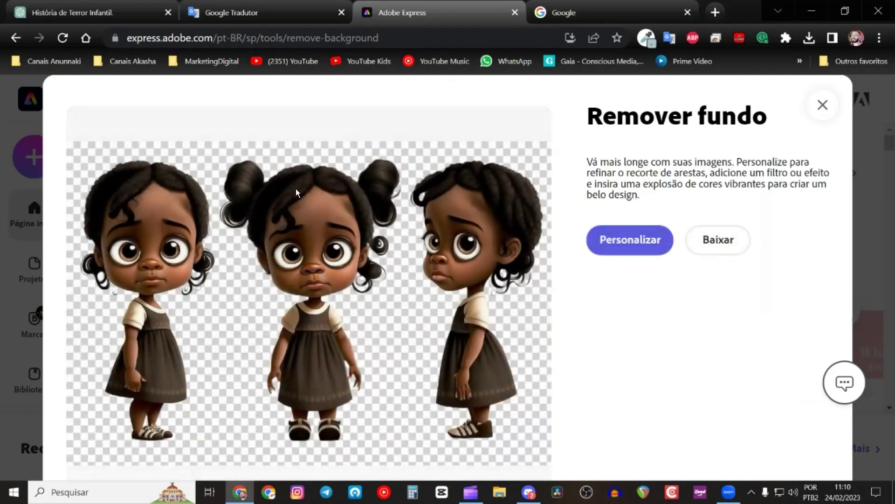
{"action": "left_click", "coordinate": [711, 239]}
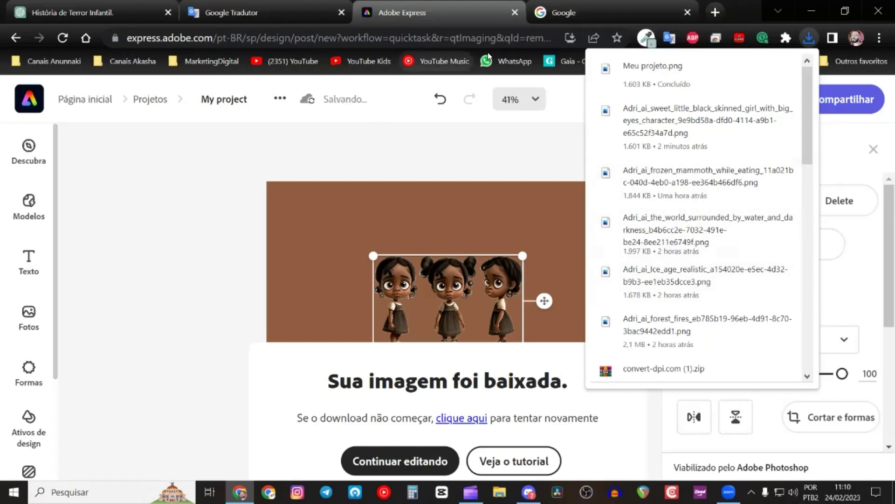
{"action": "left_click", "coordinate": [514, 12]}
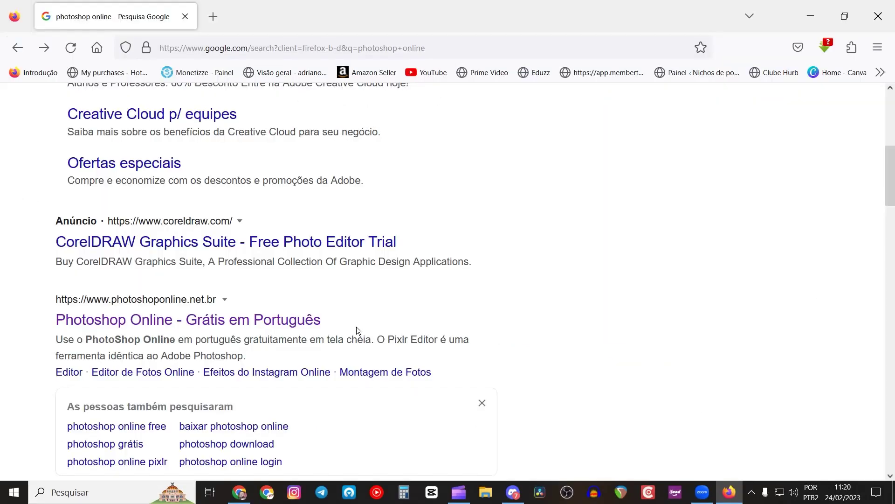
Step: In Firefox, open the Photoshop Online site from the search results and load its Photoshop editor
{"action": "left_click", "coordinate": [204, 313]}
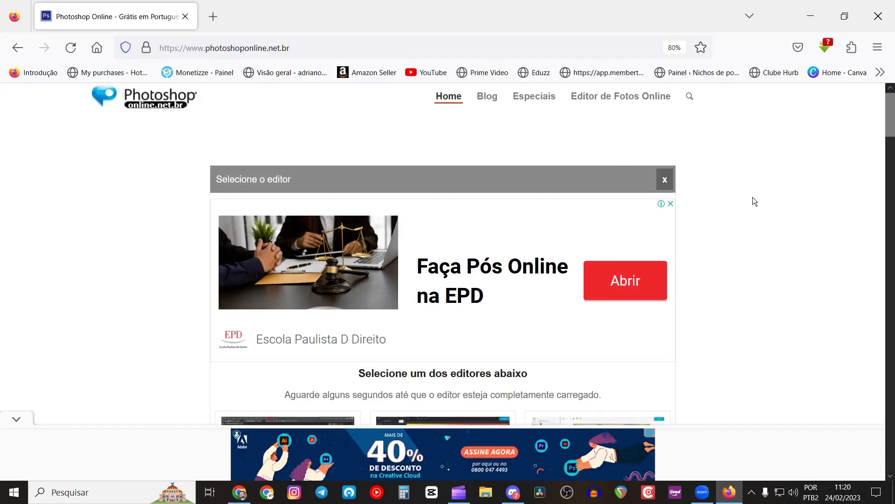
{"action": "scroll", "coordinate": [746, 201], "scroll_direction": "down", "scroll_amount": 3}
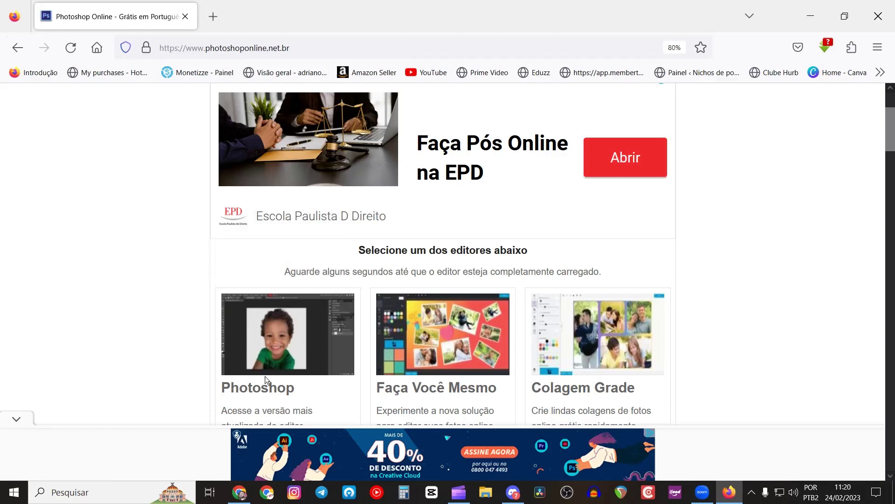
{"action": "left_click", "coordinate": [289, 348]}
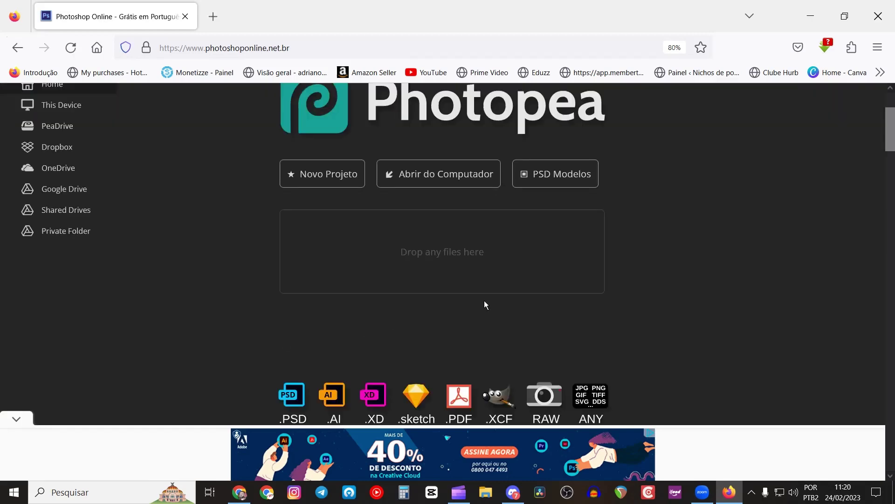
{"action": "scroll", "coordinate": [606, 251], "scroll_direction": "up", "scroll_amount": 2}
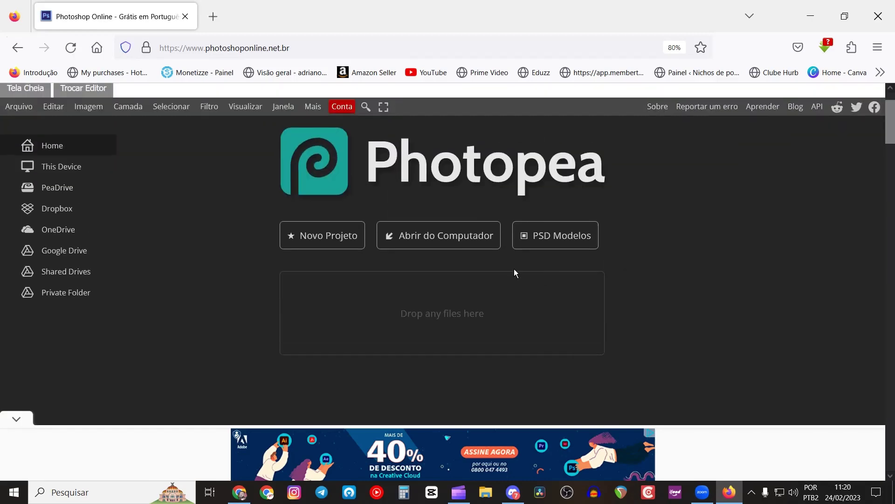
Step: Create a new 720 × 720 pixel project with a white background
{"action": "left_click", "coordinate": [319, 240]}
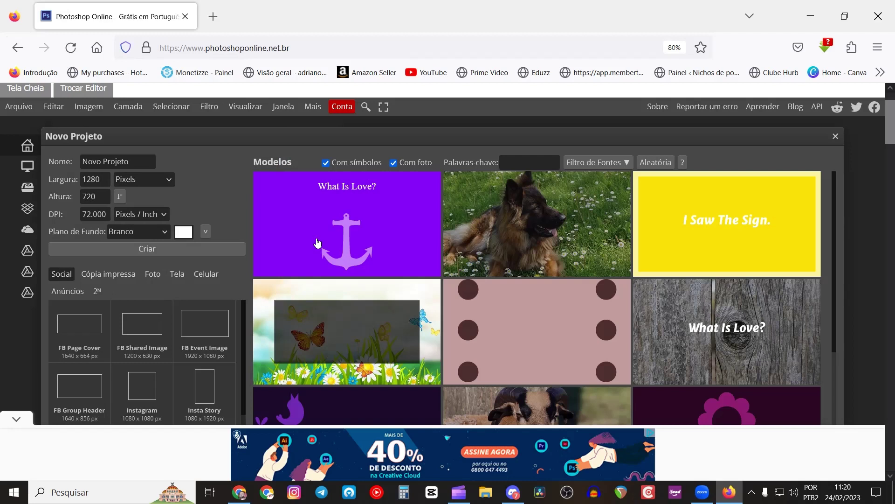
{"action": "left_click", "coordinate": [105, 179]}
{"action": "left_click_drag", "start_coordinate": [106, 179], "coordinate": [74, 179]}
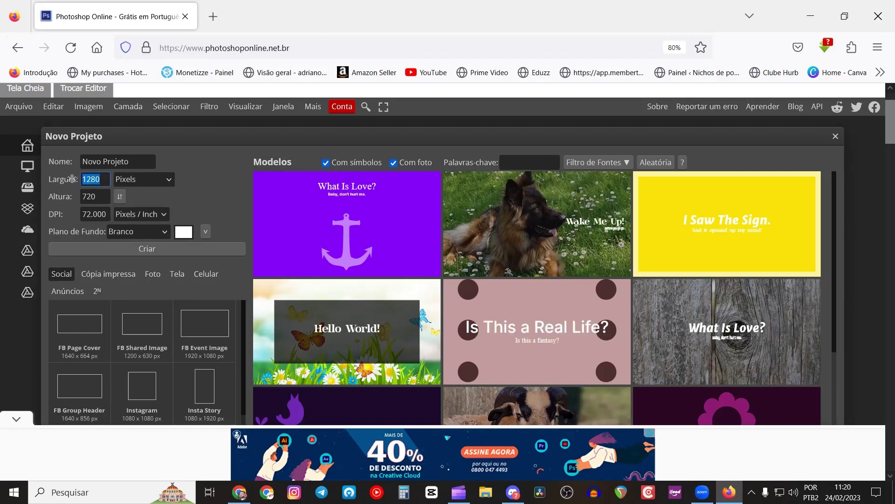
{"action": "type", "text": "720"}
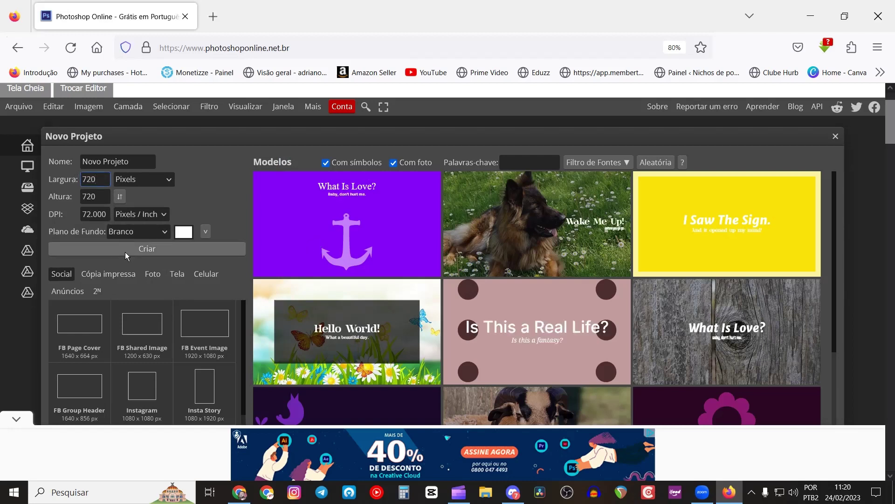
{"action": "left_click", "coordinate": [125, 250]}
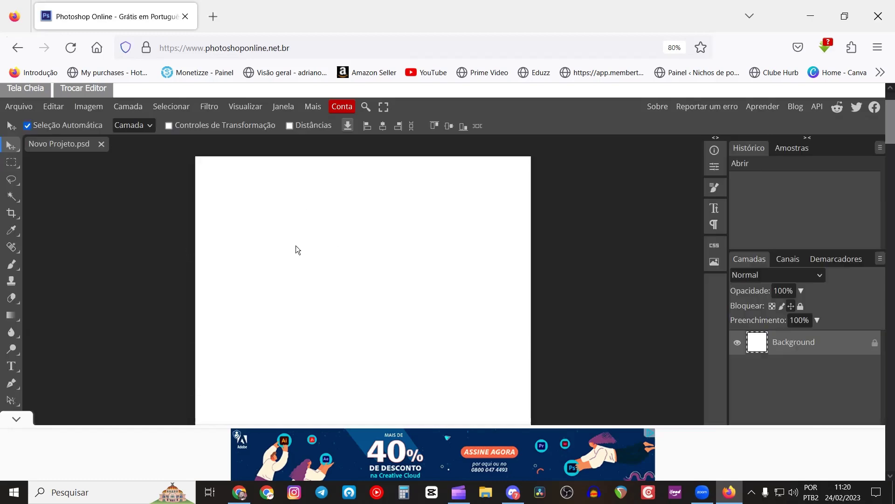
Step: Open the background-free image Meu projeto.png from the Downloads folder
{"action": "left_click", "coordinate": [19, 108]}
{"action": "left_click", "coordinate": [28, 142]}
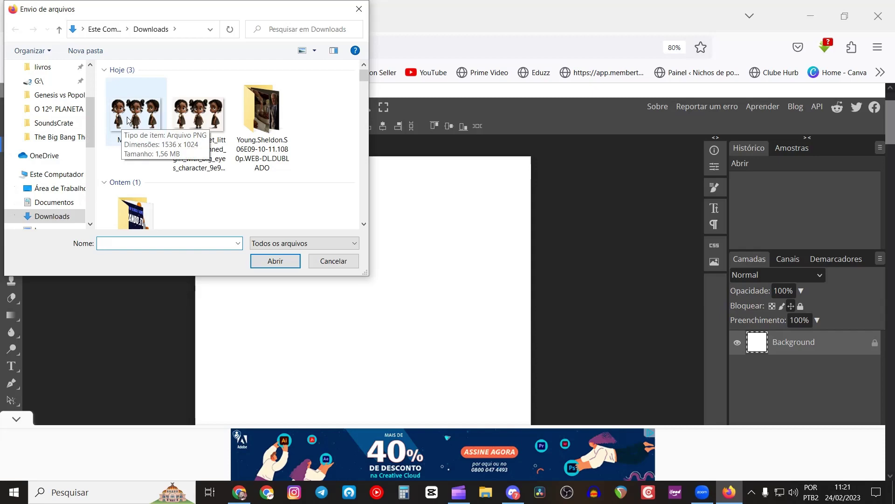
{"action": "double_click", "coordinate": [129, 120]}
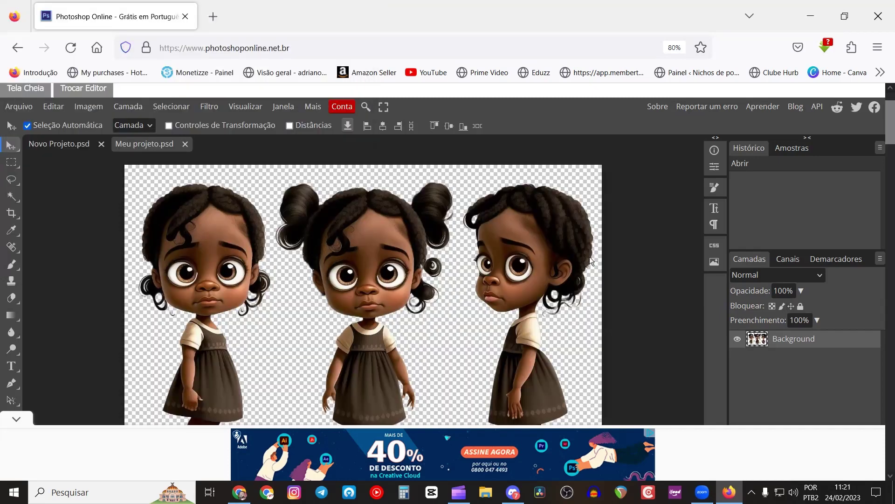
Step: Select the leftmost girl with a freehand lasso outline and cut her out of the image
{"action": "left_click", "coordinate": [12, 181]}
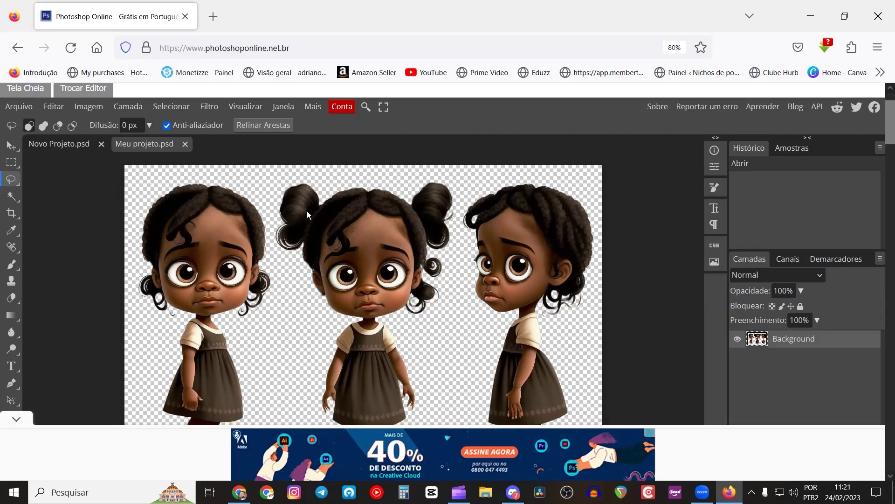
{"action": "scroll", "coordinate": [307, 210], "scroll_direction": "down", "scroll_amount": 2}
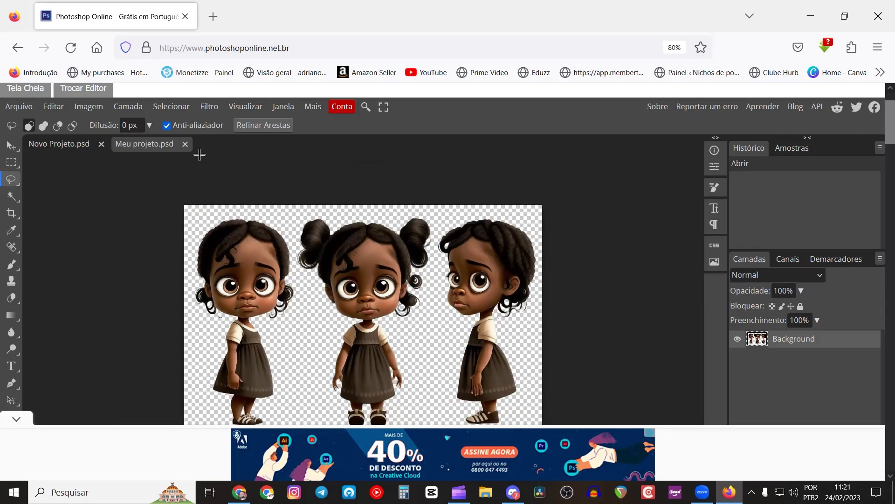
{"action": "scroll", "coordinate": [203, 156], "scroll_direction": "down", "scroll_amount": 2}
{"action": "mouse_move", "coordinate": [207, 161]}
{"action": "left_mouse_down"}
{"action": "mouse_move", "coordinate": [245, 150]}
{"action": "mouse_move", "coordinate": [290, 166]}
{"action": "left_mouse_up"}
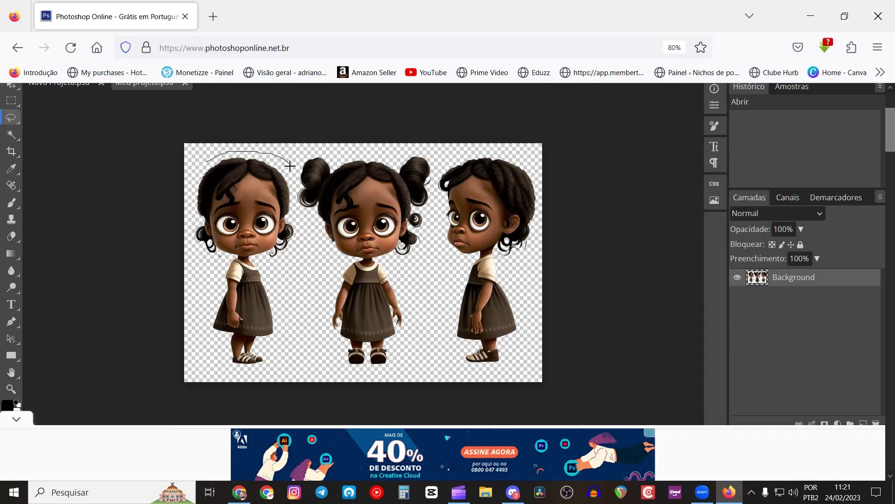
{"action": "mouse_move", "coordinate": [295, 207]}
{"action": "left_mouse_down"}
{"action": "mouse_move", "coordinate": [299, 274]}
{"action": "mouse_move", "coordinate": [289, 325]}
{"action": "mouse_move", "coordinate": [267, 369]}
{"action": "mouse_move", "coordinate": [231, 371]}
{"action": "mouse_move", "coordinate": [213, 358]}
{"action": "mouse_move", "coordinate": [191, 257]}
{"action": "mouse_move", "coordinate": [209, 159]}
{"action": "left_mouse_up"}
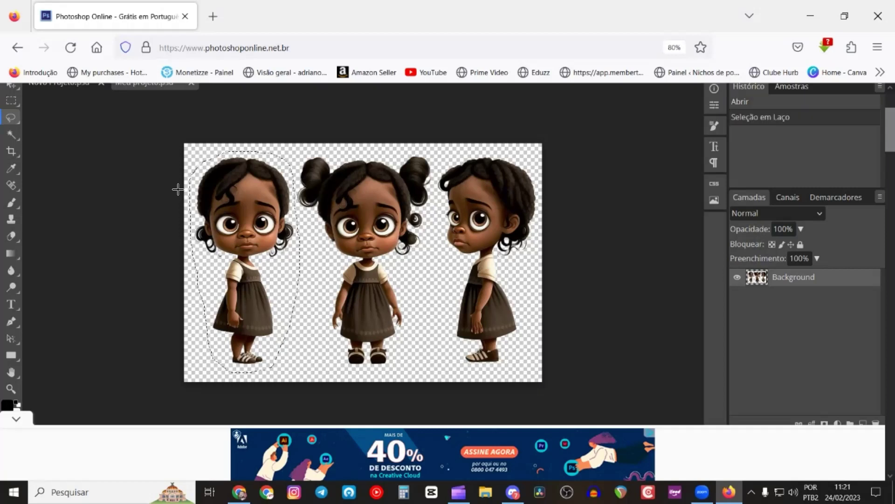
{"action": "key", "text": "Delete"}
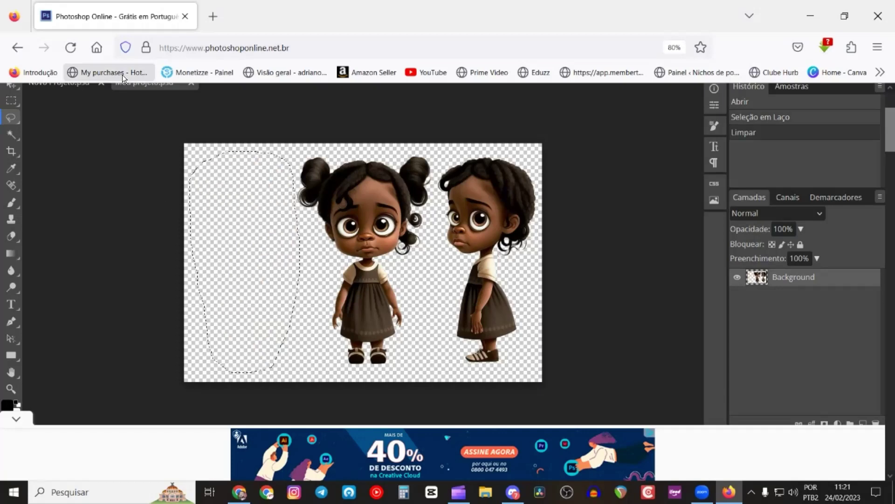
Step: Paste the cut-out girl into the Novo Projeto document and open the selection commands on the canvas
{"action": "scroll", "coordinate": [76, 148], "scroll_direction": "up", "scroll_amount": 2}
{"action": "scroll", "coordinate": [100, 146], "scroll_direction": "down", "scroll_amount": 1}
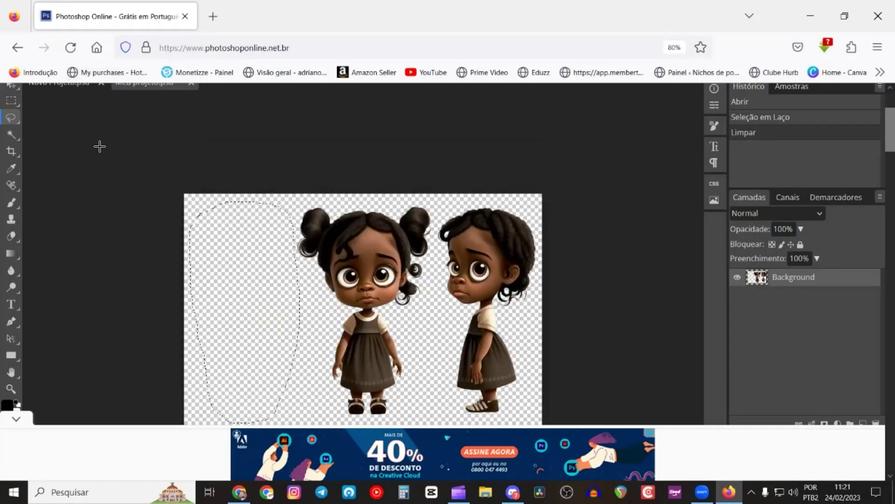
{"action": "scroll", "coordinate": [882, 128], "scroll_direction": "up", "scroll_amount": 3}
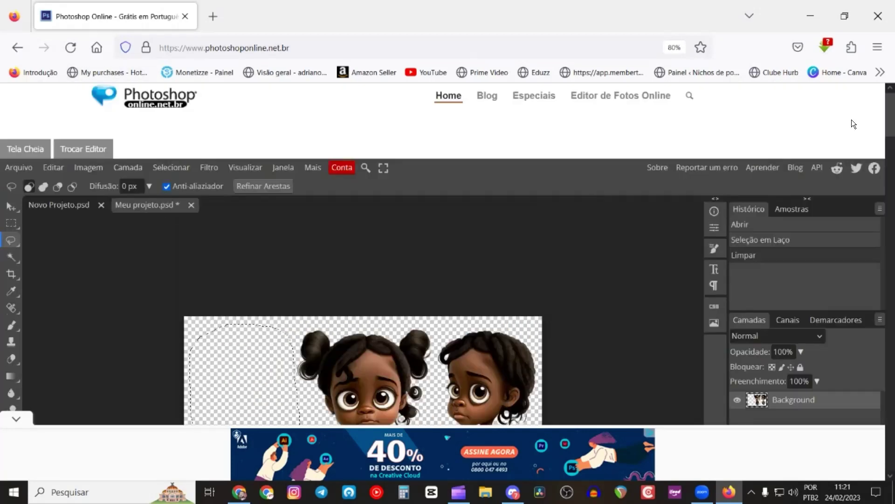
{"action": "left_click", "coordinate": [56, 206]}
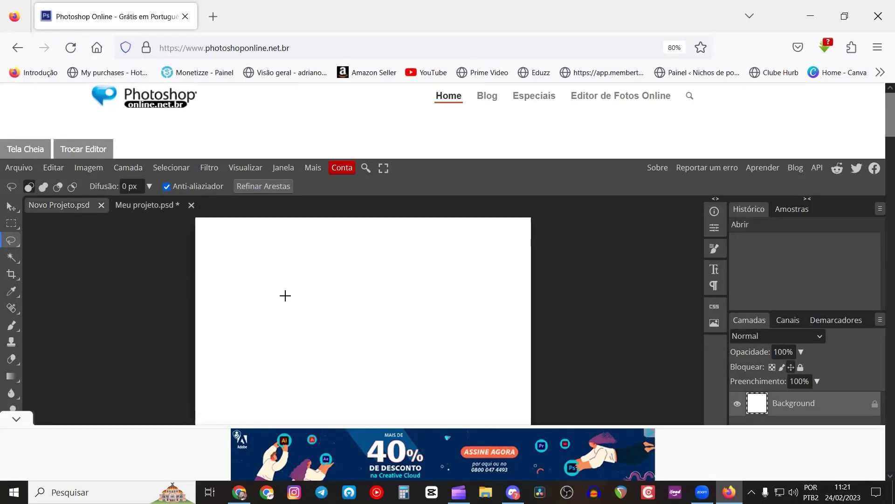
{"action": "key", "text": "ctrl+v"}
{"action": "scroll", "coordinate": [476, 295], "scroll_direction": "down", "scroll_amount": 2}
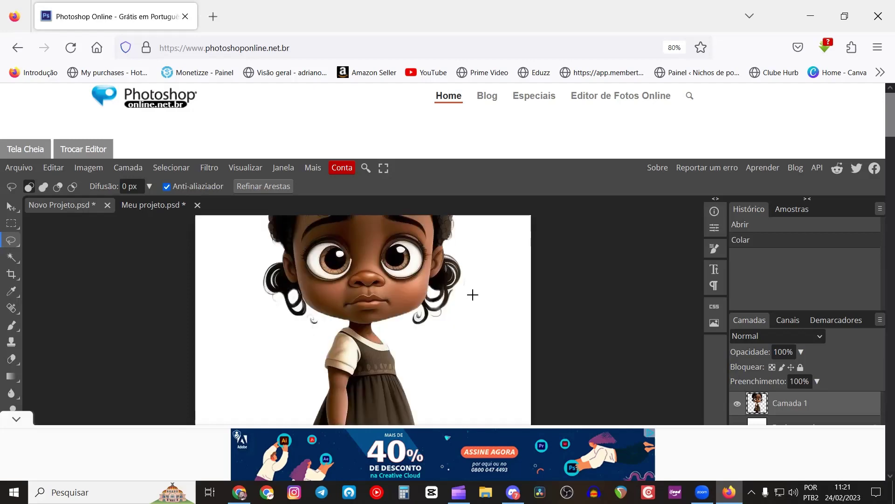
{"action": "scroll", "coordinate": [386, 289], "scroll_direction": "up", "scroll_amount": 2}
{"action": "right_click", "coordinate": [387, 289]}
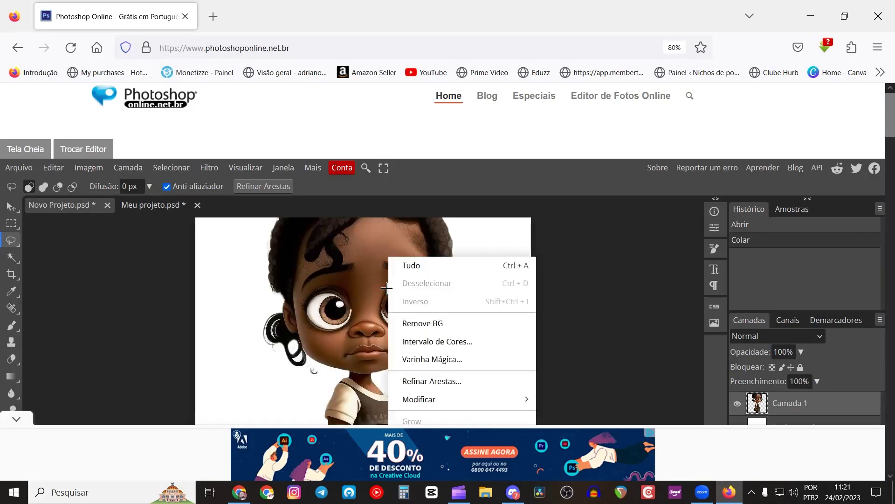
Step: Shrink the pasted girl with Free Transform until her whole figure fits the canvas, and move her to the centre
{"action": "scroll", "coordinate": [461, 373], "scroll_direction": "down", "scroll_amount": 3}
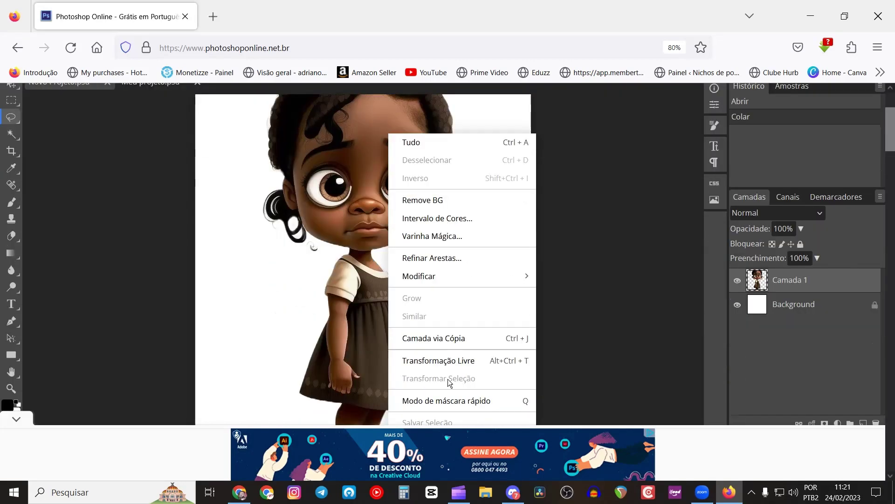
{"action": "left_click", "coordinate": [451, 362]}
{"action": "scroll", "coordinate": [508, 248], "scroll_direction": "up", "scroll_amount": 4}
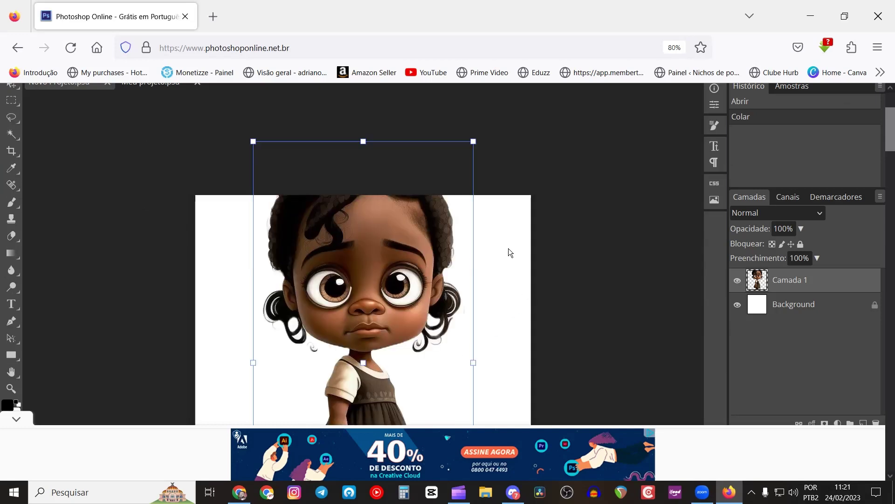
{"action": "left_click_drag", "start_coordinate": [473, 141], "coordinate": [396, 230]}
{"action": "scroll", "coordinate": [420, 210], "scroll_direction": "down", "scroll_amount": 4}
{"action": "scroll", "coordinate": [513, 299], "scroll_direction": "up", "scroll_amount": 6}
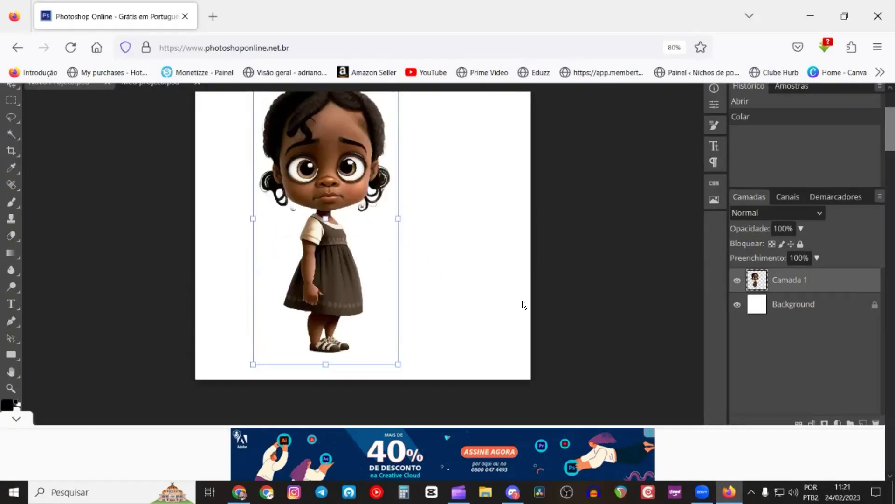
{"action": "left_click_drag", "start_coordinate": [334, 267], "coordinate": [369, 269]}
{"action": "scroll", "coordinate": [545, 258], "scroll_direction": "down", "scroll_amount": 2}
{"action": "scroll", "coordinate": [544, 258], "scroll_direction": "up", "scroll_amount": 2}
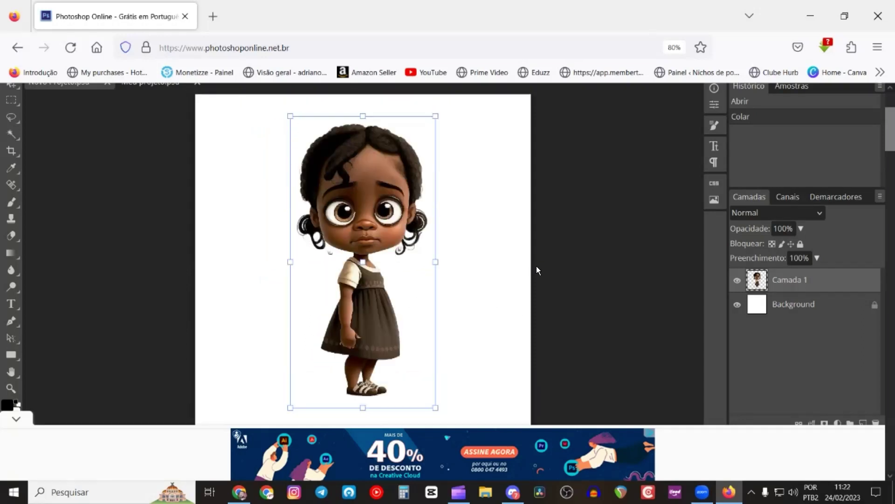
Step: Enlarge the girl to about 74% scale so she nearly fills the canvas height
{"action": "scroll", "coordinate": [536, 266], "scroll_direction": "down", "scroll_amount": 2}
{"action": "left_click_drag", "start_coordinate": [435, 357], "coordinate": [446, 369]}
{"action": "scroll", "coordinate": [469, 251], "scroll_direction": "up", "scroll_amount": 2}
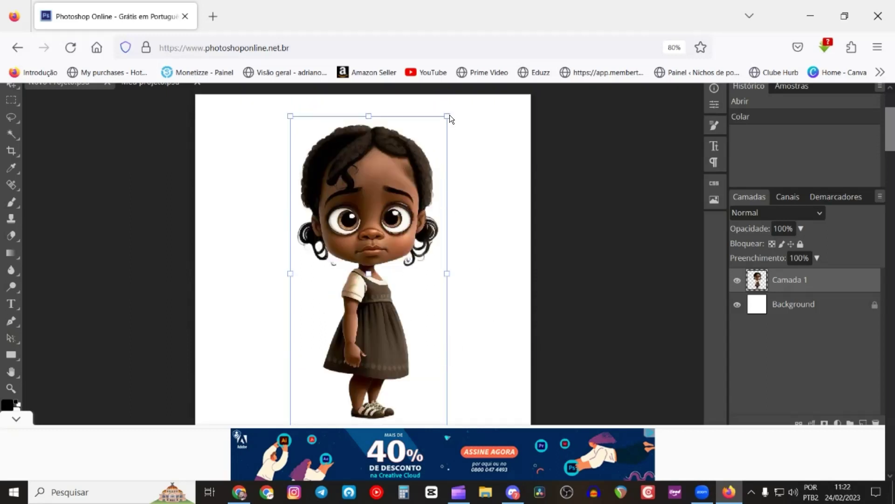
{"action": "left_click_drag", "start_coordinate": [447, 116], "coordinate": [453, 104]}
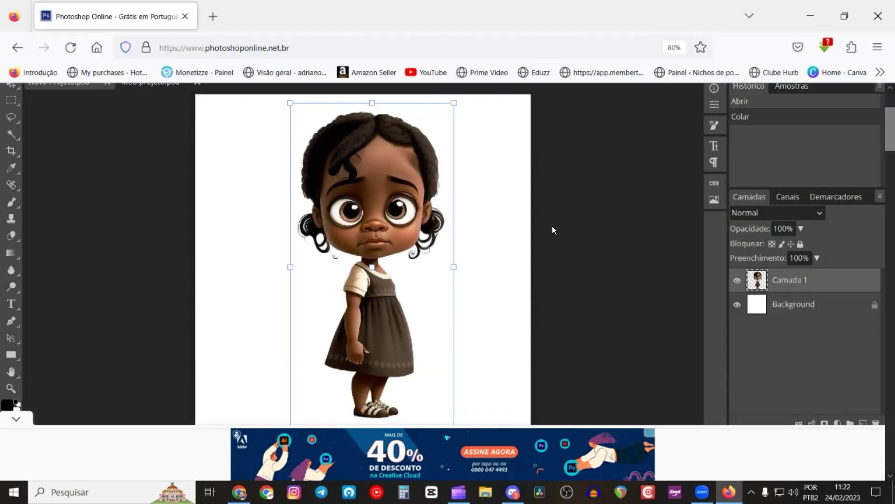
{"action": "scroll", "coordinate": [552, 229], "scroll_direction": "down", "scroll_amount": 2}
{"action": "scroll", "coordinate": [549, 227], "scroll_direction": "up", "scroll_amount": 2}
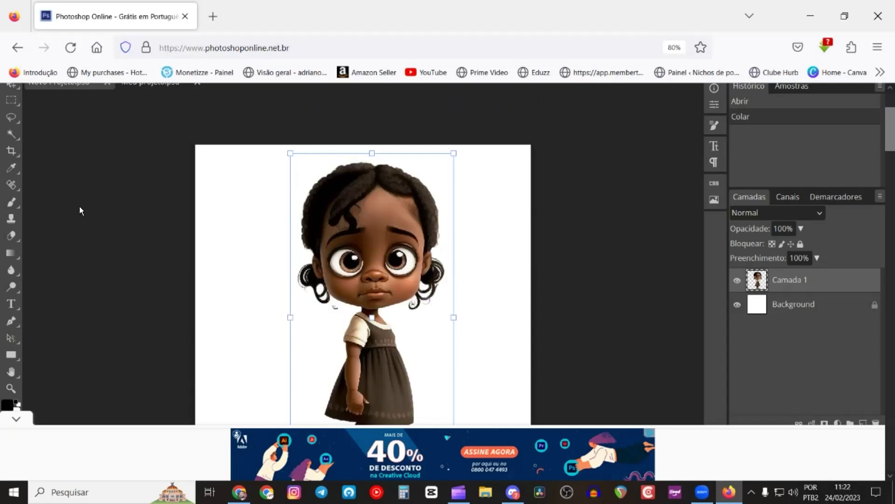
Step: Export the Novo Projeto canvas as a 720 × 720 PNG named 1 at 99% quality
{"action": "scroll", "coordinate": [363, 197], "scroll_direction": "up", "scroll_amount": 2}
{"action": "scroll", "coordinate": [363, 197], "scroll_direction": "down", "scroll_amount": 2}
{"action": "left_click_drag", "start_coordinate": [883, 147], "coordinate": [883, 126]}
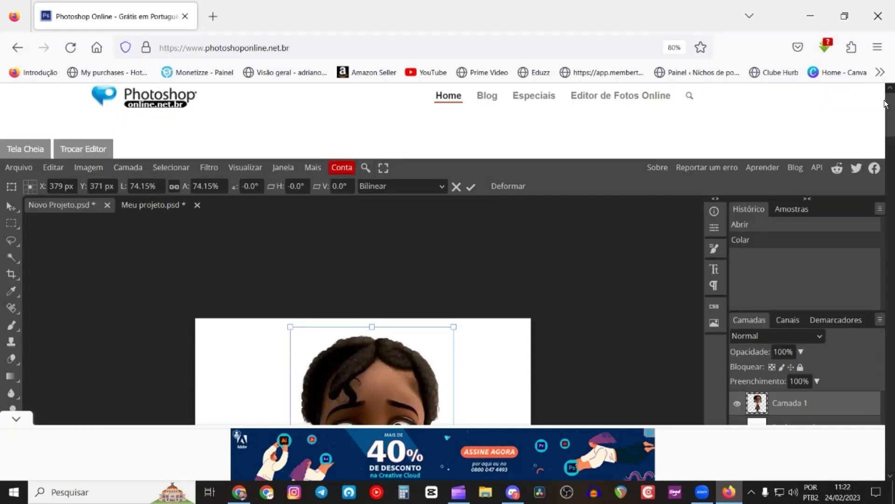
{"action": "left_click", "coordinate": [19, 167]}
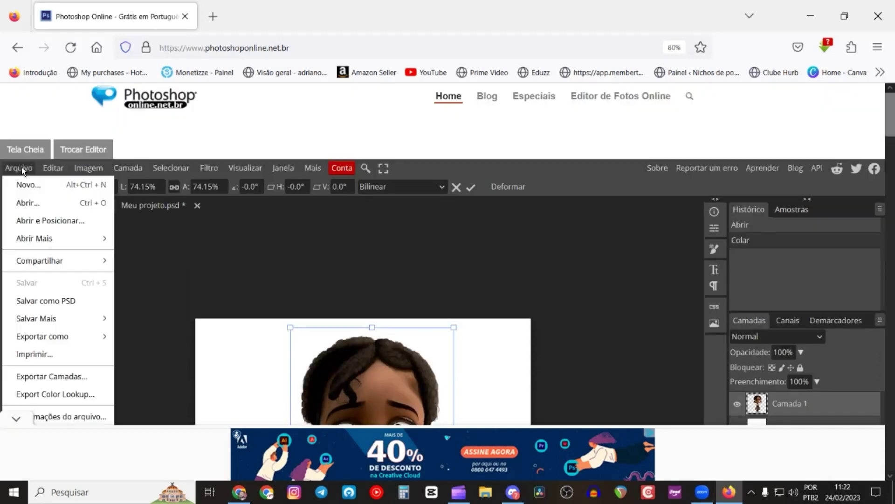
{"action": "mouse_move", "coordinate": [103, 336]}
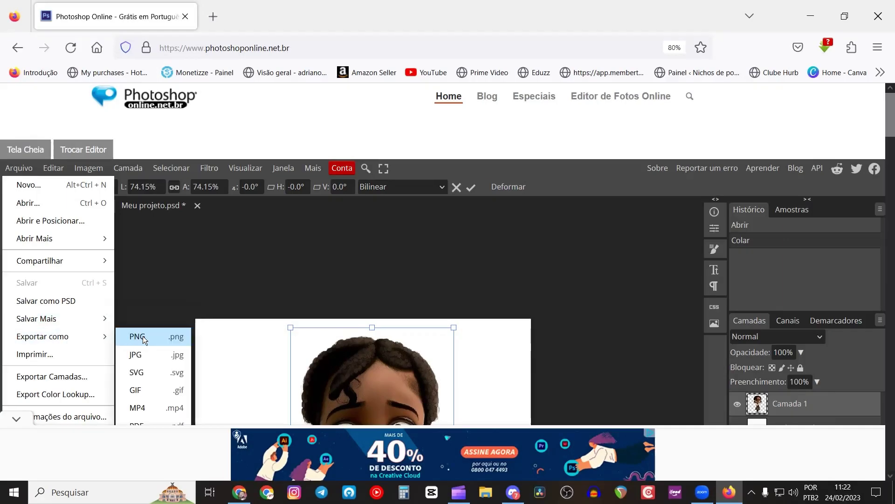
{"action": "left_click", "coordinate": [143, 337]}
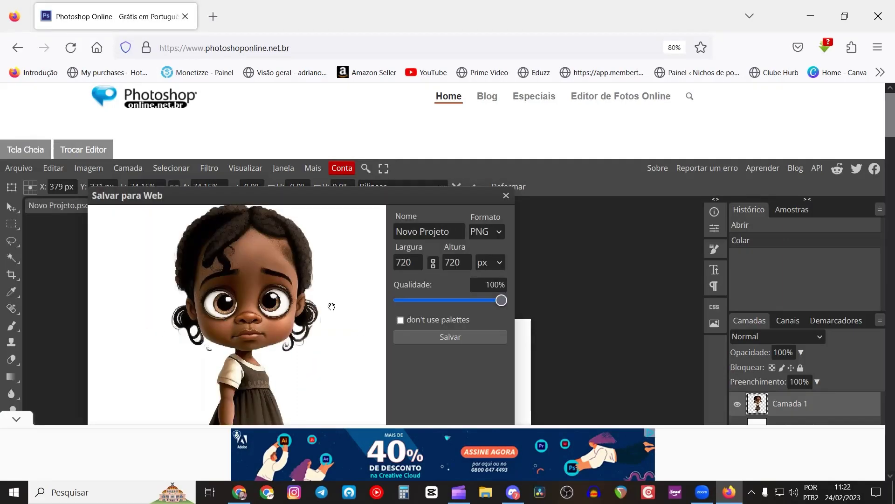
{"action": "scroll", "coordinate": [472, 268], "scroll_direction": "down", "scroll_amount": 1}
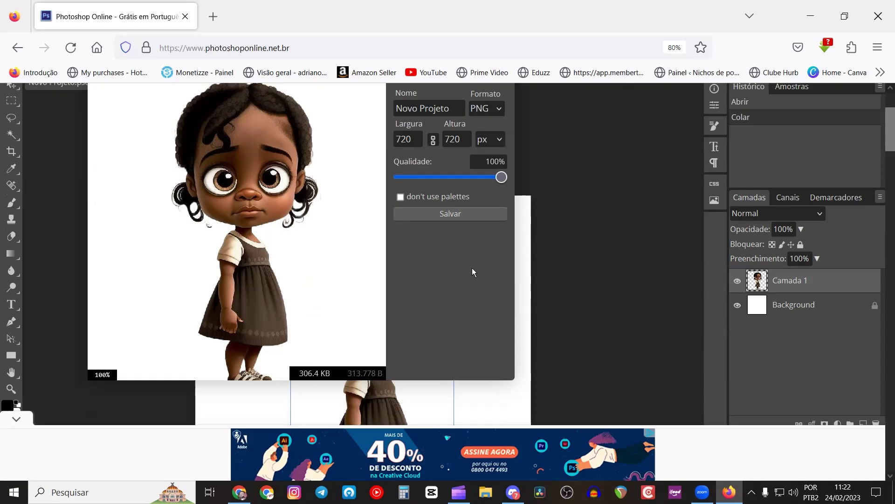
{"action": "scroll", "coordinate": [472, 268], "scroll_direction": "up", "scroll_amount": 3}
{"action": "scroll", "coordinate": [502, 263], "scroll_direction": "down", "scroll_amount": 2}
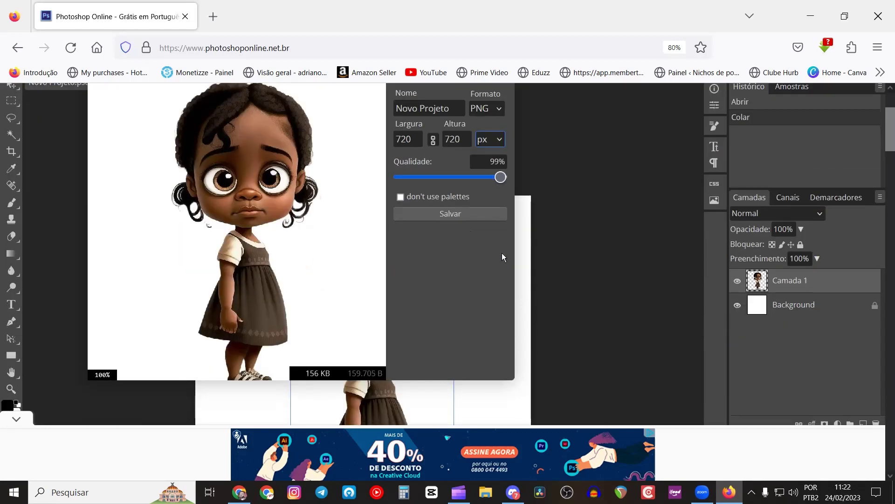
{"action": "left_click", "coordinate": [449, 108]}
{"action": "left_click_drag", "start_coordinate": [450, 108], "coordinate": [347, 110]}
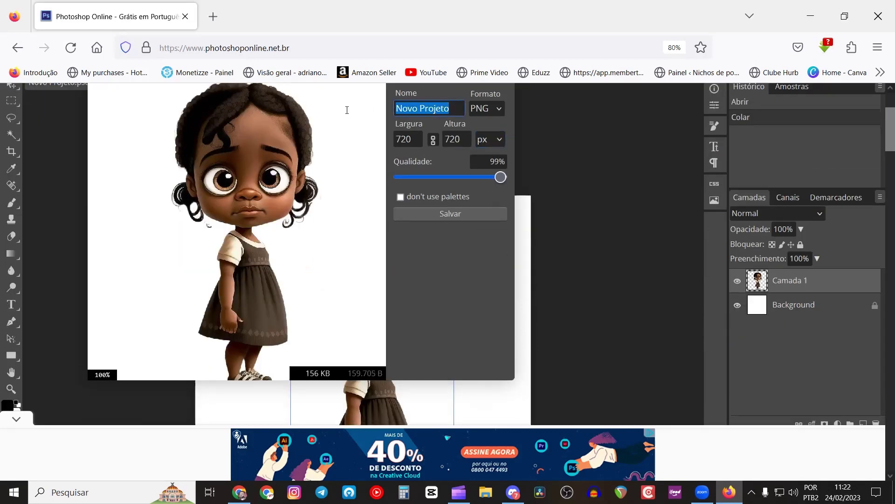
{"action": "type", "text": "1"}
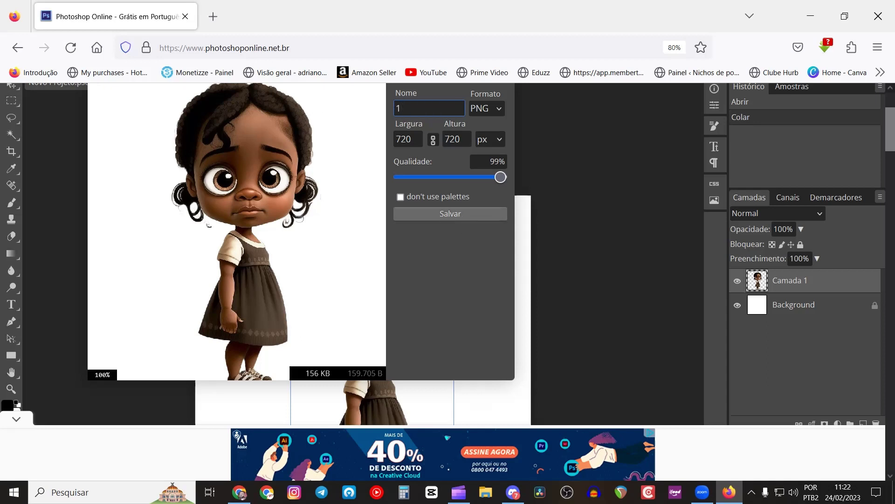
{"action": "left_click", "coordinate": [462, 216]}
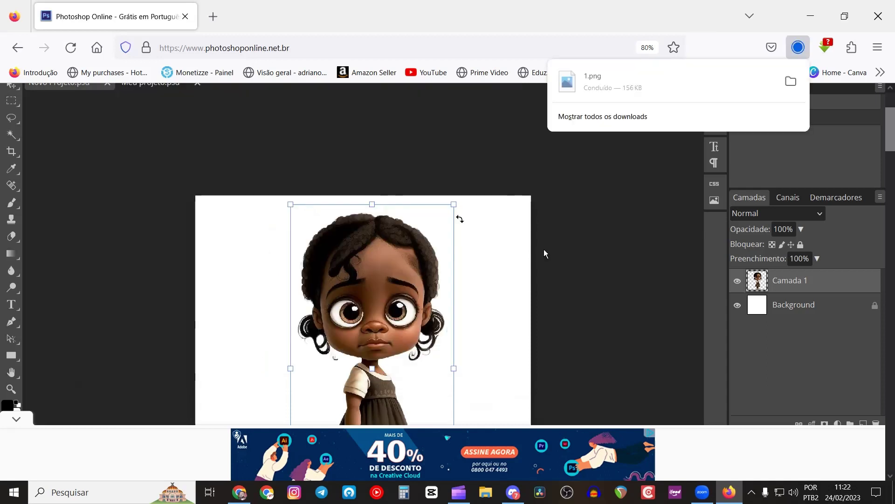
Step: Delete the exported girl's layer from Novo Projeto, keeping only the white background
{"action": "left_click", "coordinate": [380, 265]}
{"action": "key", "text": "l"}
{"action": "key", "text": "Delete"}
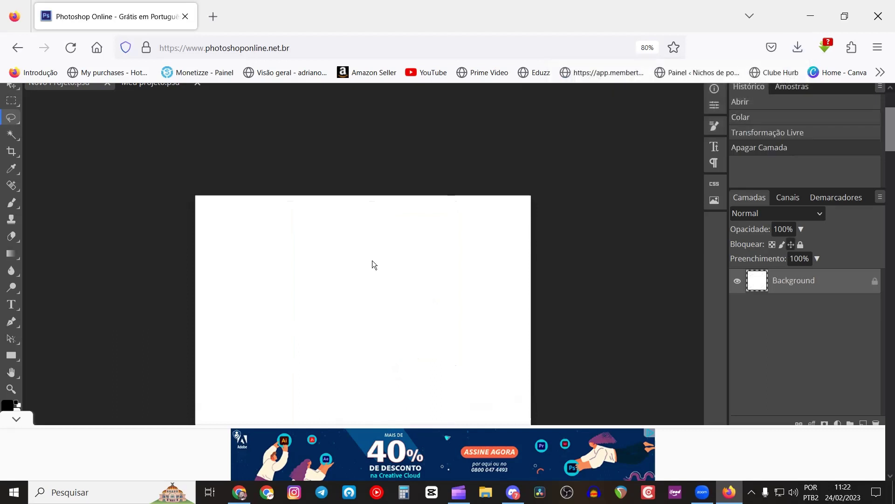
Step: Outline the middle girl in Meu projeto with a freehand lasso and cut her out of the image
{"action": "scroll", "coordinate": [164, 149], "scroll_direction": "up", "scroll_amount": 2}
{"action": "scroll", "coordinate": [326, 210], "scroll_direction": "down", "scroll_amount": 4}
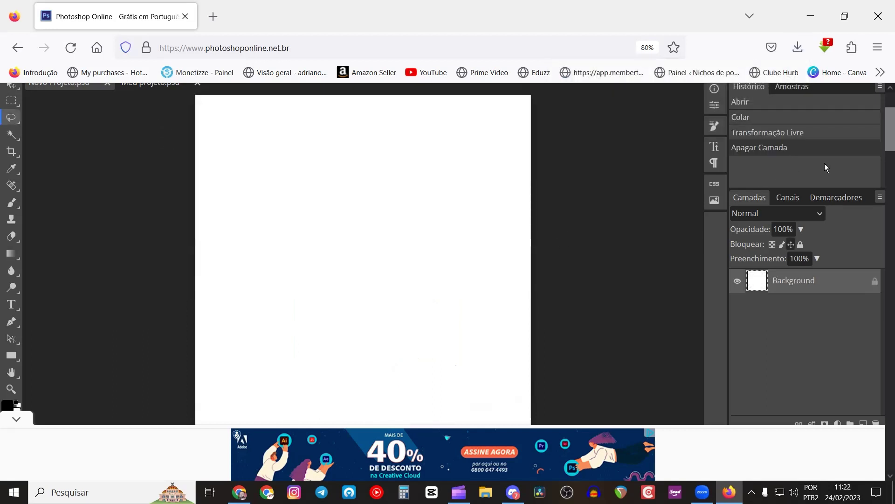
{"action": "scroll", "coordinate": [319, 208], "scroll_direction": "up", "scroll_amount": 3}
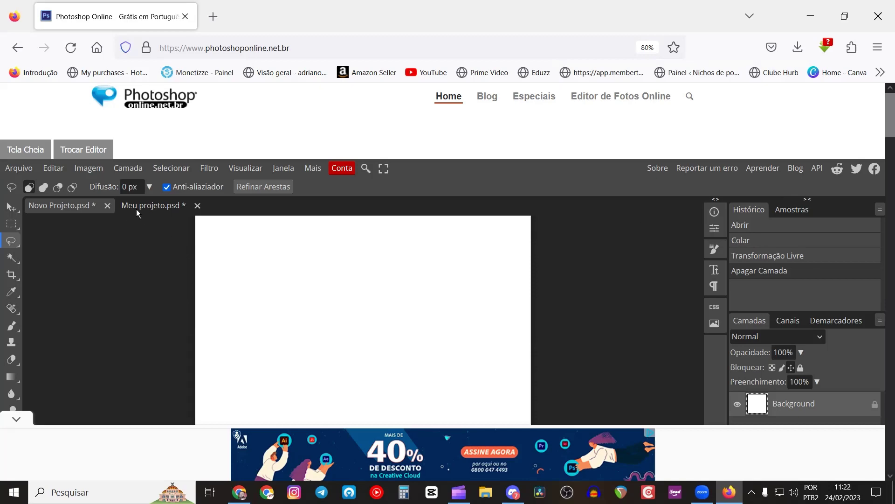
{"action": "left_click", "coordinate": [142, 206]}
{"action": "scroll", "coordinate": [489, 287], "scroll_direction": "down", "scroll_amount": 2}
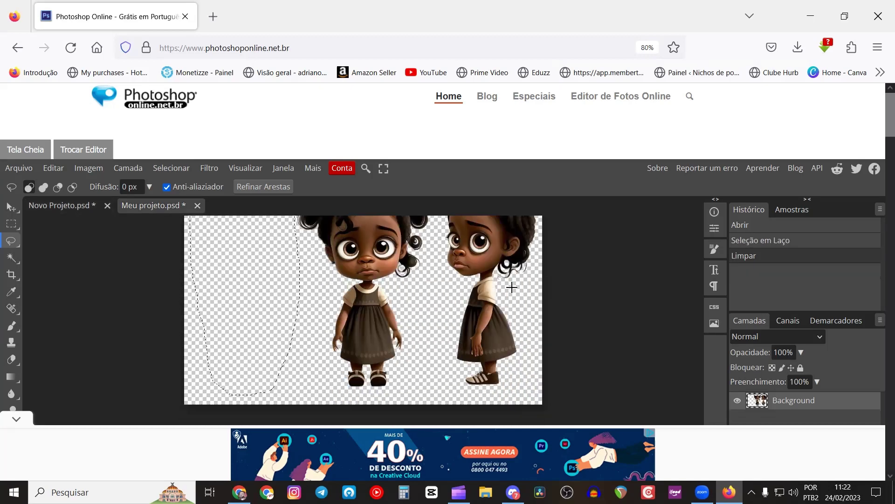
{"action": "key", "text": "ctrl+minus"}
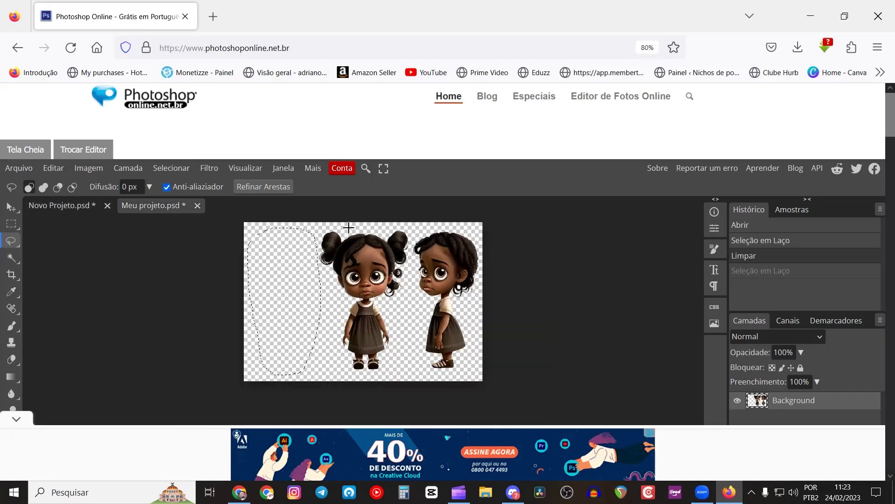
{"action": "mouse_move", "coordinate": [327, 230]}
{"action": "left_mouse_down"}
{"action": "mouse_move", "coordinate": [410, 230]}
{"action": "mouse_move", "coordinate": [337, 231]}
{"action": "left_mouse_up"}
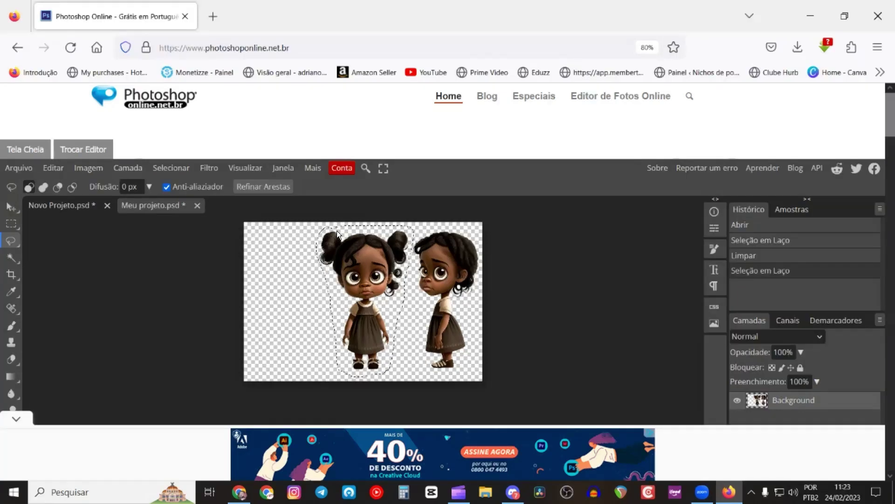
{"action": "key", "text": "Delete"}
Step: Paste the middle girl into Novo Projeto and scale her to 71.90% with Free Transform, centred on the canvas
{"action": "left_click", "coordinate": [65, 205]}
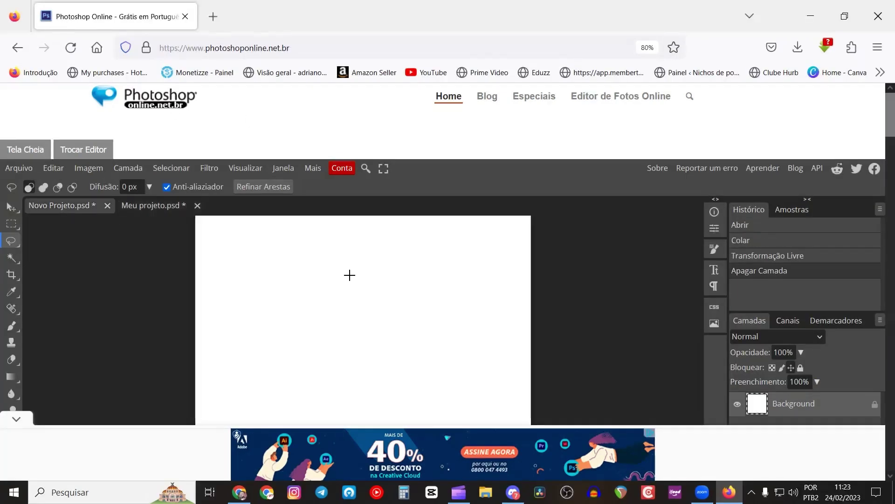
{"action": "key", "text": "ctrl+v"}
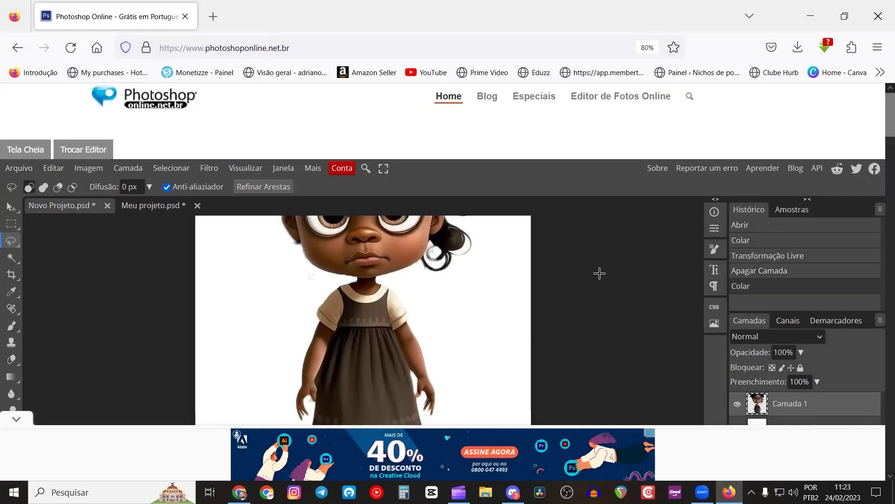
{"action": "right_click", "coordinate": [397, 290]}
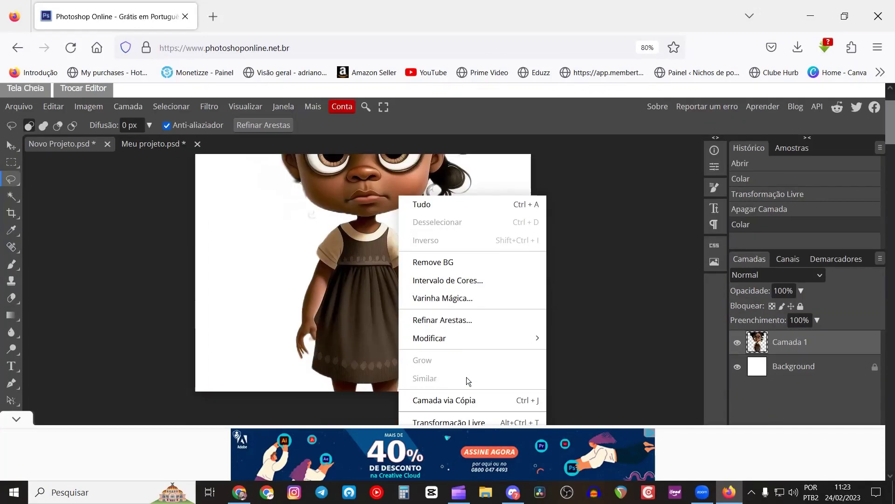
{"action": "left_click", "coordinate": [447, 421]}
Step: Export the canvas with the front-facing girl as a 720 × 720 PNG named 2 at 99% quality
{"action": "left_click", "coordinate": [29, 167]}
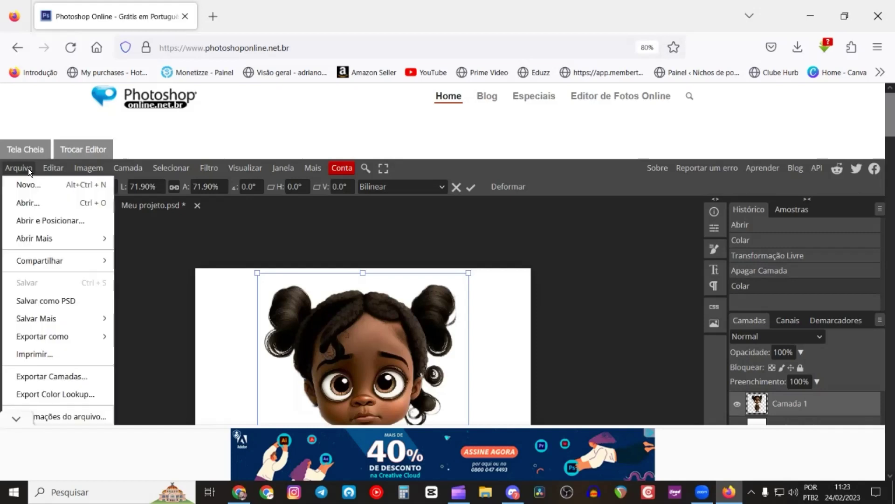
{"action": "mouse_move", "coordinate": [62, 336]}
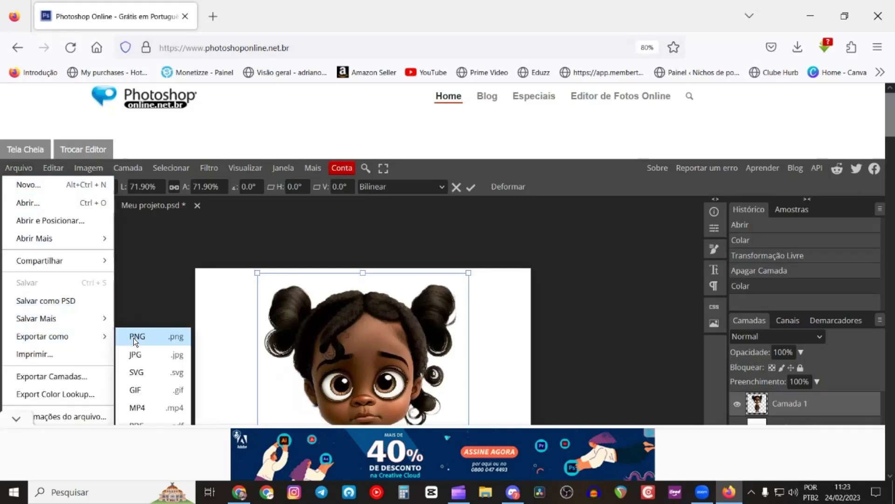
{"action": "left_click", "coordinate": [136, 338]}
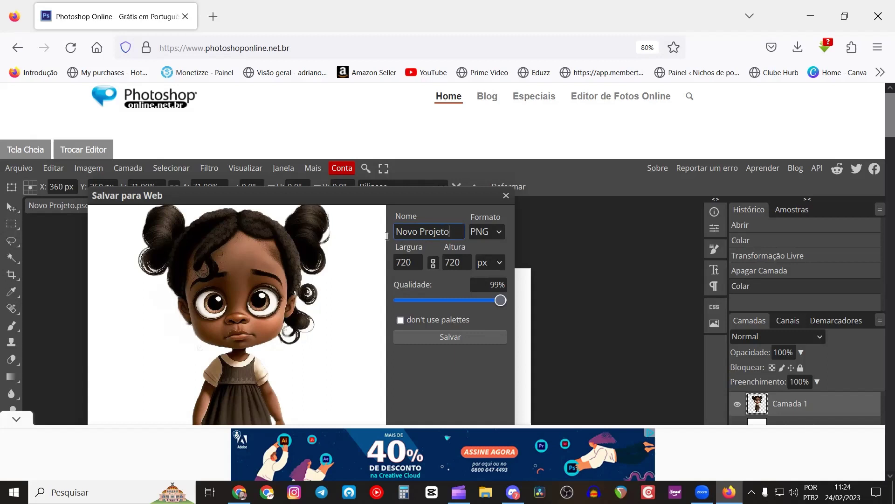
{"action": "key", "text": "ctrl+a"}
{"action": "type", "text": "2"}
{"action": "left_click", "coordinate": [468, 338]}
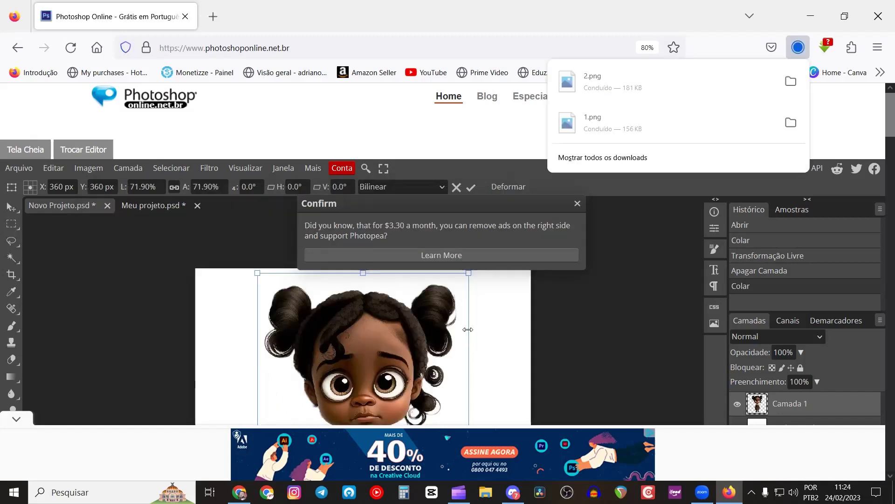
Step: Dismiss the ad-removal offer and delete the front-facing girl's layer from Novo Projeto
{"action": "left_click", "coordinate": [416, 341]}
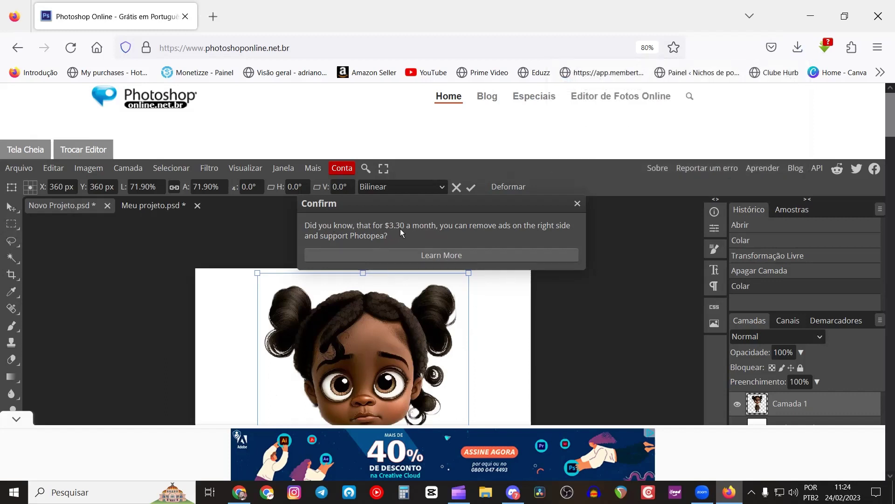
{"action": "left_click", "coordinate": [577, 203]}
{"action": "scroll", "coordinate": [296, 240], "scroll_direction": "down", "scroll_amount": 1}
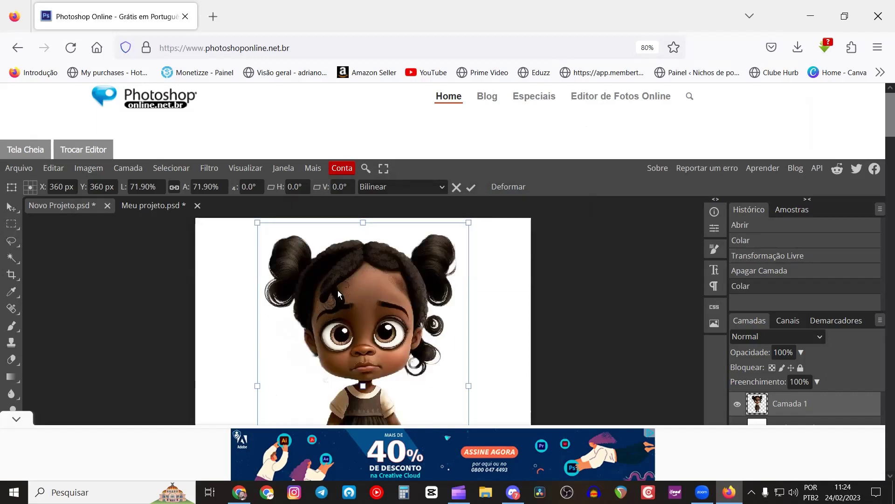
{"action": "key", "text": "ctrl+z"}
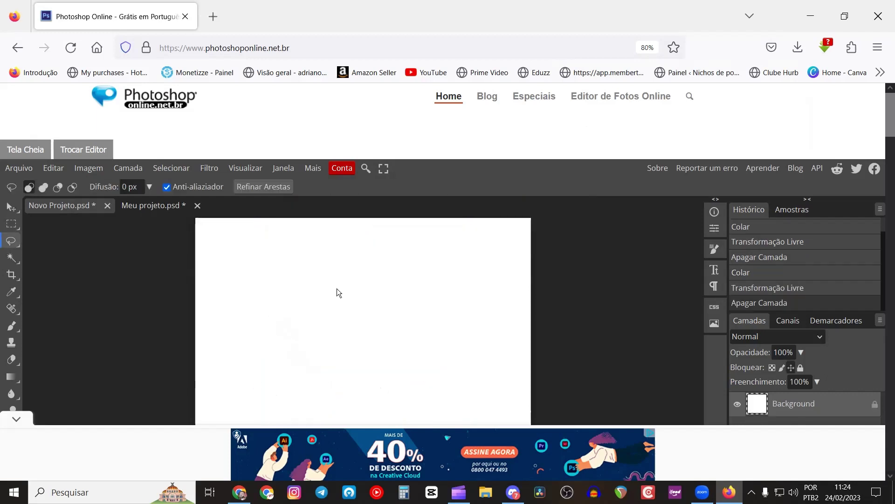
Step: Outline the remaining side-facing girl in Meu projeto with a freehand lasso and move her into Novo Projeto, scaled to 76.84%
{"action": "left_click", "coordinate": [160, 206]}
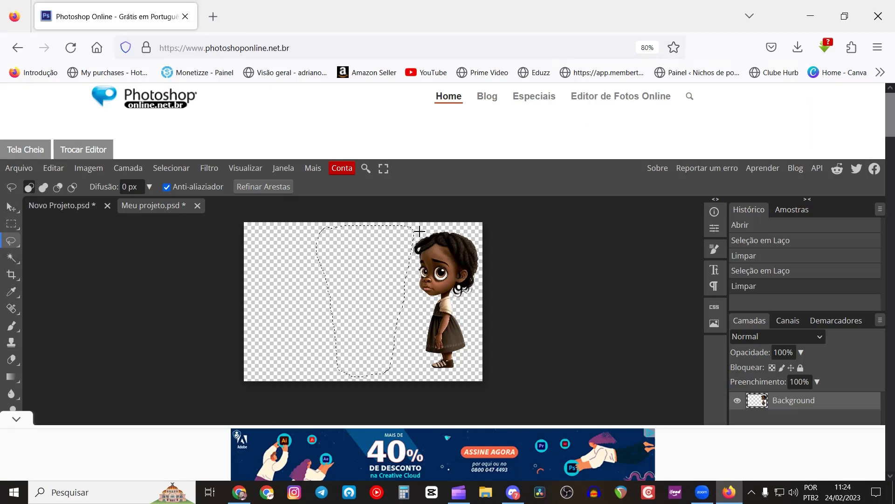
{"action": "left_click_drag", "start_coordinate": [419, 231], "coordinate": [473, 231]}
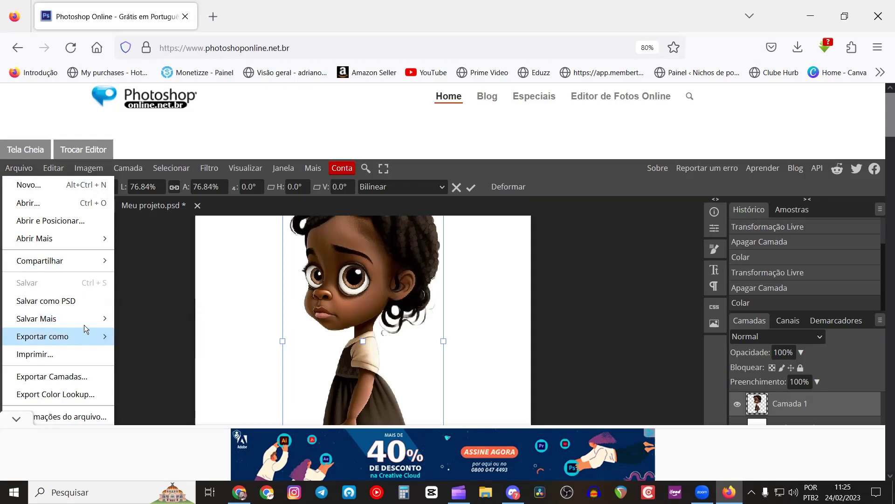
Step: Export the canvas with the side-facing girl as a 720 × 720 PNG named 3 at 99% quality and leave the editor page
{"action": "mouse_move", "coordinate": [93, 336]}
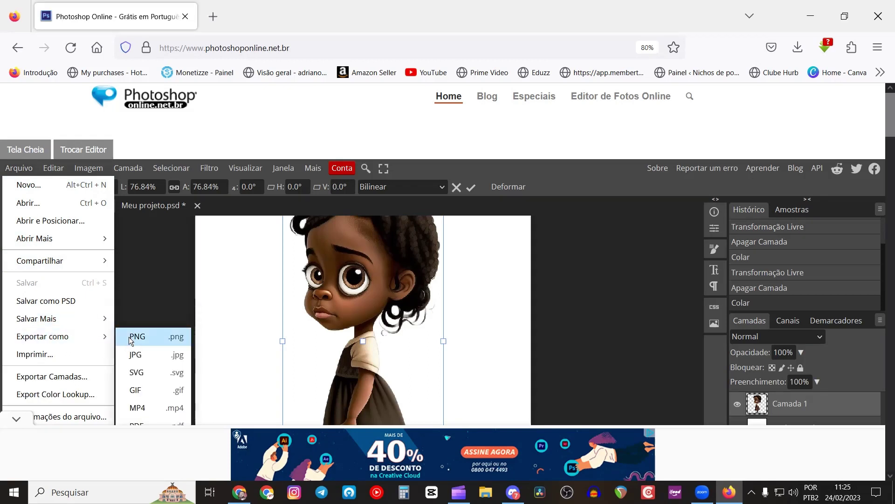
{"action": "left_click", "coordinate": [149, 330]}
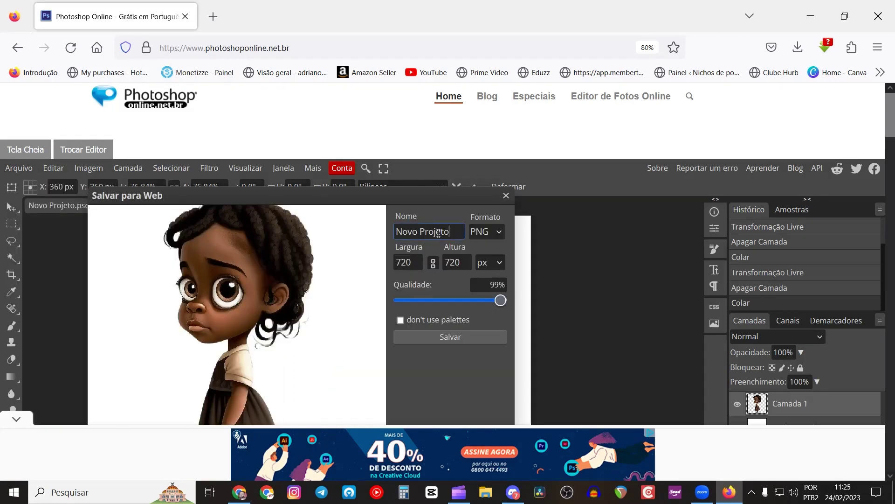
{"action": "triple_click", "coordinate": [438, 234]}
{"action": "type", "text": "3"}
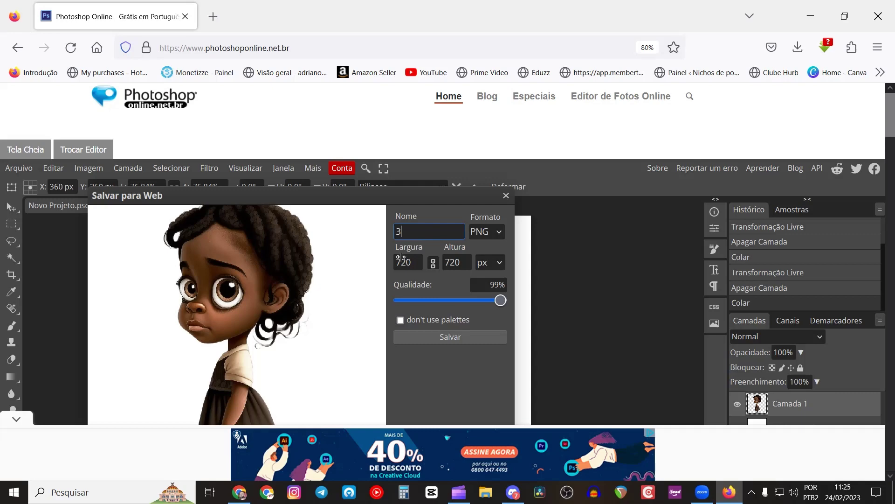
{"action": "left_click", "coordinate": [440, 337]}
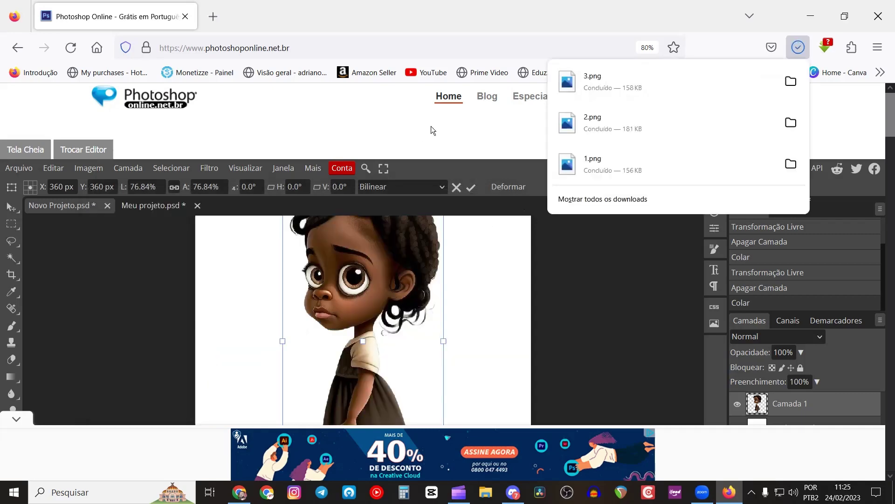
{"action": "left_click", "coordinate": [887, 9]}
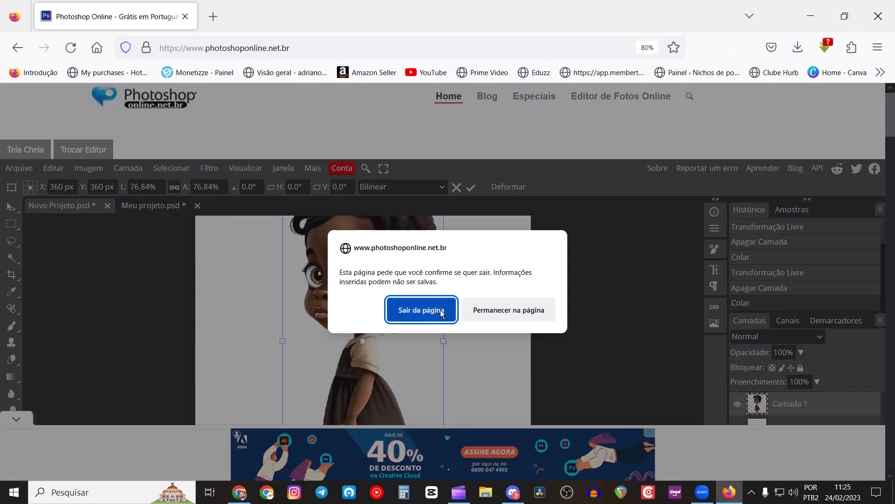
{"action": "left_click", "coordinate": [445, 312]}
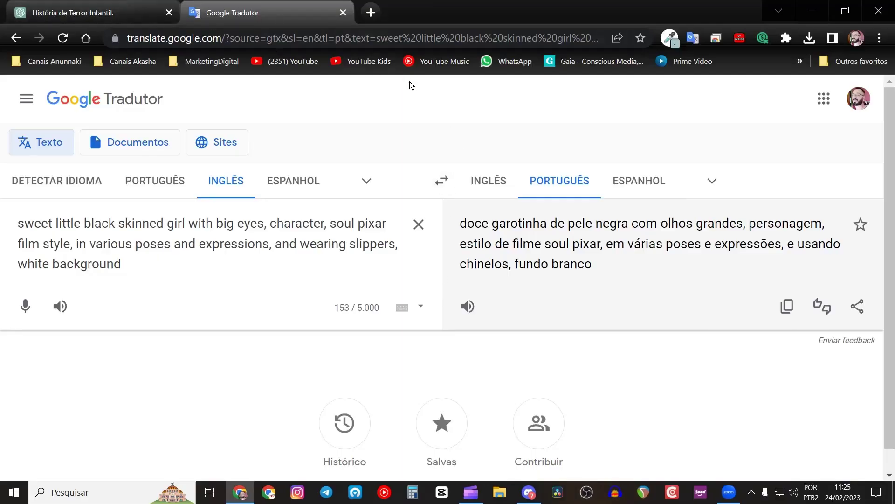
Step: Switch to Discord and post the images 3, 2 and 1 from the Downloads folder in the geral channel
{"action": "left_click", "coordinate": [528, 492]}
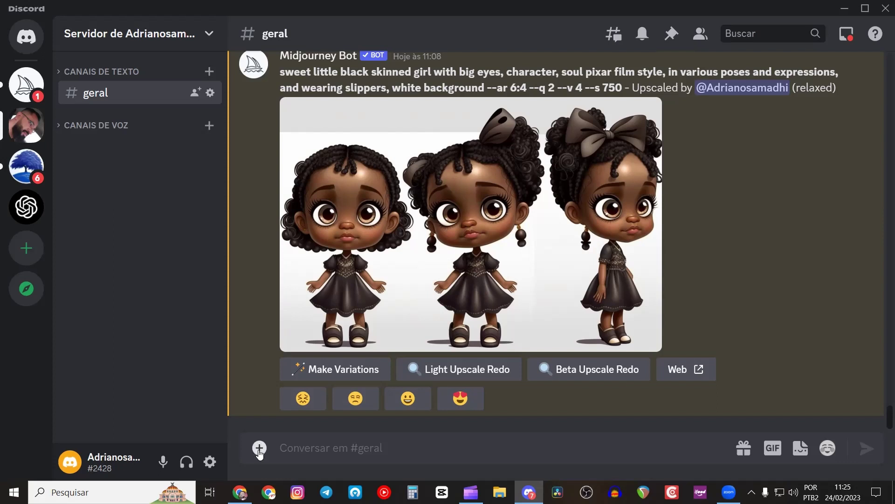
{"action": "left_click", "coordinate": [259, 448]}
{"action": "left_click", "coordinate": [301, 345]}
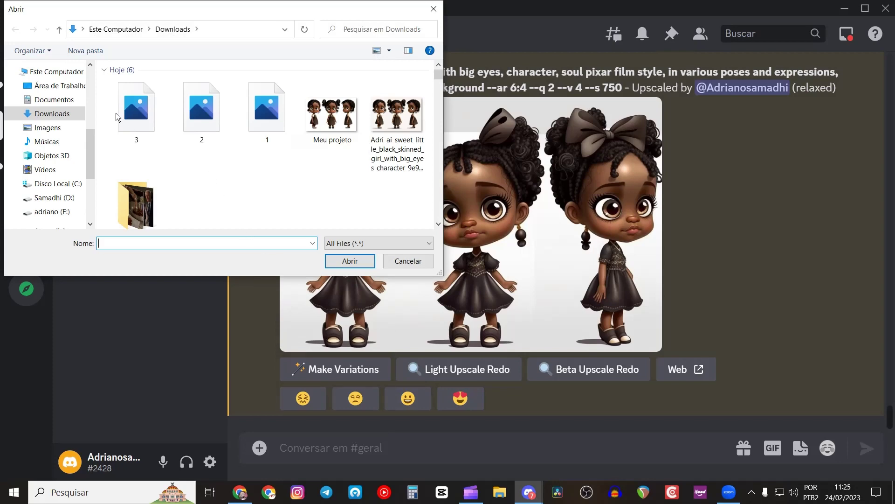
{"action": "left_click_drag", "start_coordinate": [103, 98], "coordinate": [266, 98]}
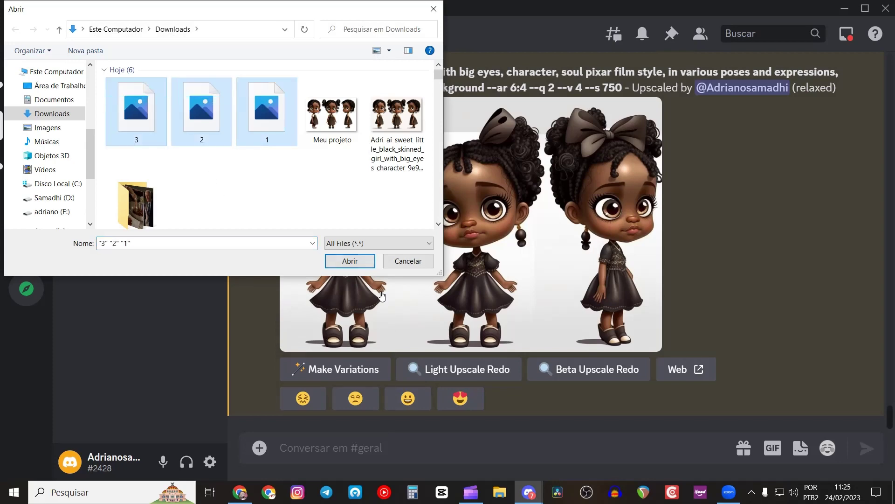
{"action": "left_click", "coordinate": [358, 263]}
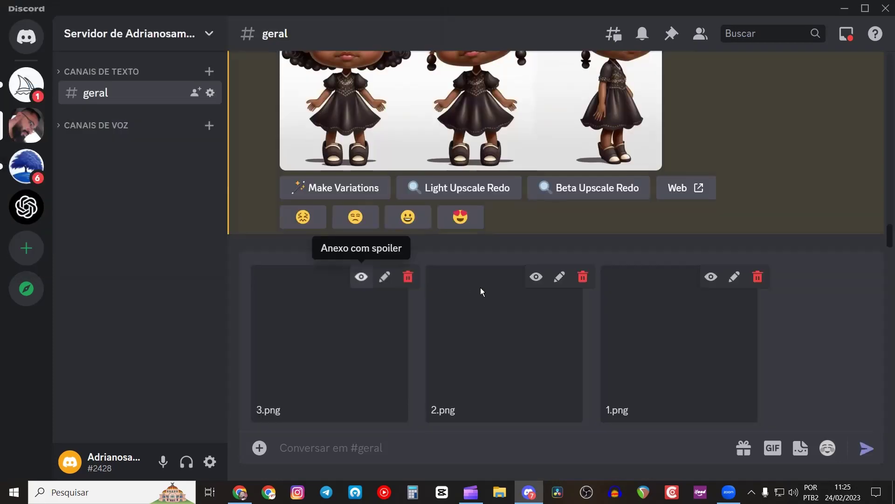
{"action": "key", "text": "Return"}
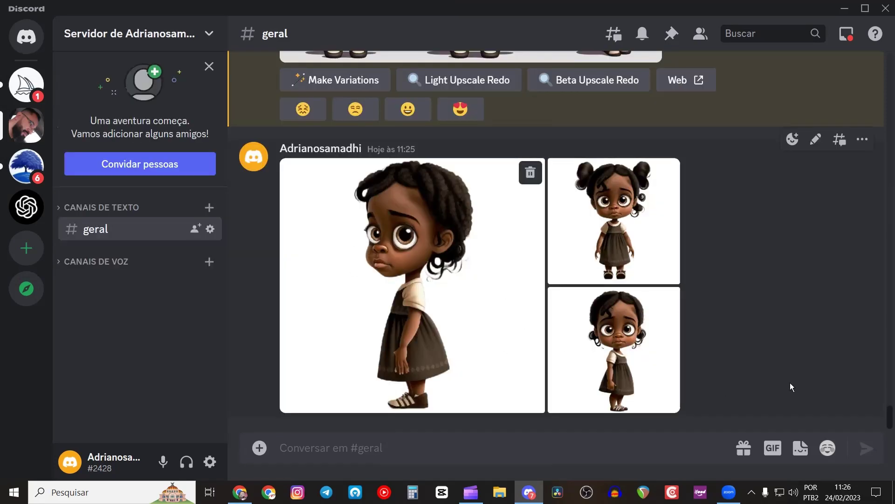
Step: Copy the link of the posted image 3.png and paste it as the prompt of a new Midjourney /imagine command
{"action": "right_click", "coordinate": [456, 315]}
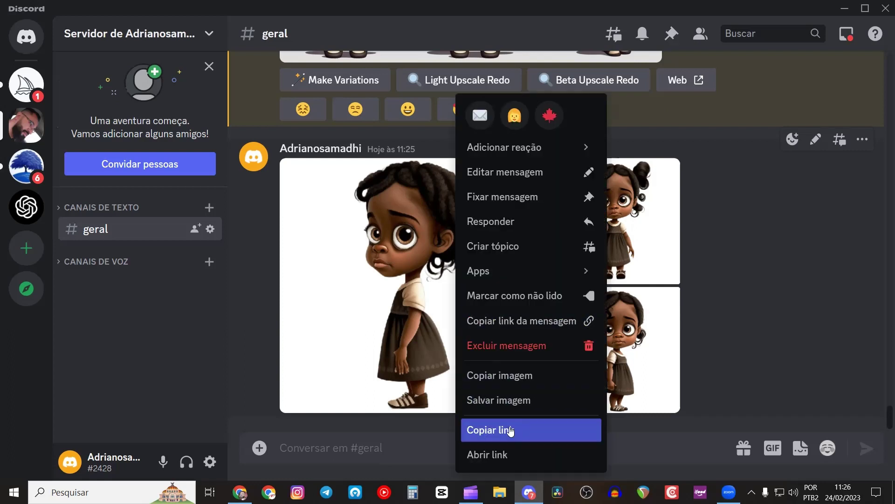
{"action": "left_click", "coordinate": [393, 423]}
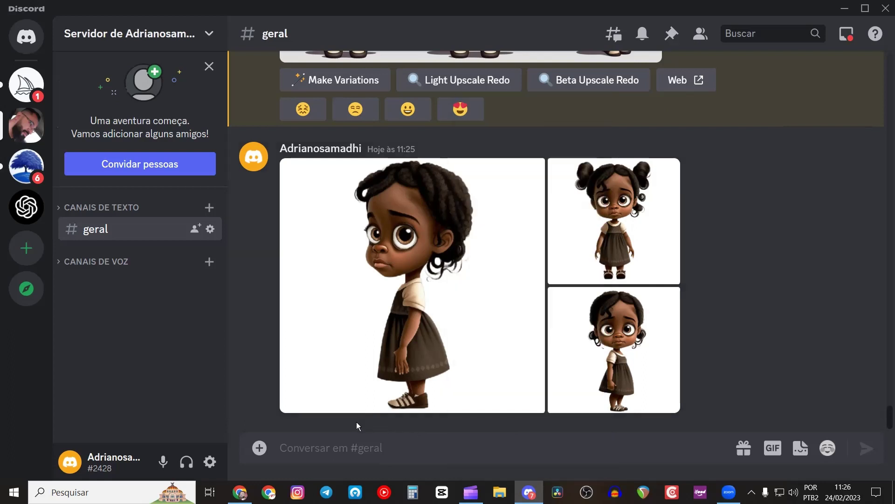
{"action": "left_click", "coordinate": [260, 448]}
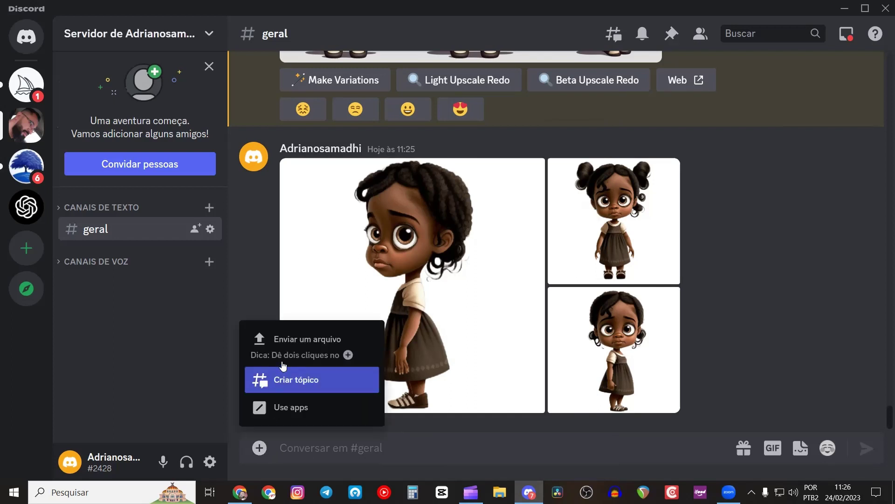
{"action": "left_click", "coordinate": [285, 408]}
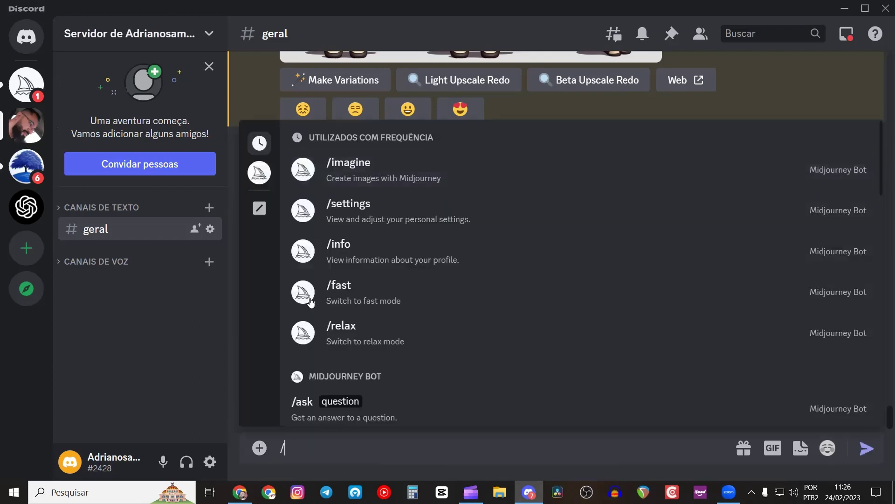
{"action": "left_click", "coordinate": [354, 180]}
{"action": "key", "text": "ctrl+v"}
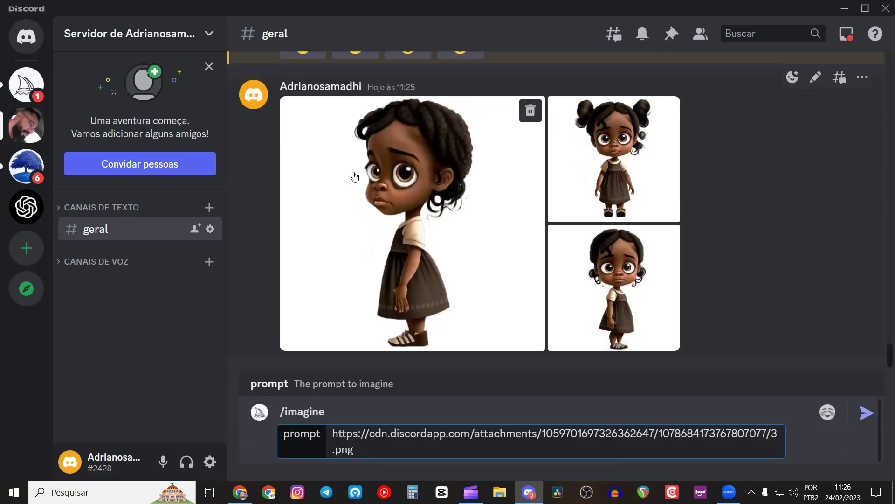
Step: Append the image links of 2.png and 1.png to the /imagine prompt, separated by spaces
{"action": "right_click", "coordinate": [594, 161]}
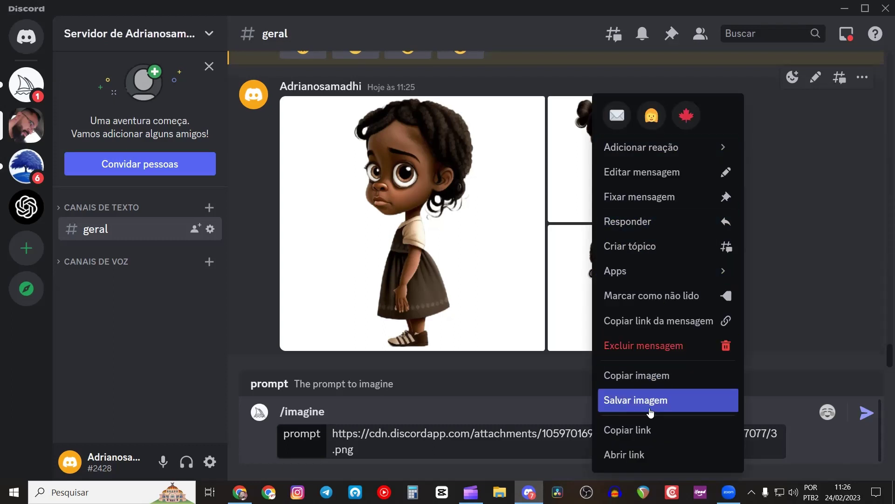
{"action": "left_click", "coordinate": [588, 428]}
{"action": "left_click", "coordinate": [503, 452]}
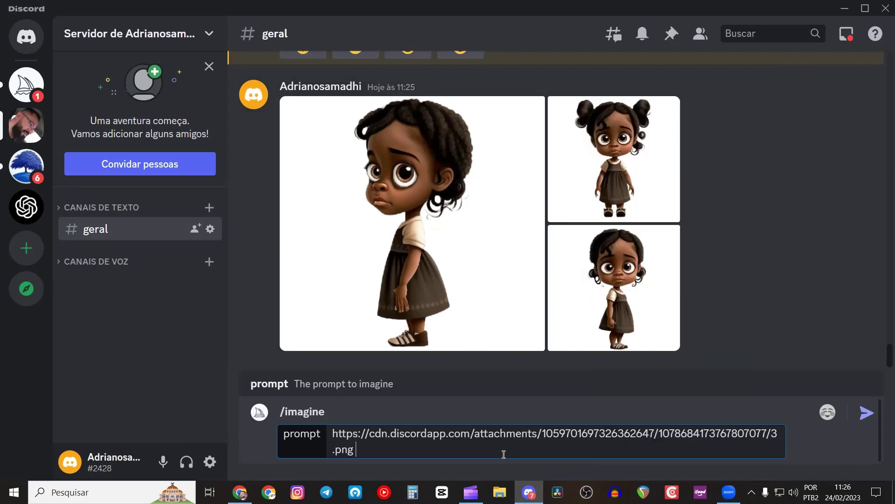
{"action": "key", "text": "ctrl+v"}
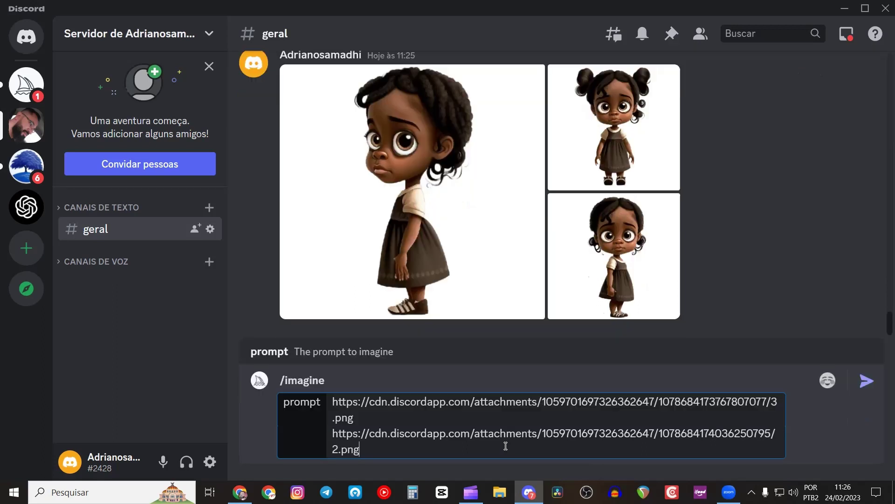
{"action": "right_click", "coordinate": [601, 253]}
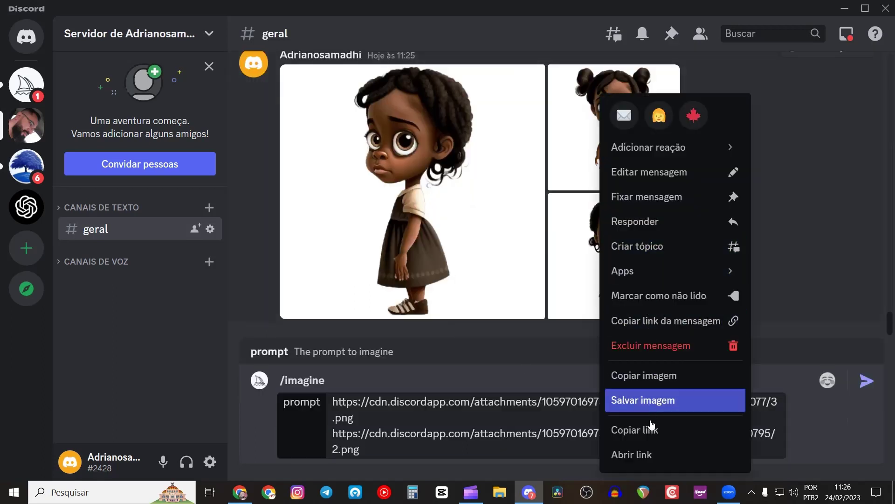
{"action": "left_click", "coordinate": [493, 450]}
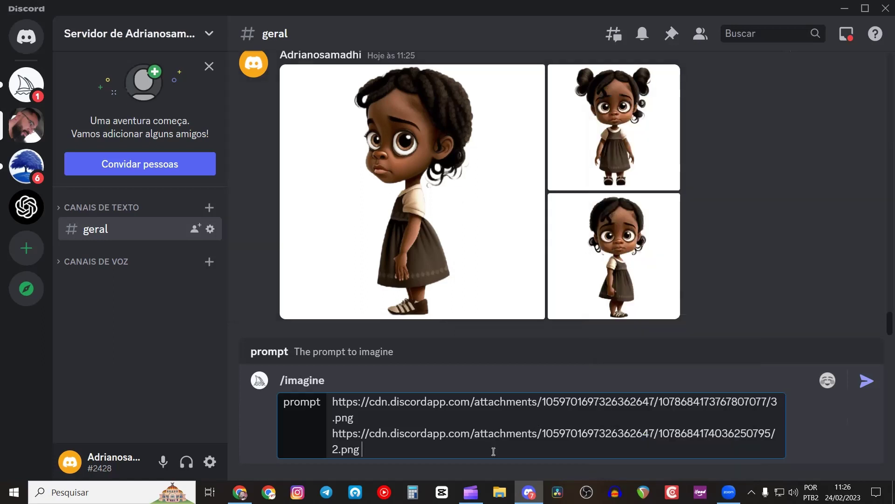
{"action": "key", "text": "ctrl+v"}
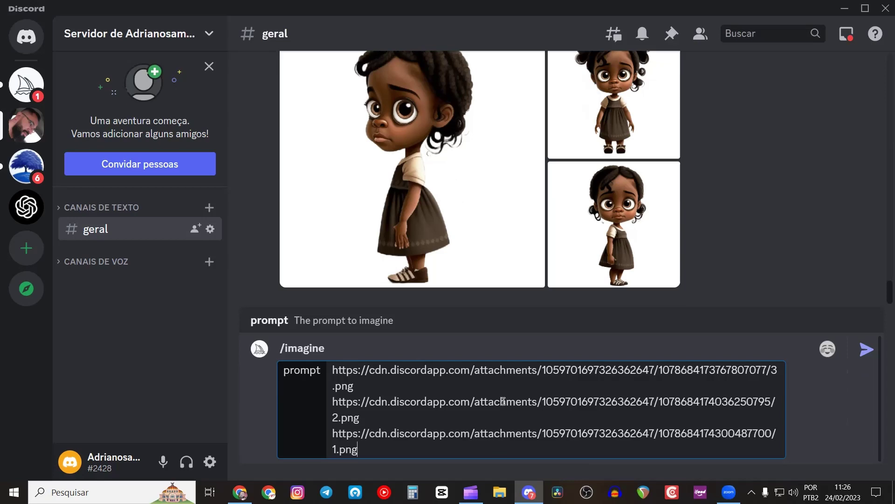
Step: Copy the earlier girl prompt from "sweet little black skinned girl" through "--ar 6:4" and append it after the image links in the /imagine prompt
{"action": "scroll", "coordinate": [725, 192], "scroll_direction": "up", "scroll_amount": 3}
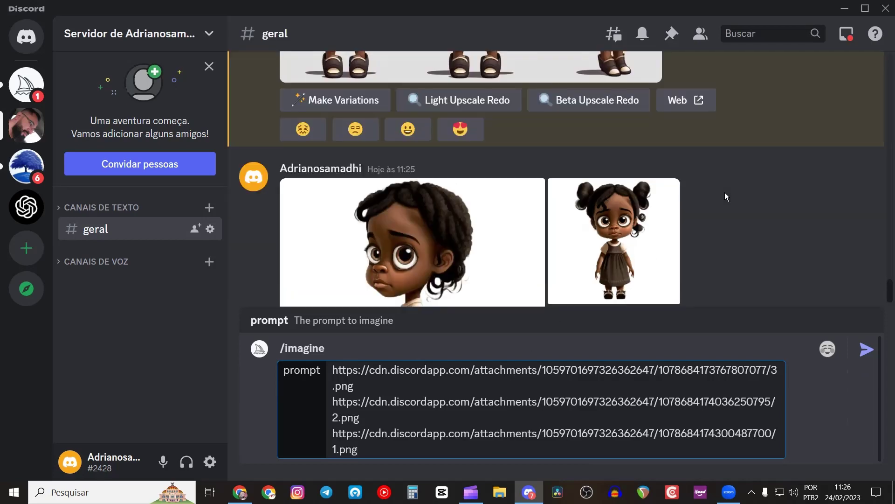
{"action": "scroll", "coordinate": [655, 165], "scroll_direction": "up", "scroll_amount": 10}
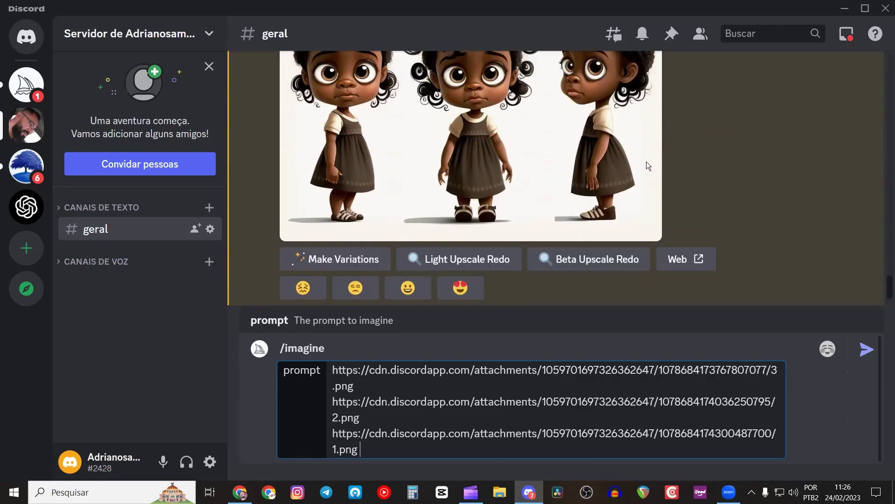
{"action": "scroll", "coordinate": [646, 162], "scroll_direction": "down", "scroll_amount": 3}
{"action": "scroll", "coordinate": [640, 159], "scroll_direction": "down", "scroll_amount": 2}
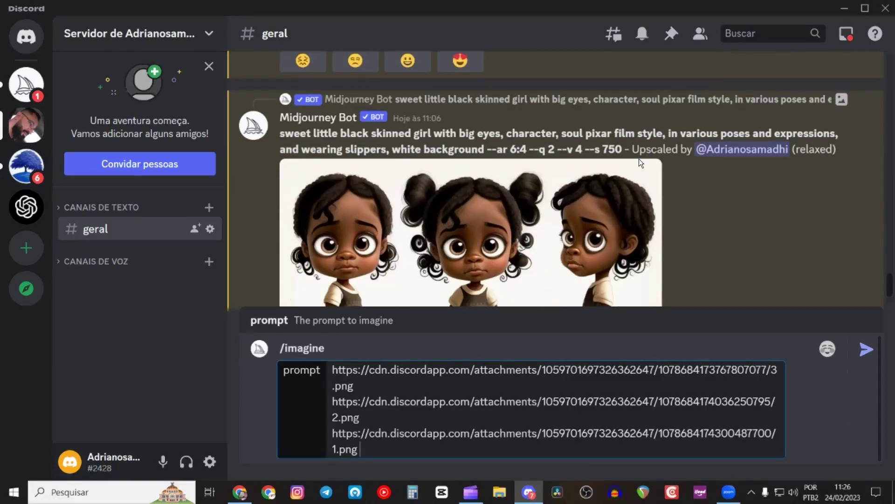
{"action": "scroll", "coordinate": [639, 161], "scroll_direction": "down", "scroll_amount": 2}
{"action": "scroll", "coordinate": [585, 146], "scroll_direction": "up", "scroll_amount": 2}
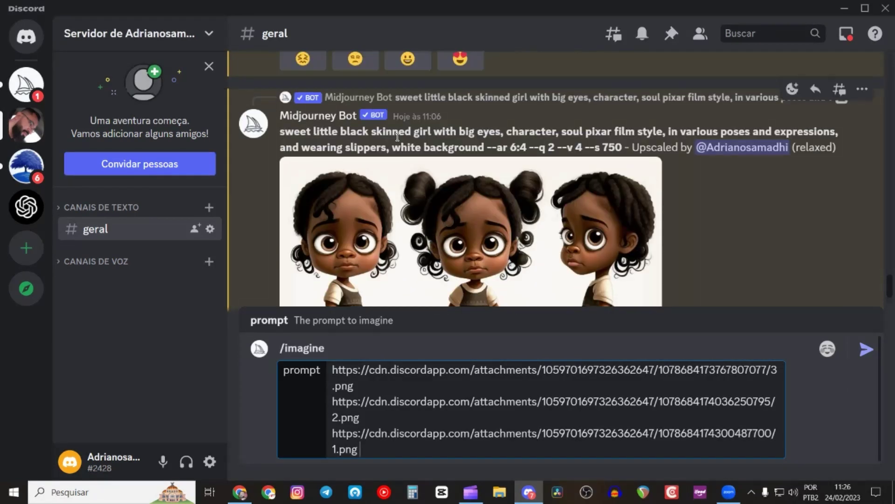
{"action": "left_click_drag", "start_coordinate": [279, 130], "coordinate": [371, 132]}
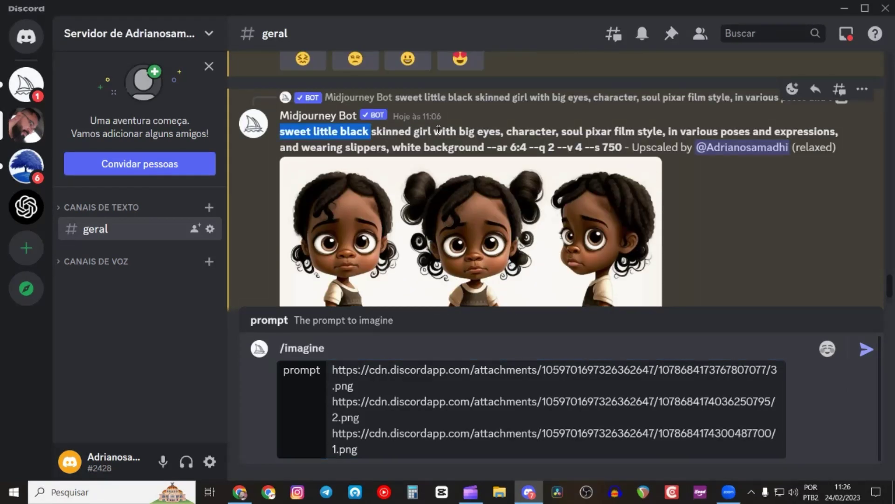
{"action": "left_click_drag", "start_coordinate": [439, 130], "coordinate": [532, 151]}
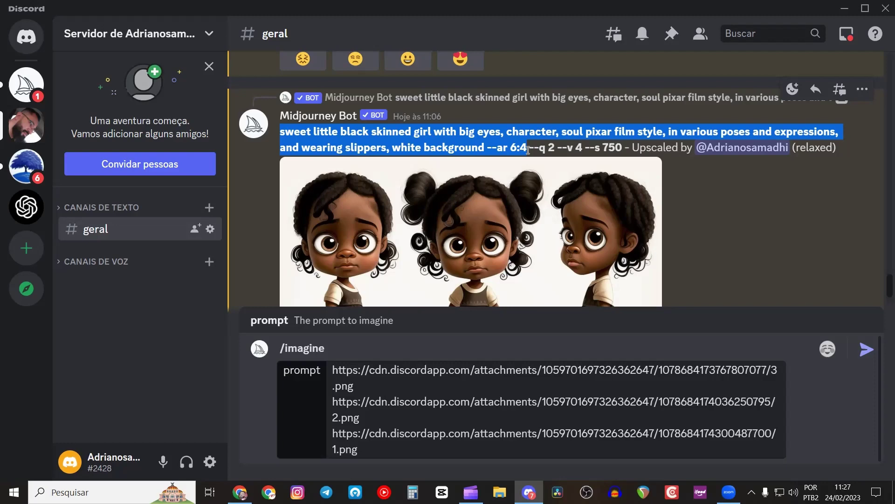
{"action": "right_click", "coordinate": [450, 134]}
{"action": "left_click", "coordinate": [471, 148]}
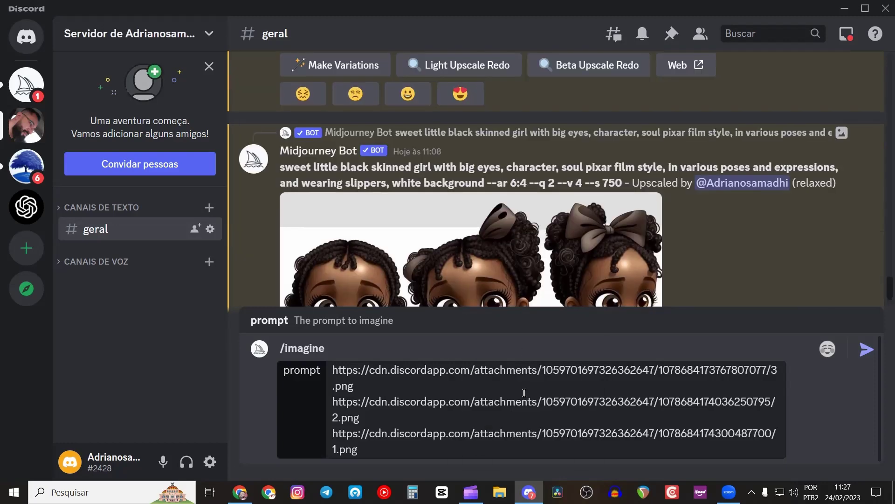
{"action": "left_click", "coordinate": [463, 456]}
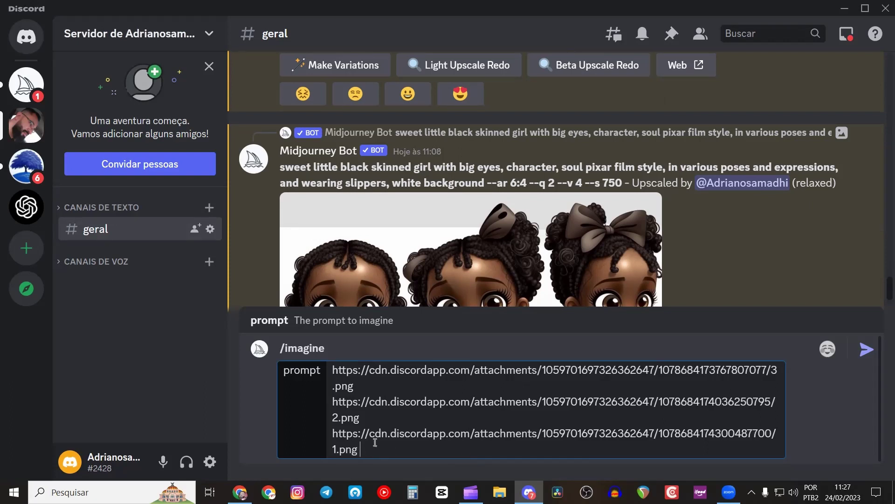
{"action": "key", "text": "ctrl+v"}
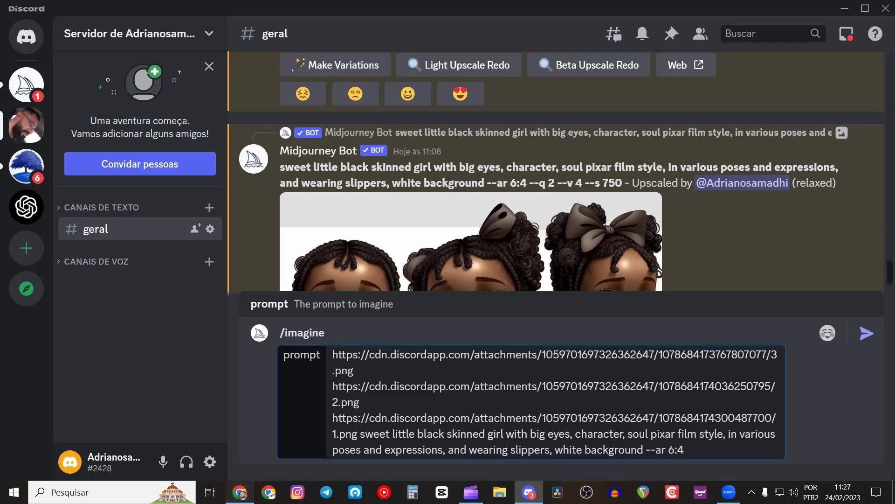
Step: Switch to Google Tradutor in the browser, append "--ar 6:4" to the English prompt, and swap the translation direction to Portuguese into English
{"action": "left_click", "coordinate": [239, 492]}
{"action": "left_click", "coordinate": [86, 12]}
{"action": "scroll", "coordinate": [387, 187], "scroll_direction": "up", "scroll_amount": 5}
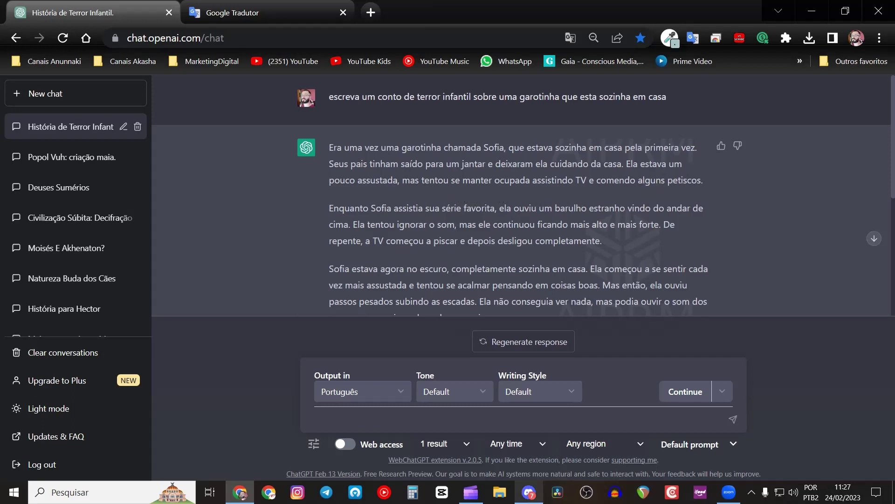
{"action": "left_click", "coordinate": [229, 18]}
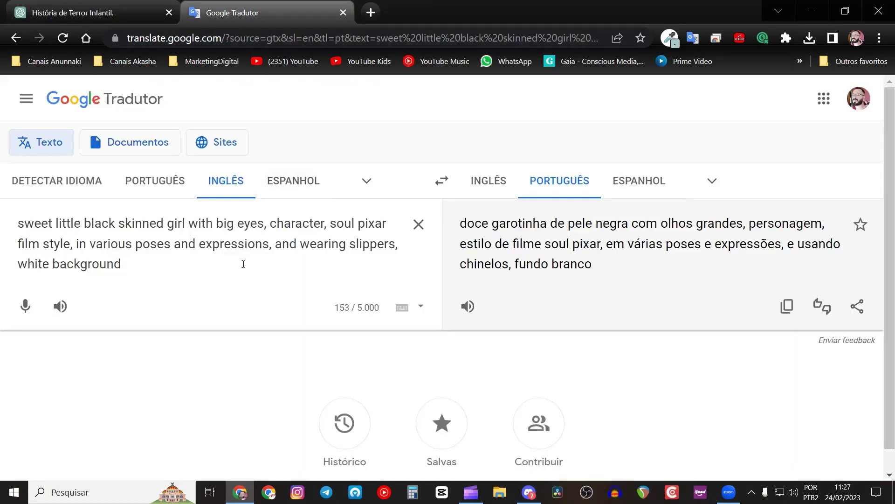
{"action": "left_click_drag", "start_coordinate": [181, 266], "coordinate": [6, 201]}
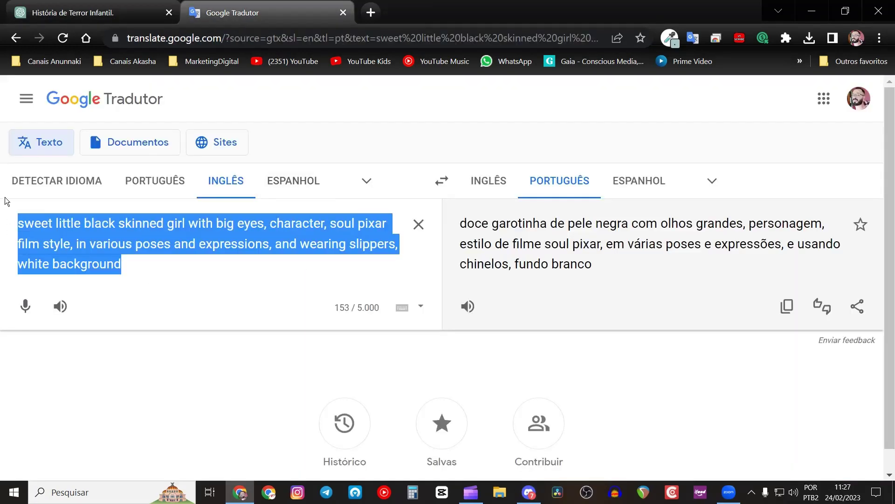
{"action": "key", "text": "Right"}
{"action": "type", "text": "--ar 6:4"}
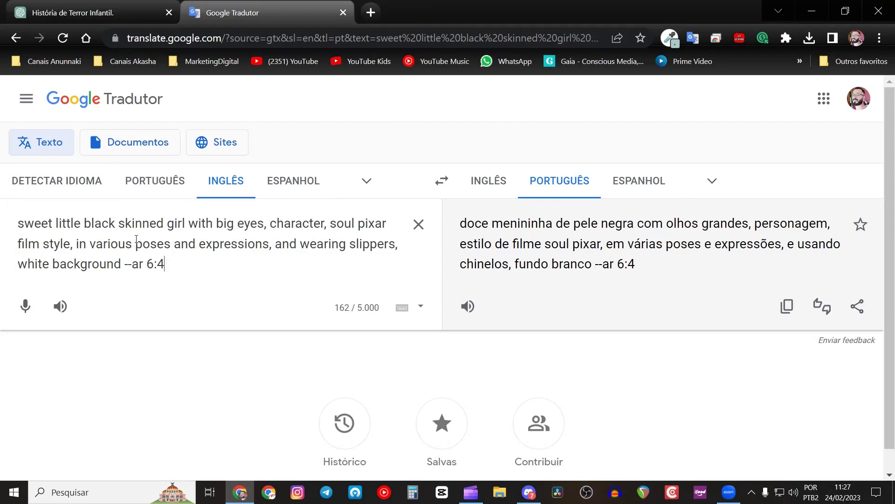
{"action": "key", "text": "ctrl+shift+s"}
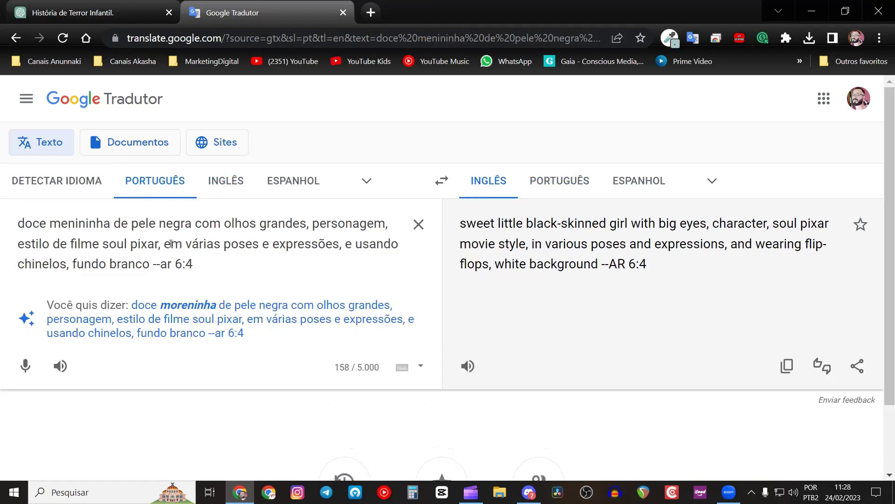
Step: Replace "em várias poses e expressões" and its following comma in the Portuguese text with "sentada no sofa vendo tv com expressao assustada::"
{"action": "left_click_drag", "start_coordinate": [164, 248], "coordinate": [235, 254]}
{"action": "left_click_drag", "start_coordinate": [277, 251], "coordinate": [336, 250]}
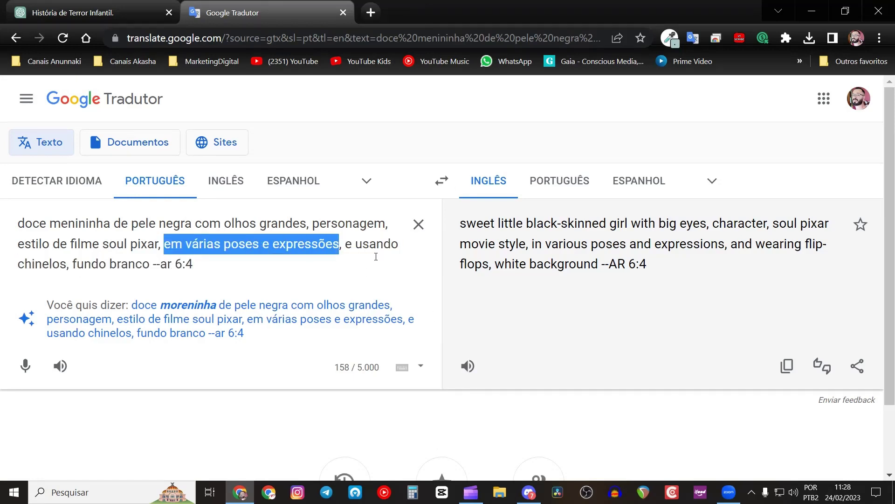
{"action": "type", "text": "sentada no "}
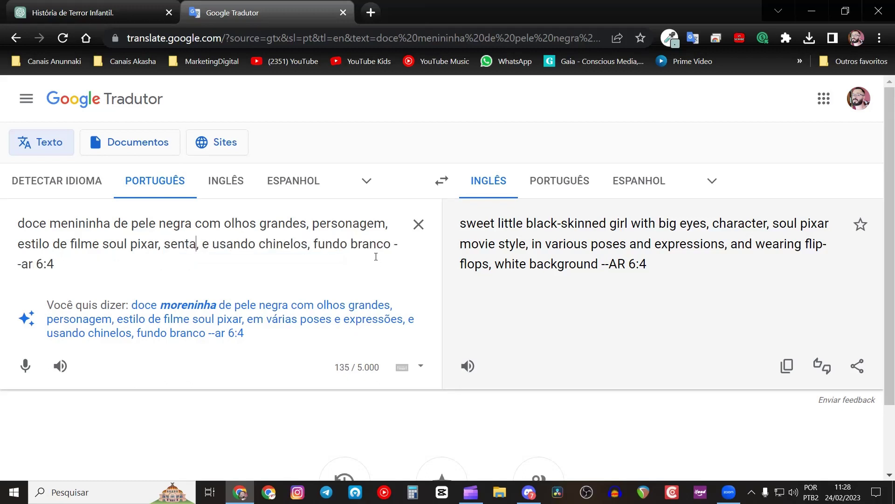
{"action": "type", "text": "sofa "}
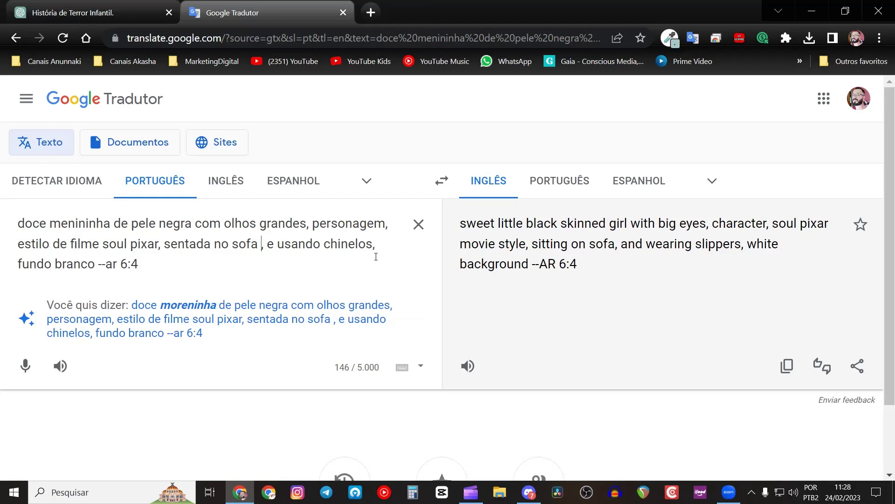
{"action": "type", "text": "vendo t"}
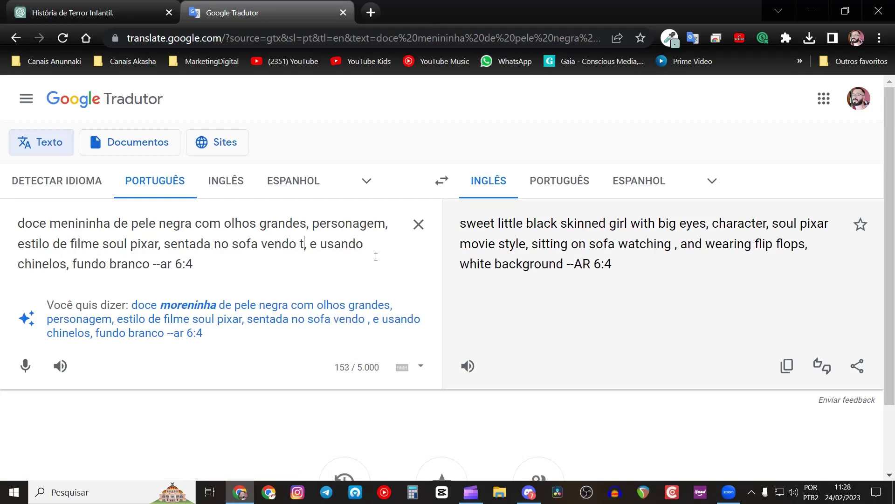
{"action": "type", "text": "v"}
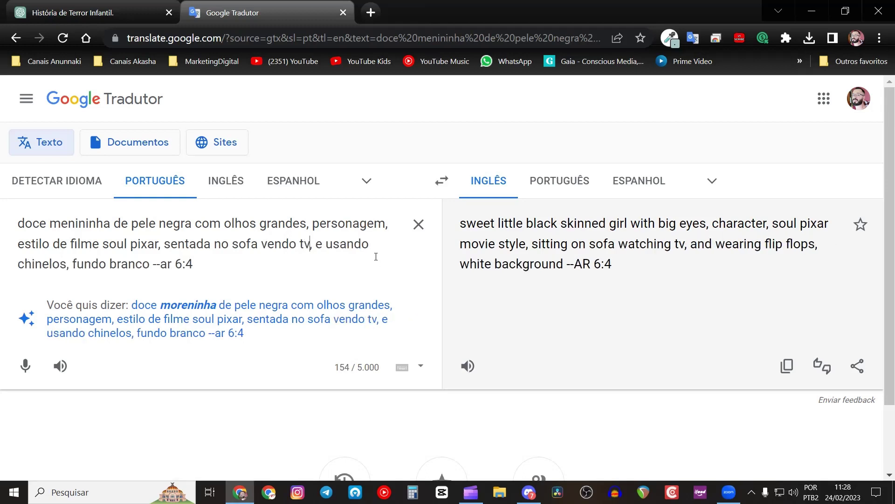
{"action": "type", "text": " com "}
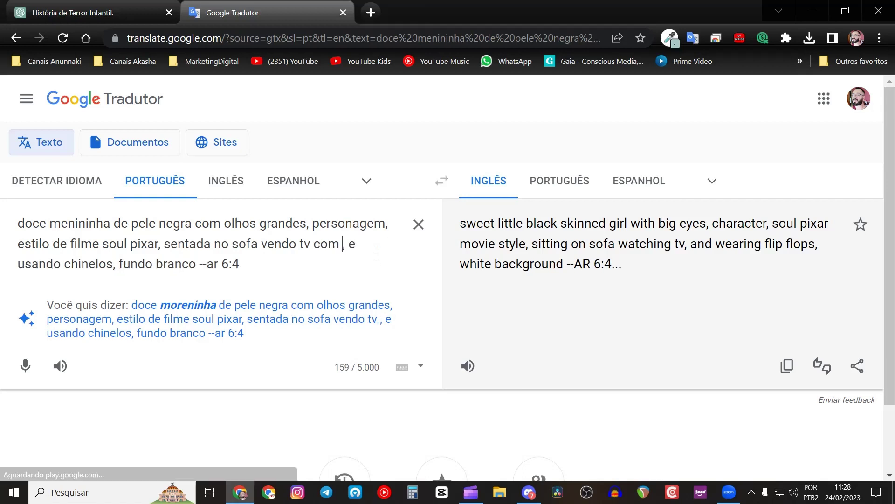
{"action": "type", "text": "expressao "}
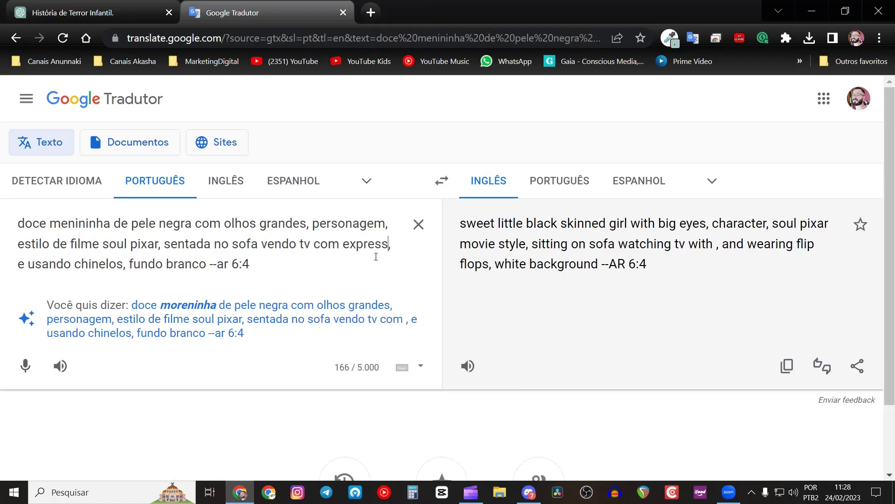
{"action": "type", "text": "assustada"}
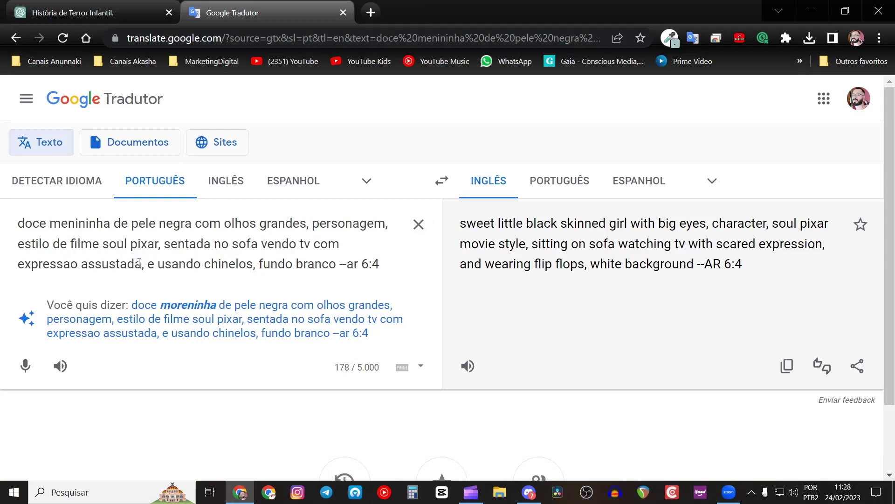
{"action": "type", "text": "::"}
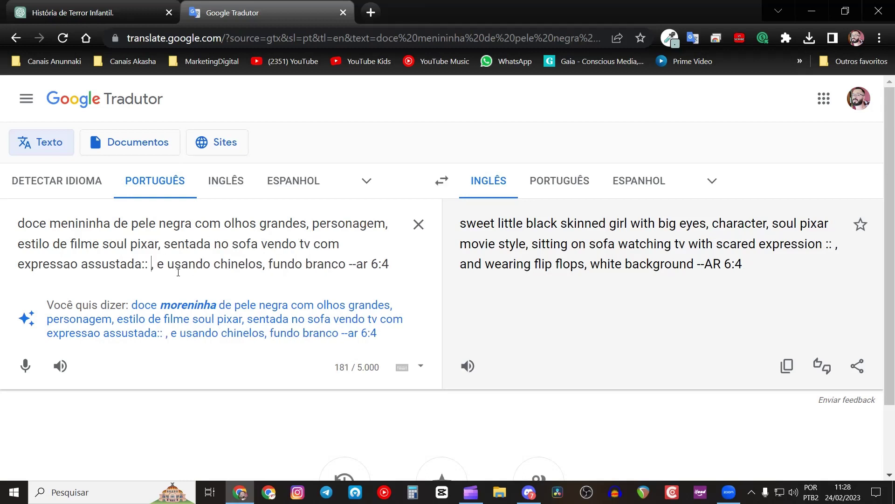
{"action": "key", "text": "Delete"}
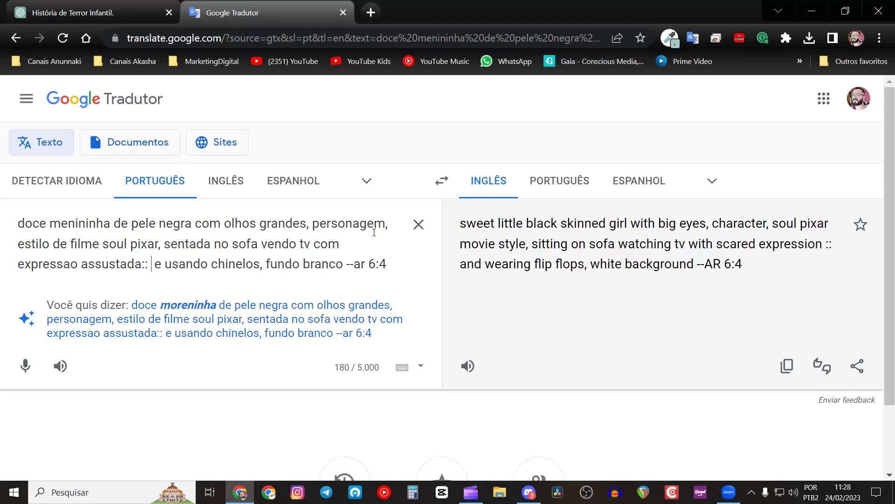
Step: Copy the English translation and paste it into Discord's /imagine prompt over the text from "little black skinned girl" through "--ar 6:4"
{"action": "left_click", "coordinate": [788, 368]}
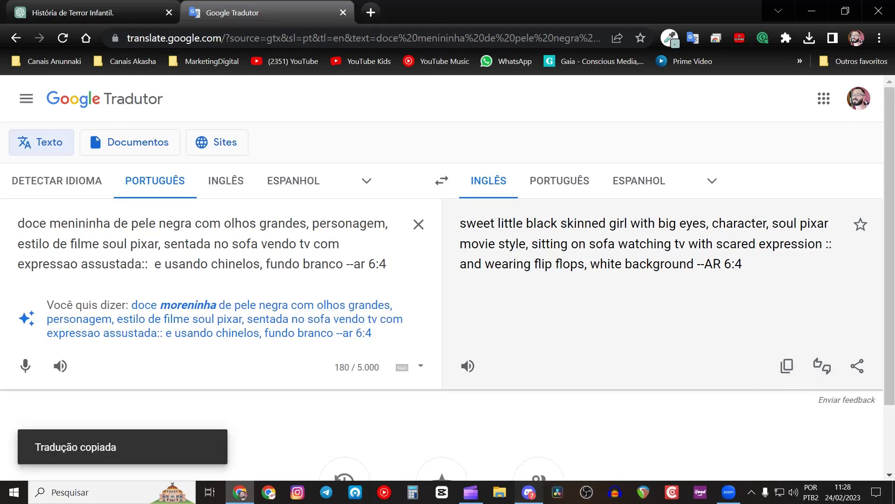
{"action": "left_click", "coordinate": [530, 492]}
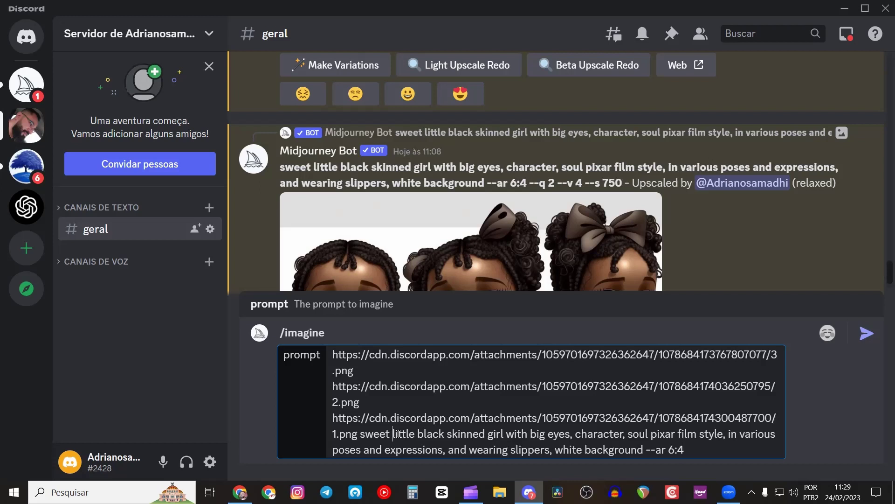
{"action": "left_click_drag", "start_coordinate": [394, 434], "coordinate": [677, 450]}
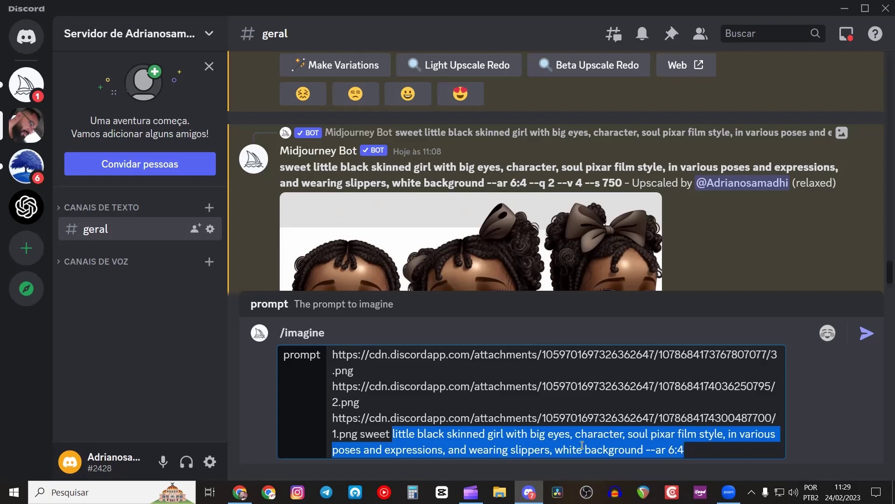
{"action": "key", "text": "ctrl+v"}
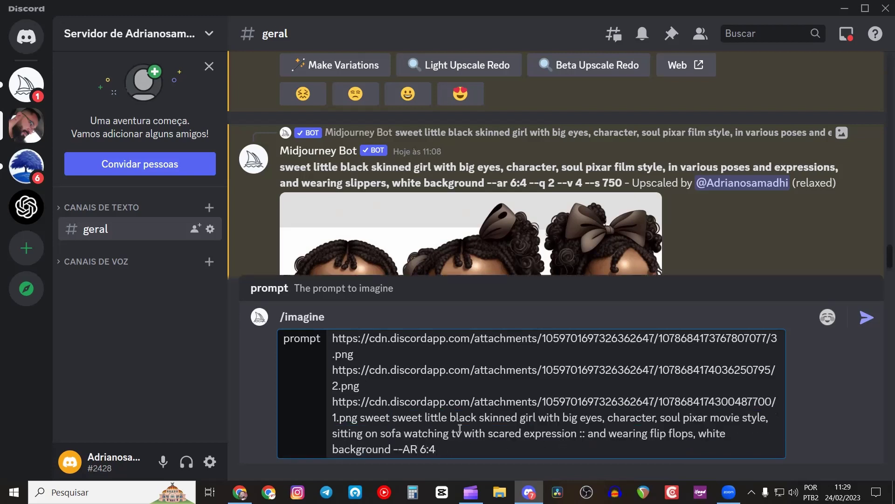
Step: Change the aspect ratio parameter at the end of the prompt to "--ar 16:9" and submit the /imagine command
{"action": "key", "text": "BackSpace"}
{"action": "key", "text": "BackSpace"}
{"action": "type", "text": "ar"}
{"action": "key", "text": "BackSpace"}
{"action": "type", "text": "16"}
{"action": "key", "text": "BackSpace"}
{"action": "key", "text": "Return"}
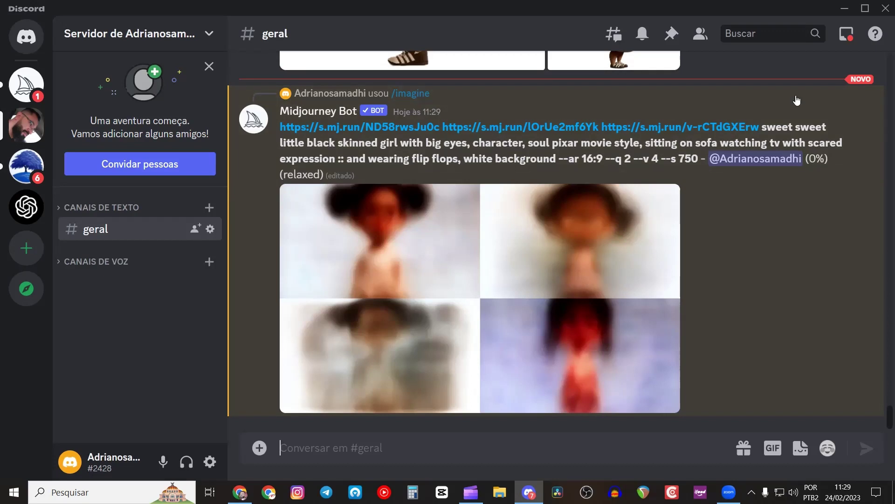
Step: Copy the submitted sofa scene prompt from the first s.mj.run image link through "--ar 16:9"
{"action": "mouse_move", "coordinate": [796, 100]}
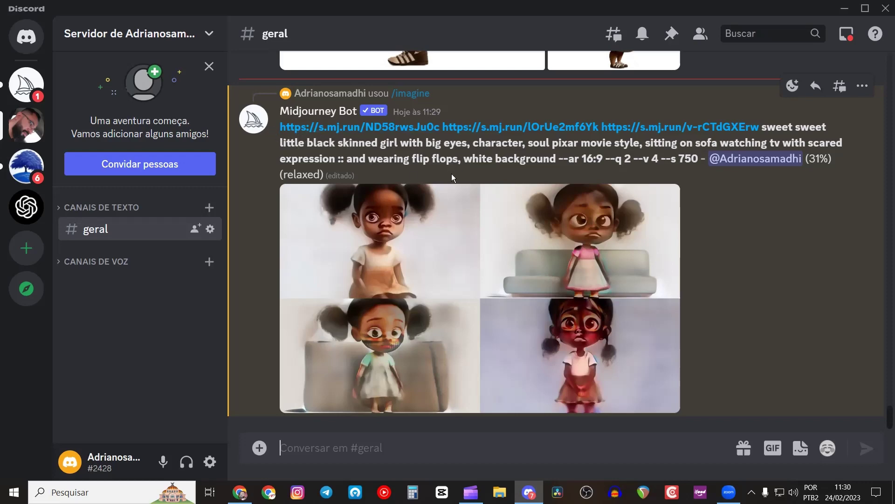
{"action": "scroll", "coordinate": [451, 173], "scroll_direction": "up", "scroll_amount": 15}
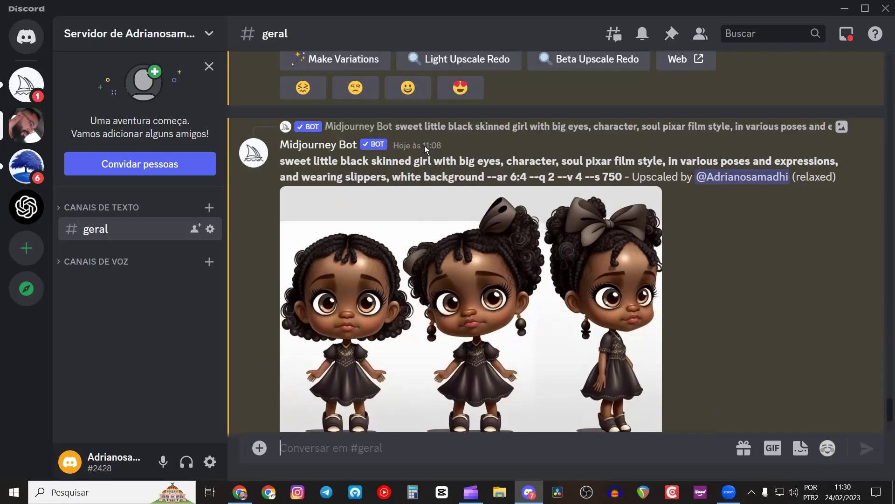
{"action": "scroll", "coordinate": [424, 159], "scroll_direction": "down", "scroll_amount": 10}
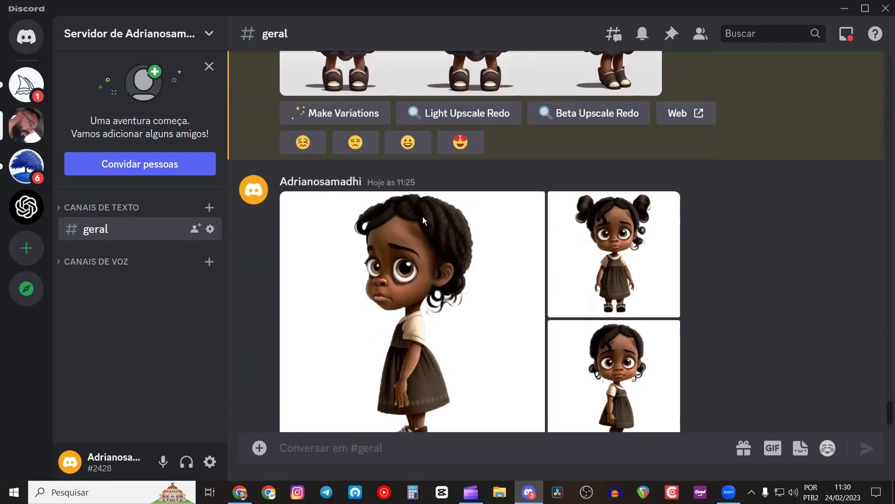
{"action": "scroll", "coordinate": [423, 216], "scroll_direction": "down", "scroll_amount": 5}
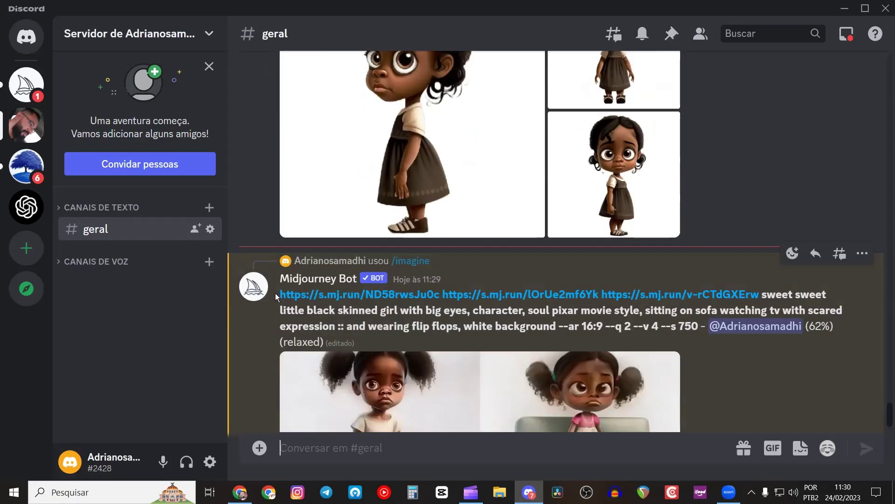
{"action": "left_click_drag", "start_coordinate": [275, 293], "coordinate": [764, 297]}
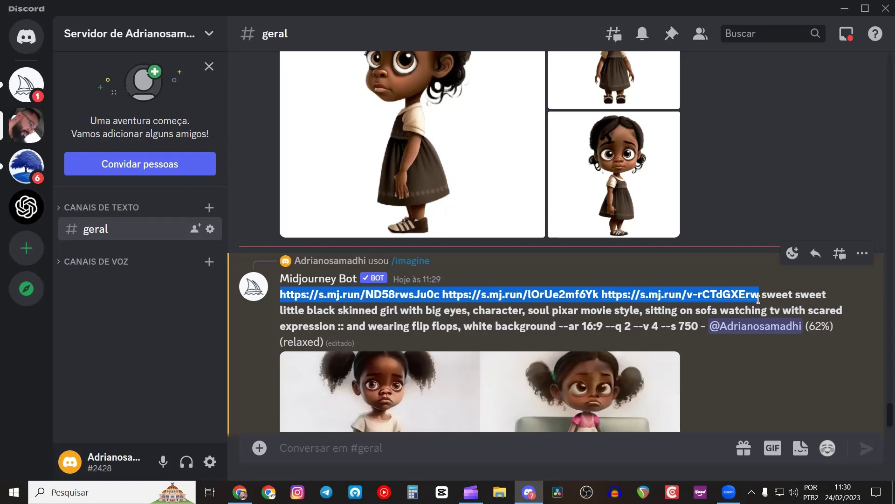
{"action": "left_click_drag", "start_coordinate": [759, 299], "coordinate": [605, 329]}
{"action": "key", "text": "ctrl+c"}
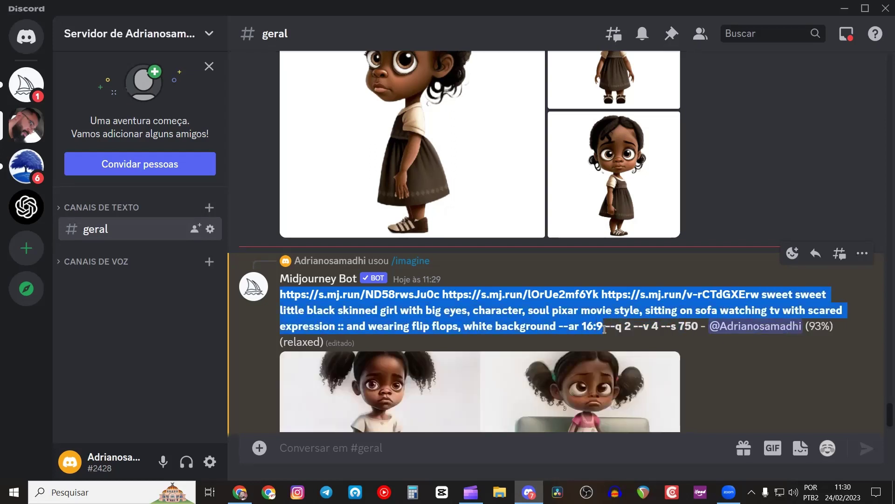
{"action": "right_click", "coordinate": [467, 306]}
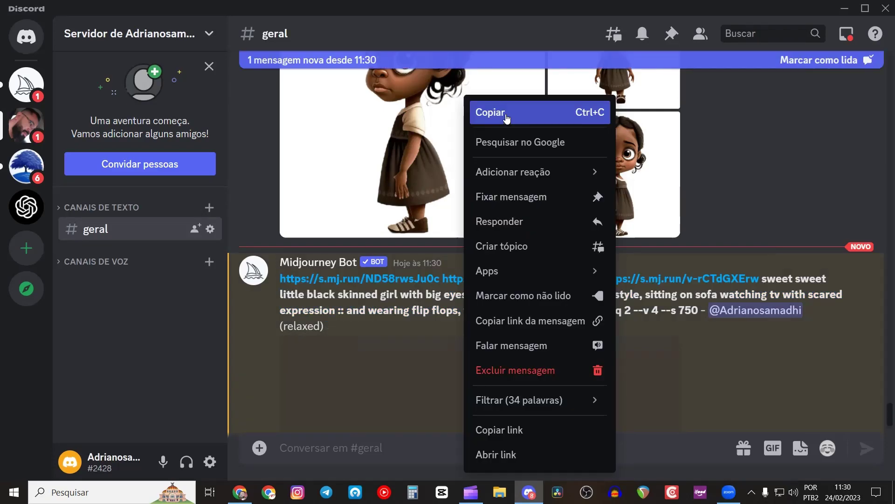
{"action": "left_click", "coordinate": [507, 119]}
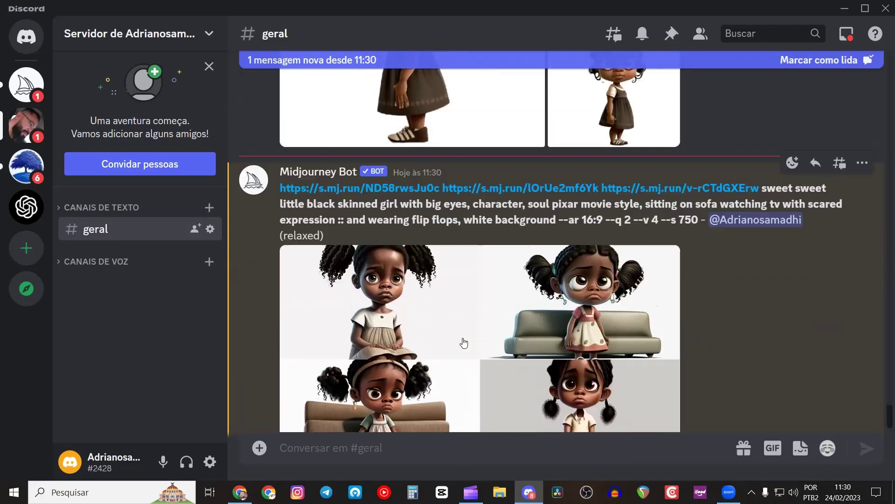
Step: Start a new Midjourney /imagine command and paste the copied sofa scene prompt into it
{"action": "scroll", "coordinate": [464, 343], "scroll_direction": "up", "scroll_amount": 5}
{"action": "scroll", "coordinate": [439, 259], "scroll_direction": "down", "scroll_amount": 6}
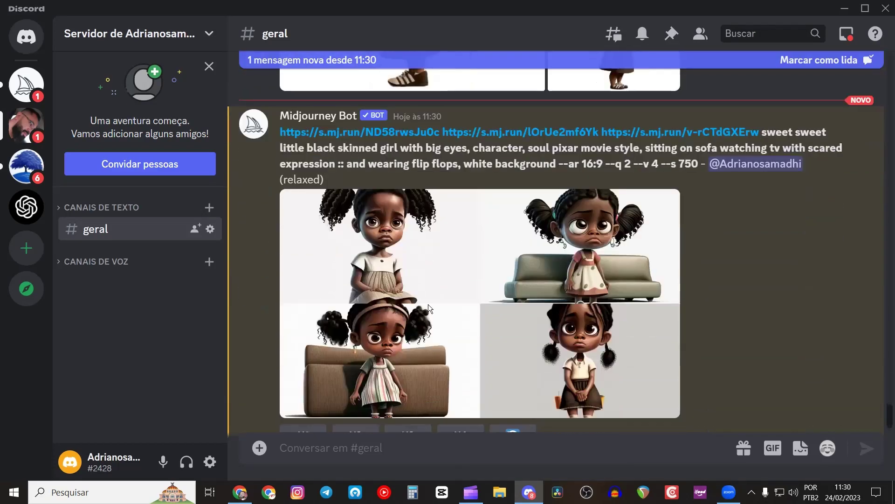
{"action": "scroll", "coordinate": [428, 304], "scroll_direction": "down", "scroll_amount": 2}
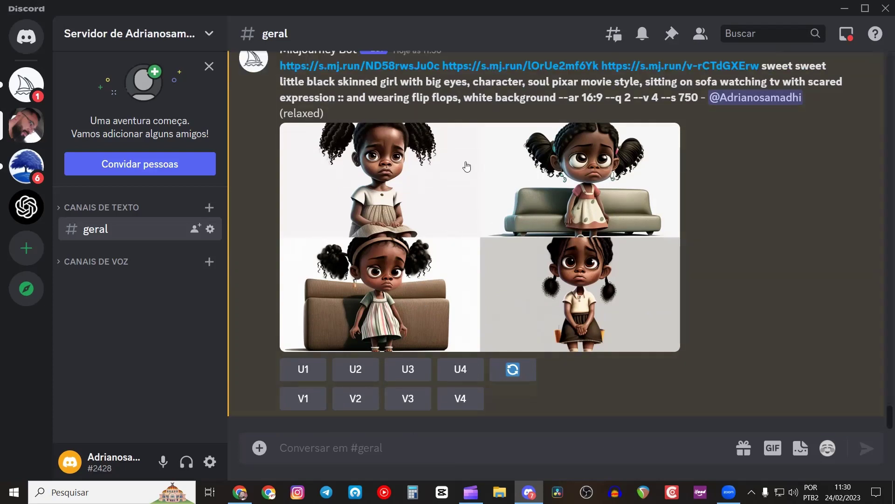
{"action": "left_click", "coordinate": [261, 447]}
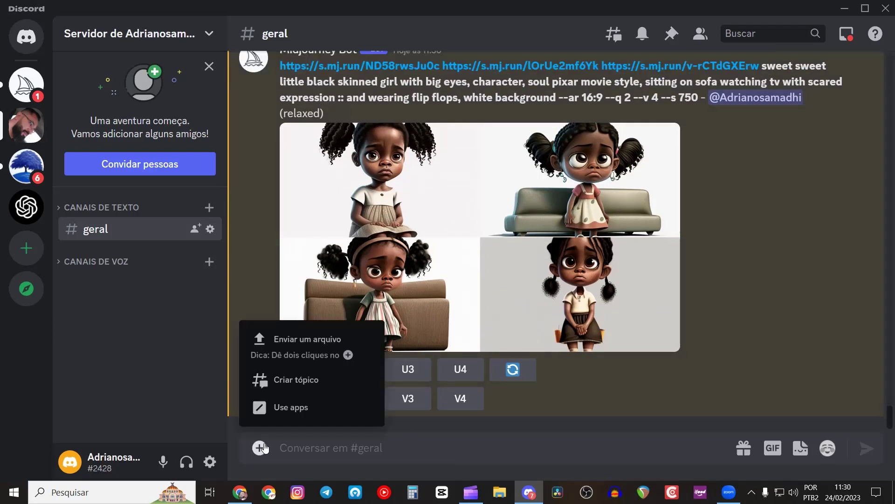
{"action": "left_click", "coordinate": [280, 407]}
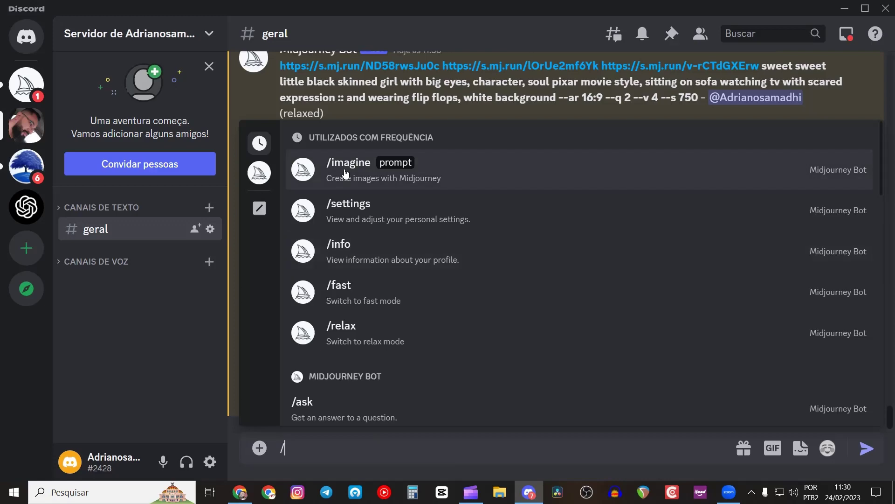
{"action": "left_click", "coordinate": [345, 173]}
{"action": "key", "text": "ctrl+v"}
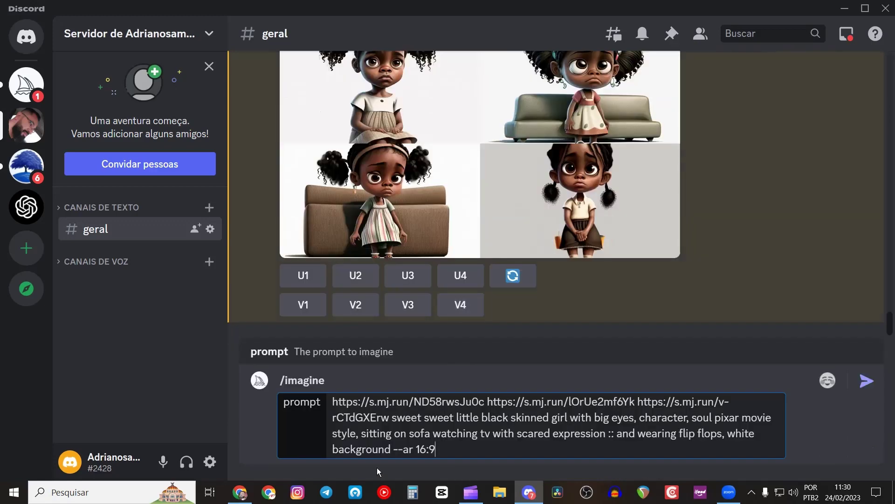
Step: Remove "white background" from the sofa scene prompt, keeping "--ar 16:9", and submit the /imagine command
{"action": "double_click", "coordinate": [740, 434]}
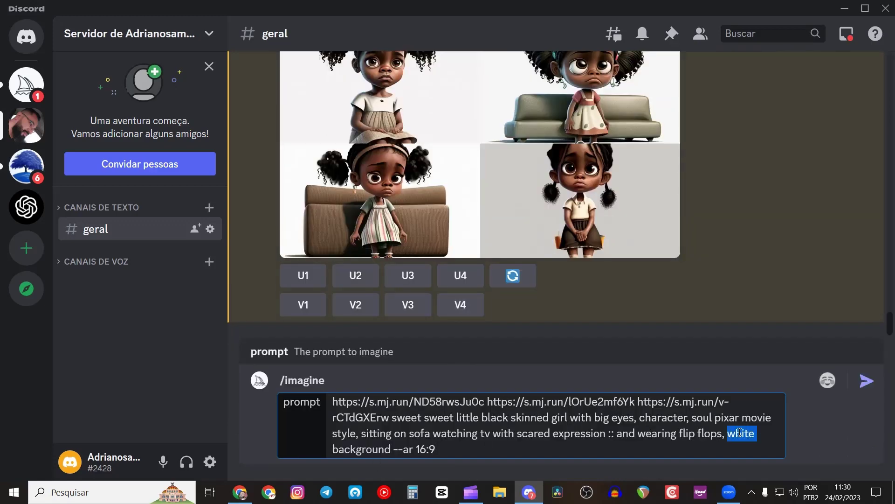
{"action": "key", "text": "BackSpace"}
{"action": "double_click", "coordinate": [370, 449]}
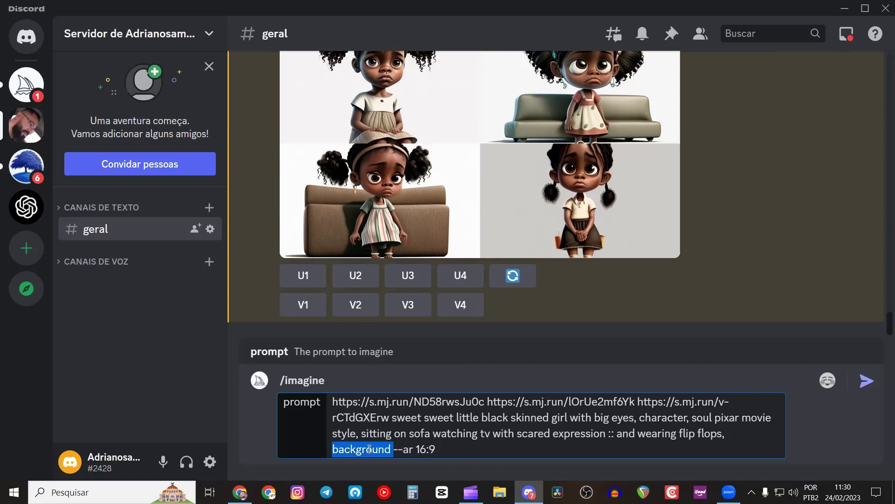
{"action": "key", "text": "BackSpace"}
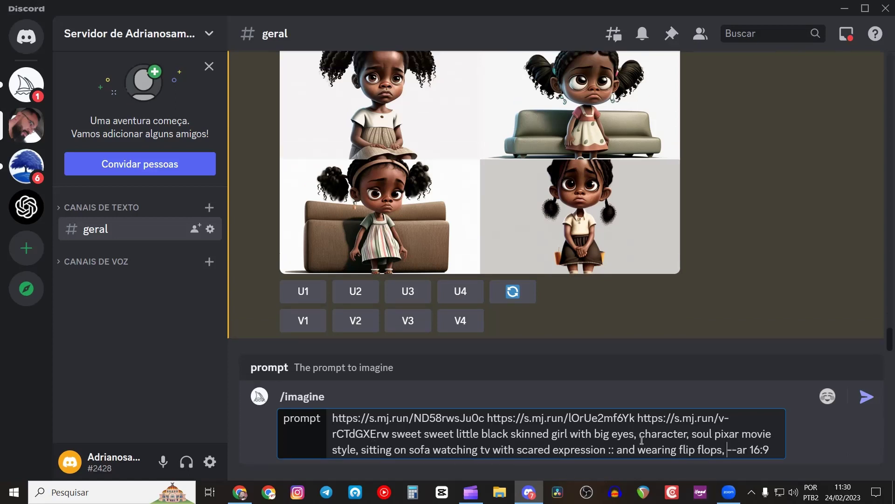
{"action": "left_click", "coordinate": [728, 448]}
{"action": "left_click", "coordinate": [860, 396]}
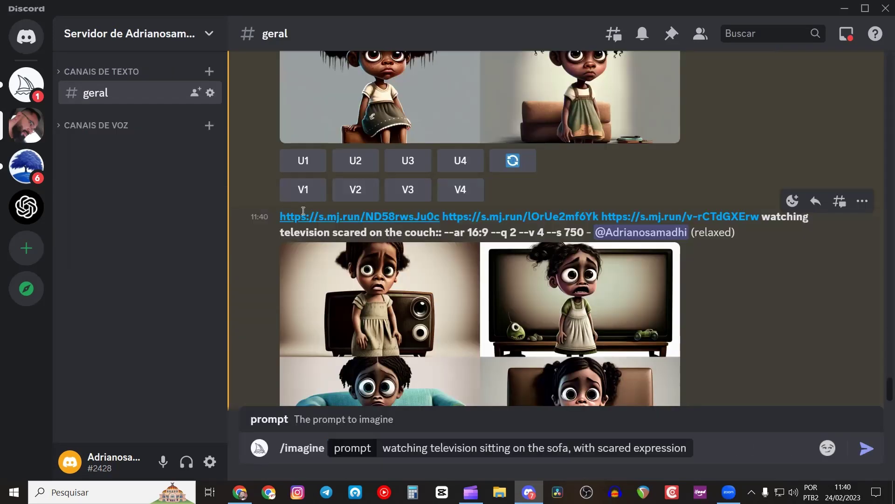
Step: Copy the three s.mj.run reference links from the "watching television scared on the couch" message and paste them before "watching television sitting on the sofa" in the prompt
{"action": "left_click_drag", "start_coordinate": [280, 216], "coordinate": [756, 225]}
{"action": "key", "text": "ctrl+c"}
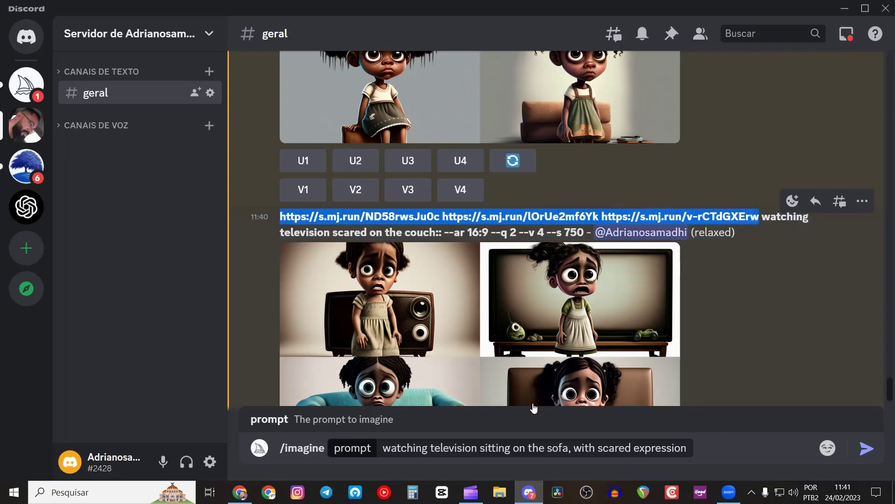
{"action": "left_click", "coordinate": [385, 449]}
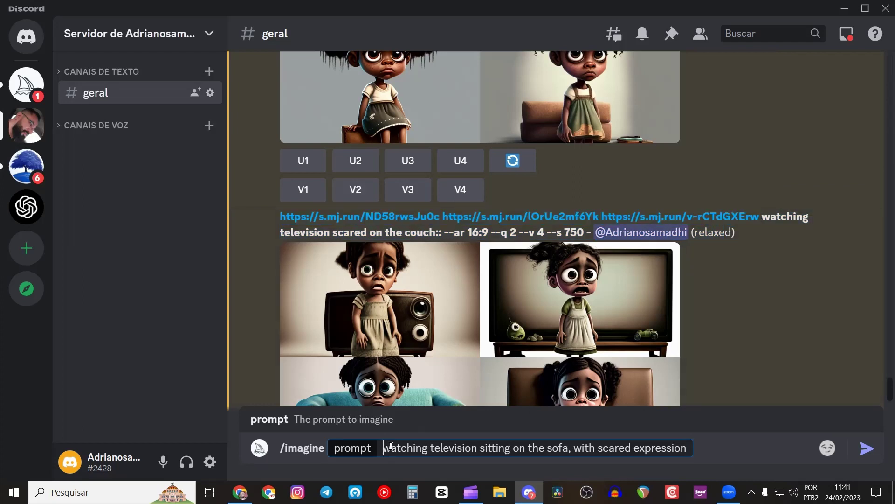
{"action": "key", "text": "ctrl+v"}
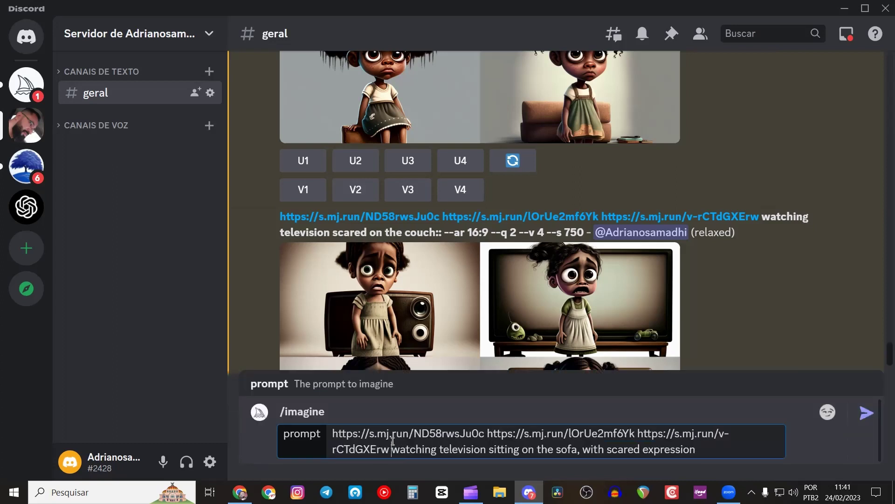
{"action": "left_click", "coordinate": [721, 447]}
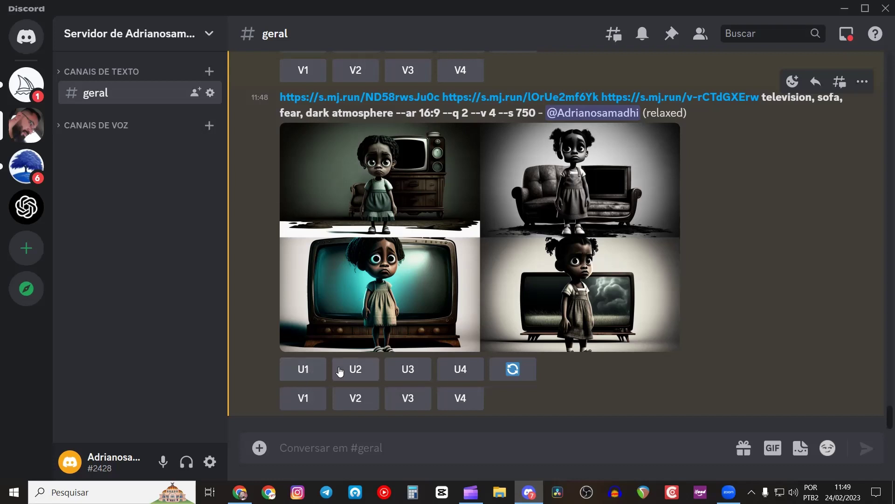
Step: Upscale the third image of the "television, sofa, fear, dark atmosphere" grid and look through the generated scenes in the Midjourney web gallery
{"action": "left_click", "coordinate": [412, 371]}
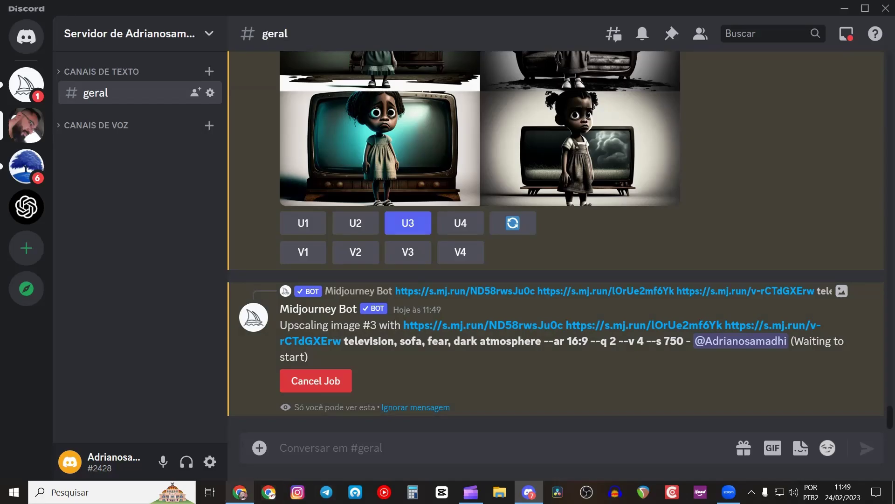
{"action": "left_click", "coordinate": [240, 492]}
{"action": "left_click", "coordinate": [104, 13]}
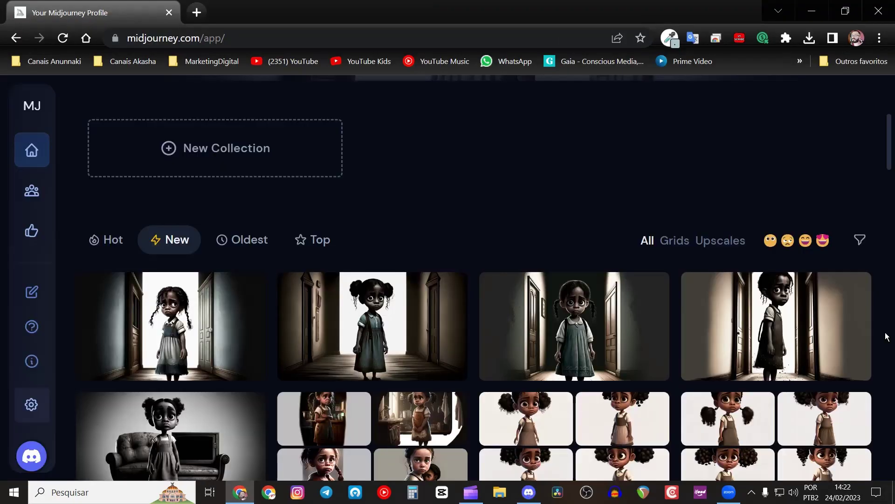
{"action": "scroll", "coordinate": [648, 272], "scroll_direction": "down", "scroll_amount": 6}
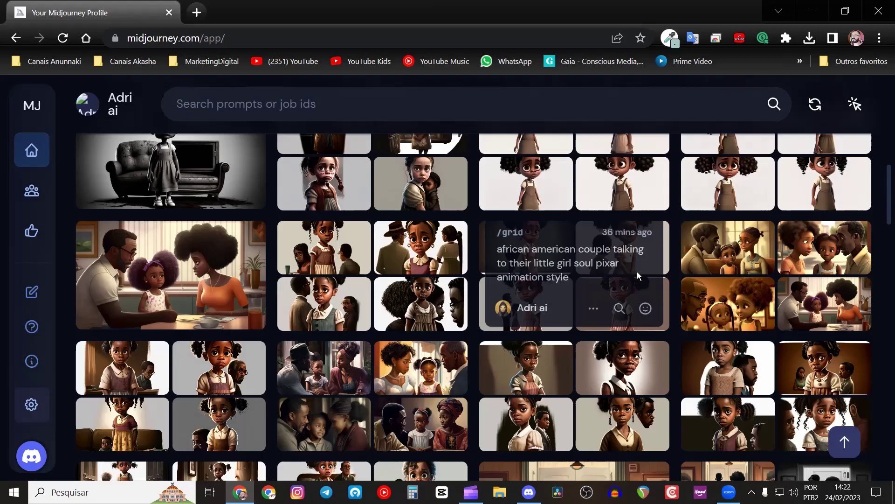
{"action": "scroll", "coordinate": [541, 279], "scroll_direction": "down", "scroll_amount": 10}
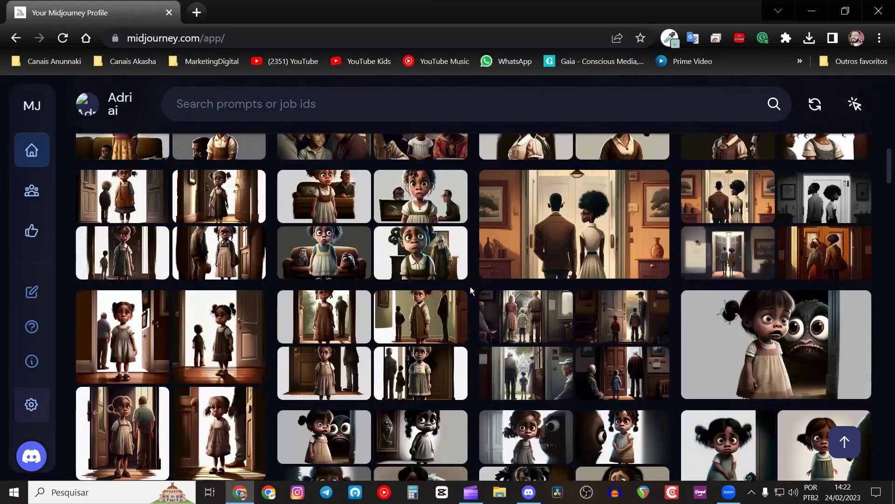
{"action": "scroll", "coordinate": [467, 291], "scroll_direction": "down", "scroll_amount": 2}
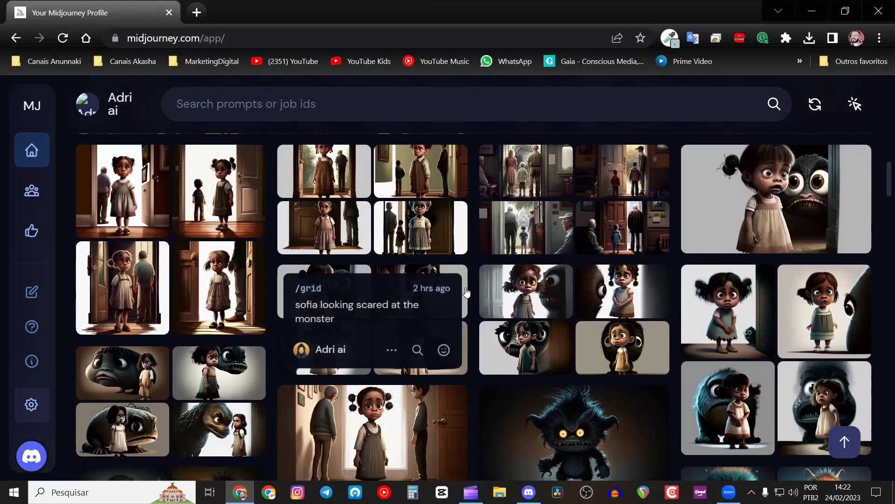
{"action": "scroll", "coordinate": [494, 282], "scroll_direction": "down", "scroll_amount": 3}
{"action": "scroll", "coordinate": [494, 282], "scroll_direction": "up", "scroll_amount": 5}
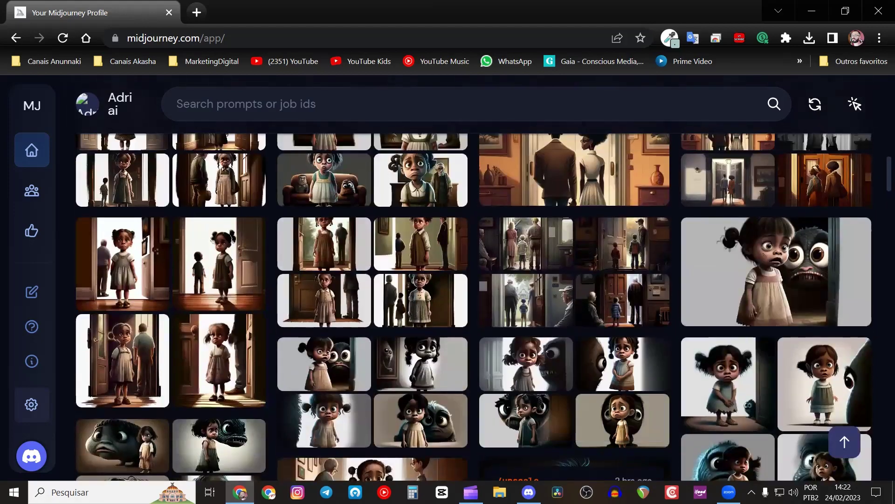
Step: Switch to Clipchamp and export the narration project as a 1080p video
{"action": "left_click", "coordinate": [470, 492]}
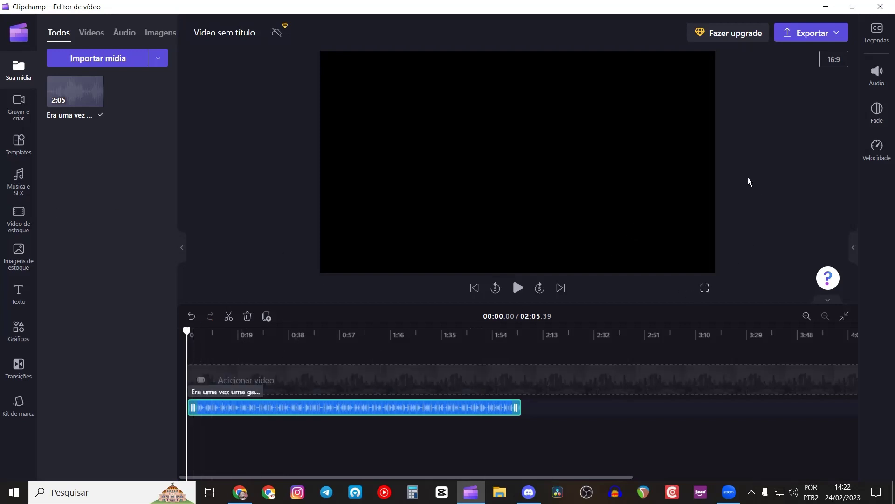
{"action": "left_click", "coordinate": [820, 36]}
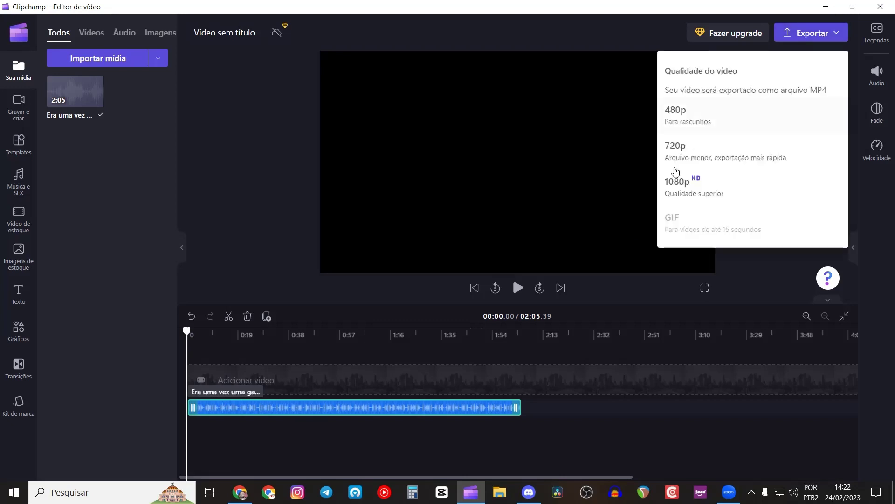
{"action": "left_click", "coordinate": [679, 187]}
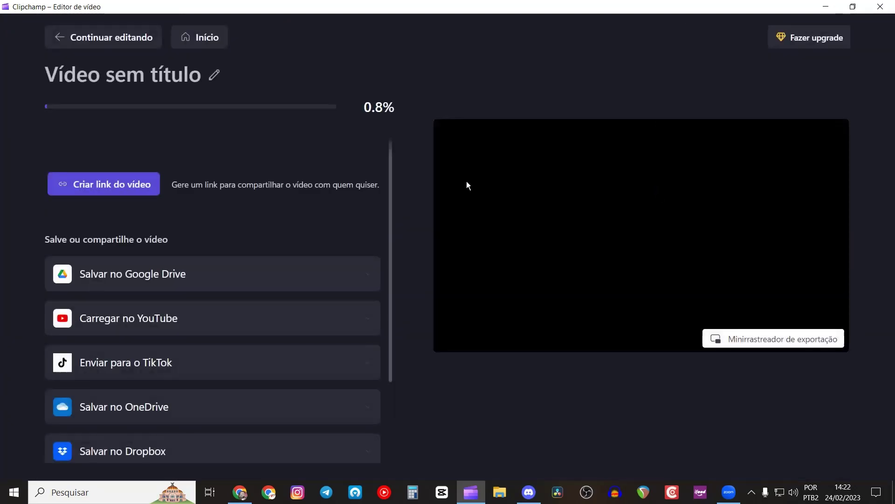
Step: Rename the exporting video to "historinha de terror infantil"
{"action": "left_click", "coordinate": [138, 73]}
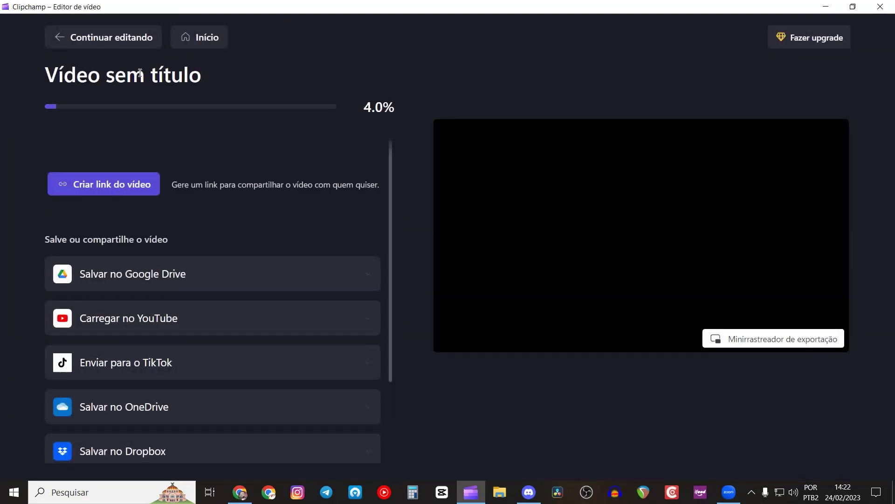
{"action": "triple_click", "coordinate": [140, 73]}
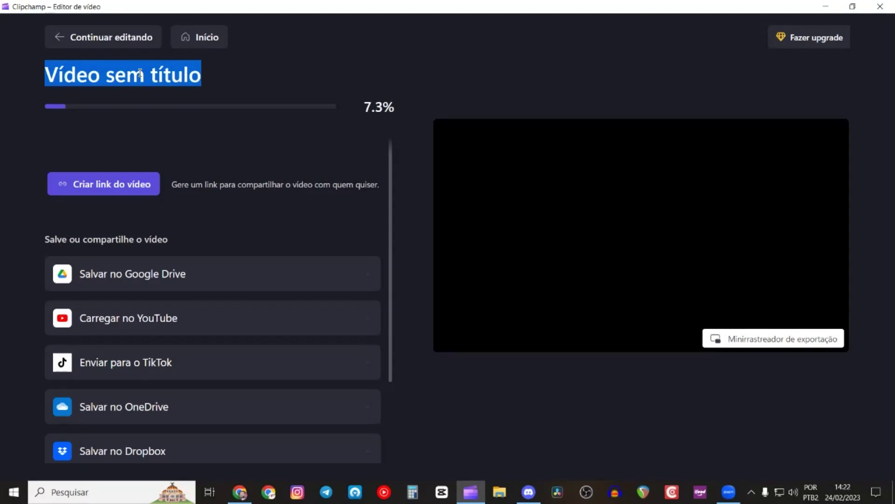
{"action": "type", "text": "historinha"}
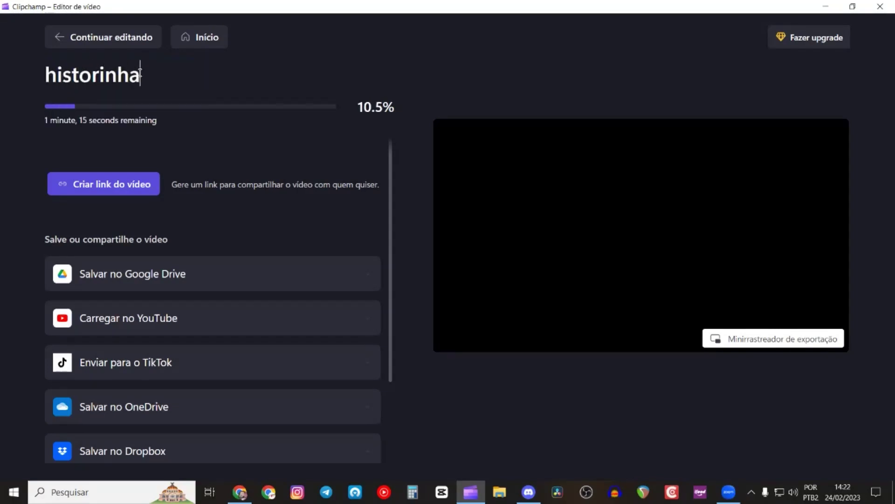
{"action": "type", "text": " de terro"}
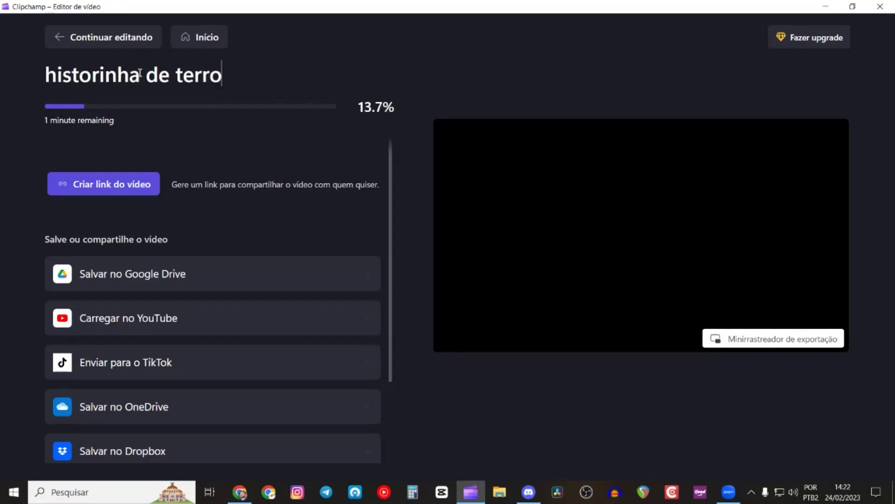
{"action": "type", "text": "r infant"}
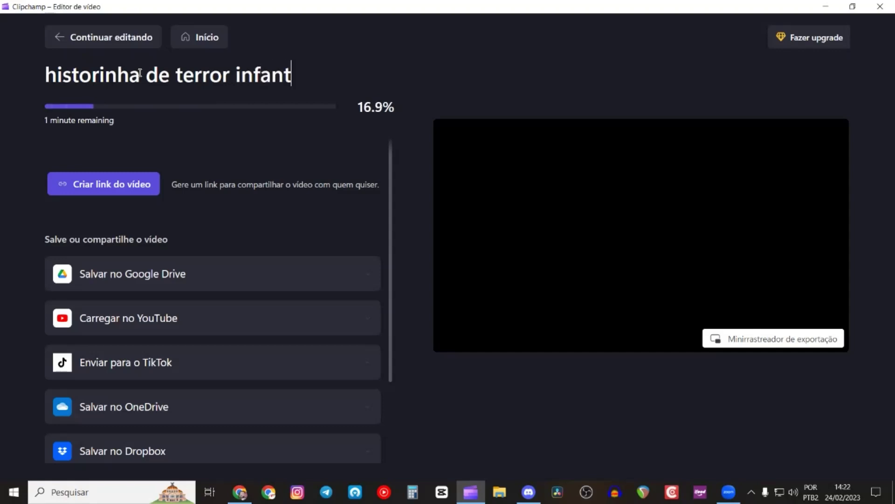
{"action": "type", "text": "il"}
{"action": "key", "text": "Return"}
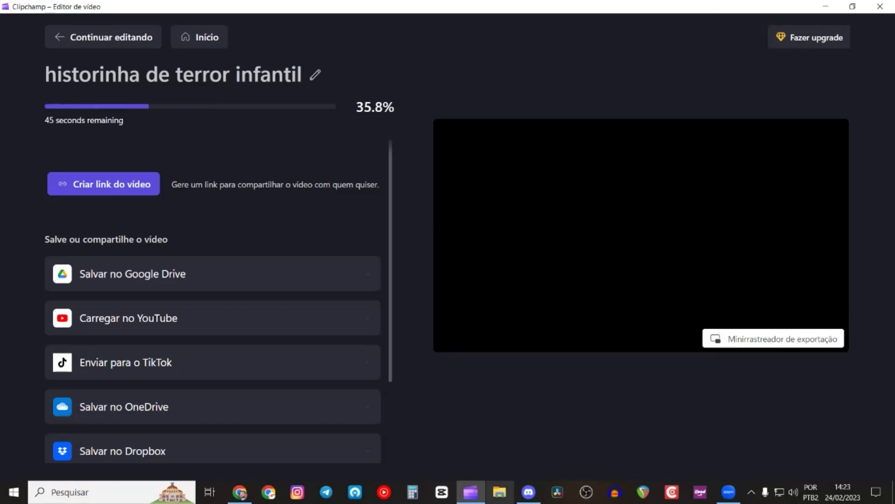
Step: Switch to Chrome and open the SoundsCrate and Tunetank sites, each in its own new tab
{"action": "left_click", "coordinate": [500, 492]}
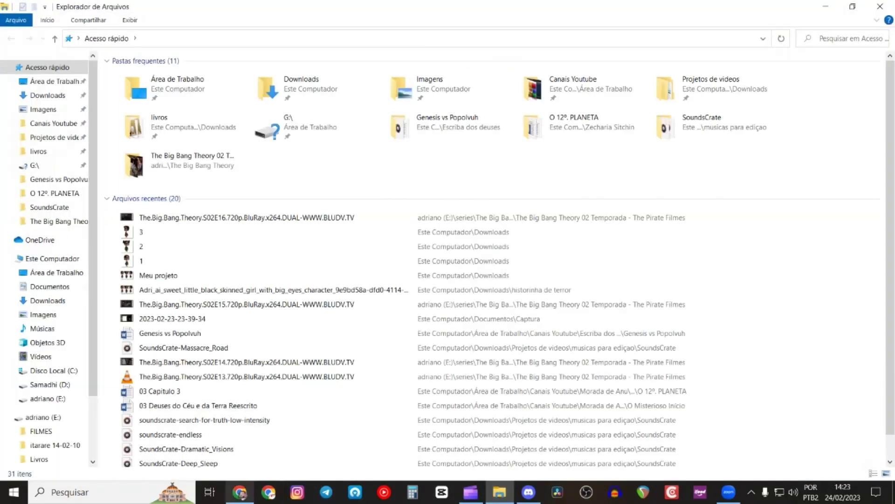
{"action": "left_click", "coordinate": [240, 491]}
{"action": "left_click", "coordinate": [196, 12]}
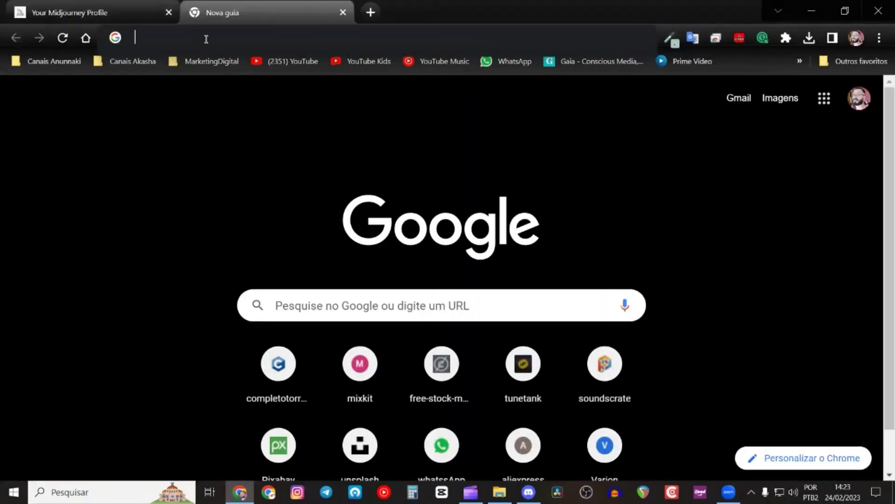
{"action": "left_click", "coordinate": [603, 354]}
{"action": "left_click", "coordinate": [370, 11]}
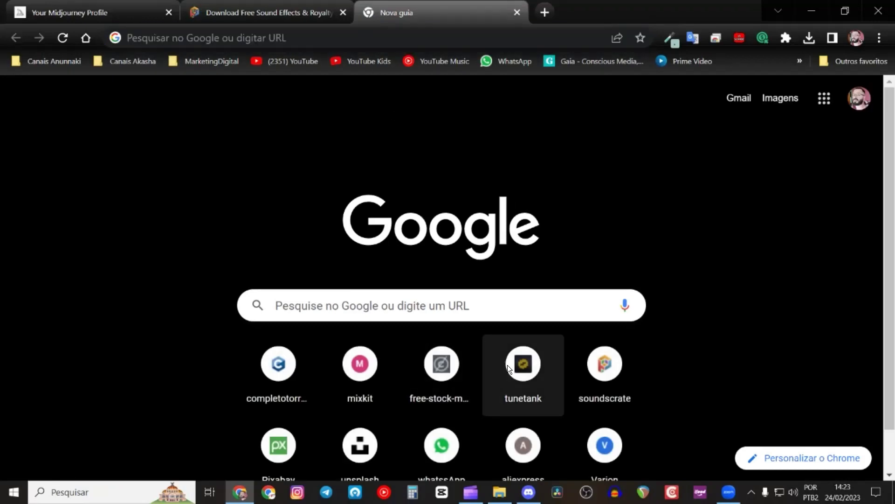
{"action": "left_click", "coordinate": [507, 365]}
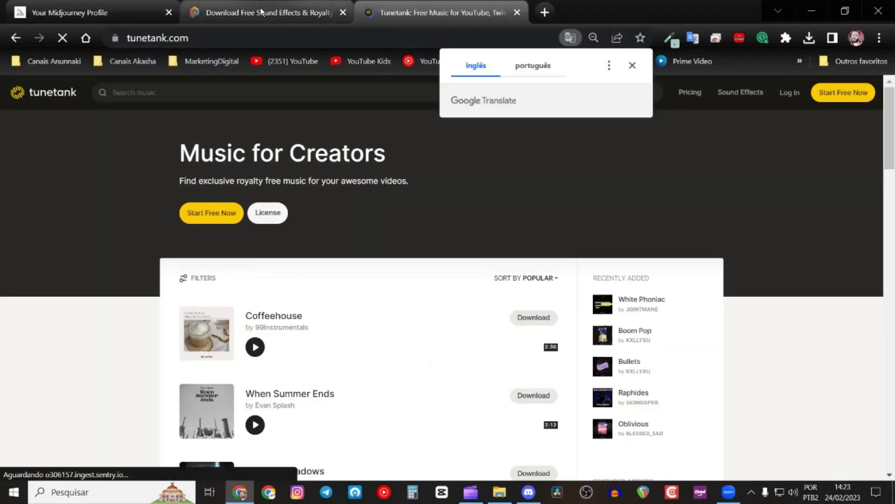
Step: Look over SoundsCrate's sound effect and royalty-free music categories and check the account's remaining free downloads for the day
{"action": "left_click", "coordinate": [254, 8]}
{"action": "scroll", "coordinate": [372, 283], "scroll_direction": "down", "scroll_amount": 5}
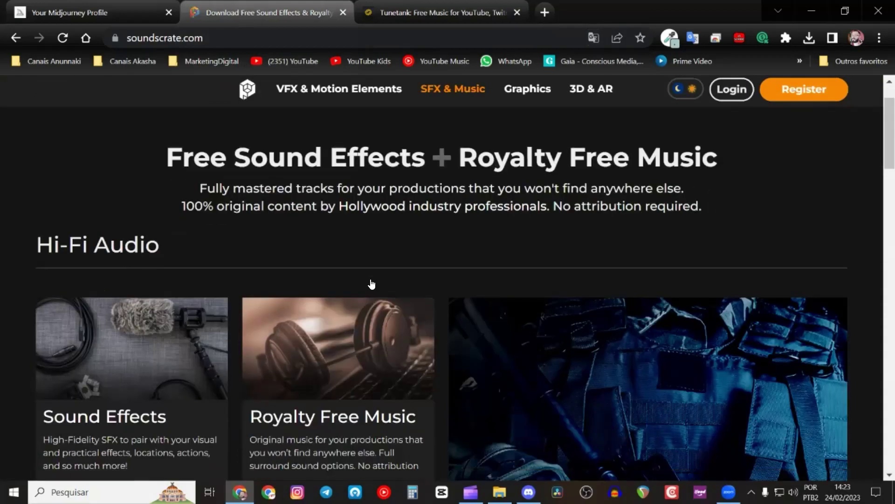
{"action": "scroll", "coordinate": [326, 228], "scroll_direction": "up", "scroll_amount": 5}
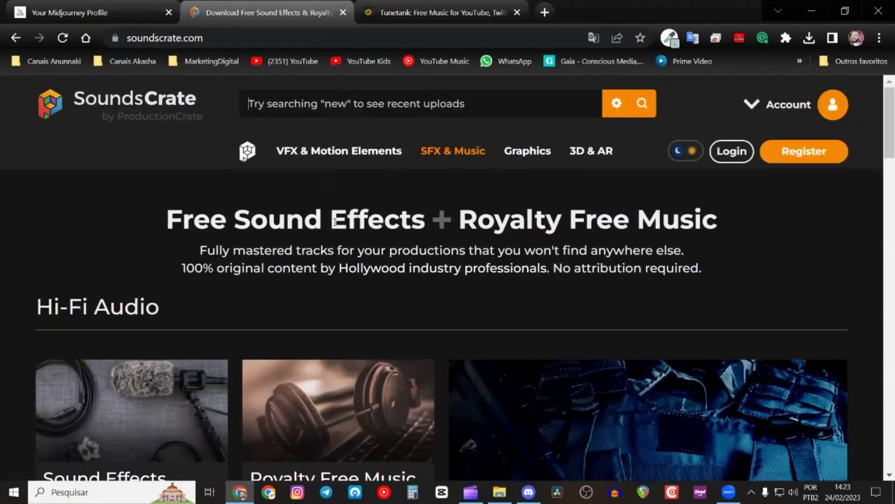
{"action": "scroll", "coordinate": [372, 204], "scroll_direction": "down", "scroll_amount": 3}
{"action": "scroll", "coordinate": [369, 206], "scroll_direction": "down", "scroll_amount": 15}
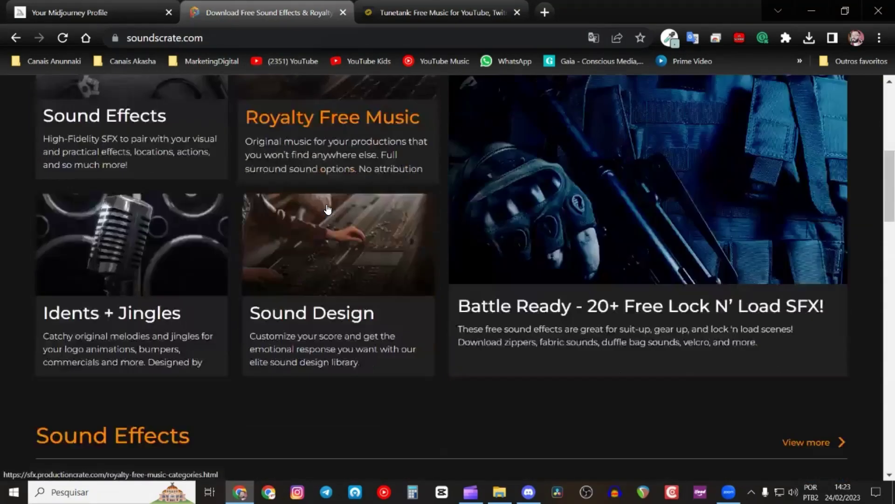
{"action": "scroll", "coordinate": [326, 208], "scroll_direction": "down", "scroll_amount": 1}
{"action": "scroll", "coordinate": [327, 207], "scroll_direction": "up", "scroll_amount": 17}
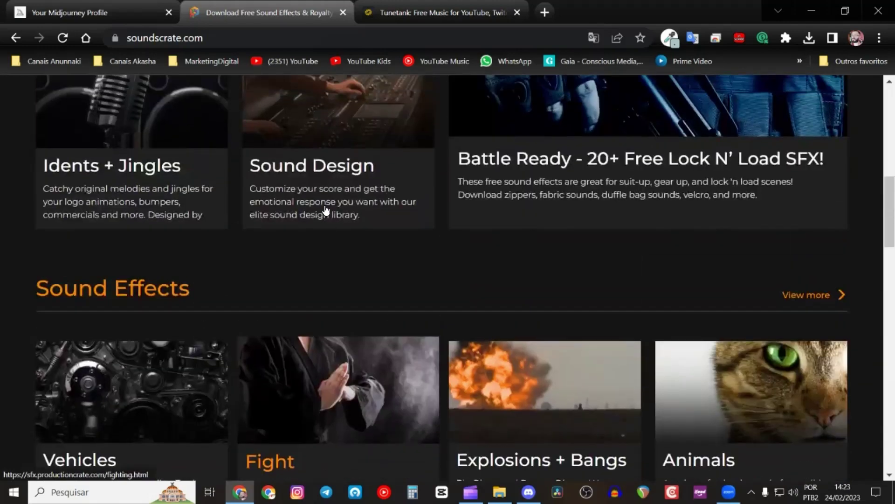
{"action": "mouse_move", "coordinate": [530, 141]}
{"action": "mouse_move", "coordinate": [817, 107]}
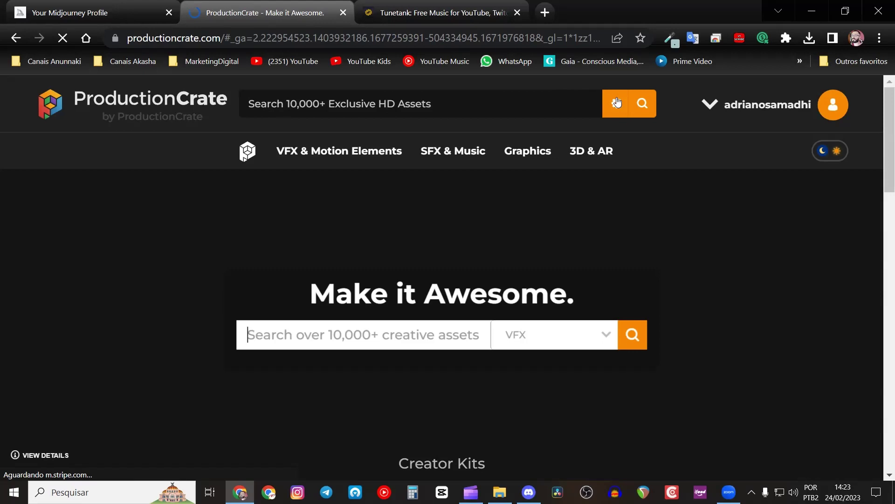
{"action": "mouse_move", "coordinate": [725, 107]}
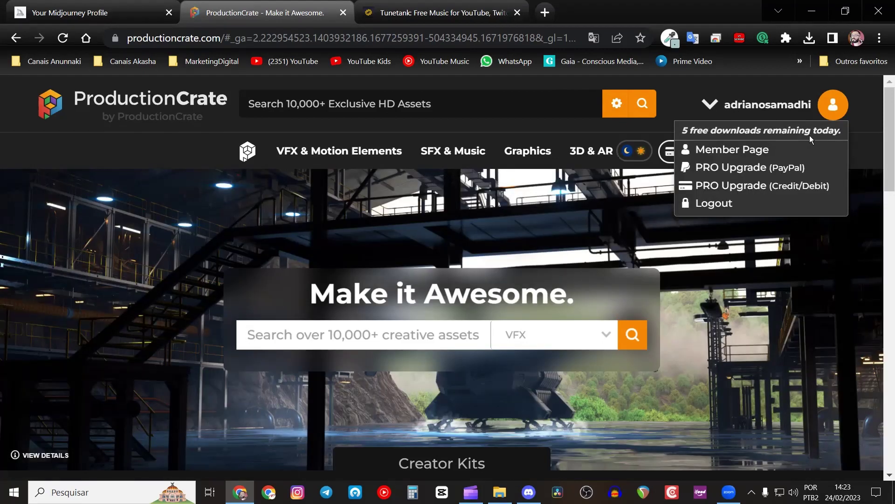
Step: Browse the popular royalty-free tracks listed on Tunetank
{"action": "left_click", "coordinate": [479, 15]}
{"action": "scroll", "coordinate": [407, 233], "scroll_direction": "down", "scroll_amount": 9}
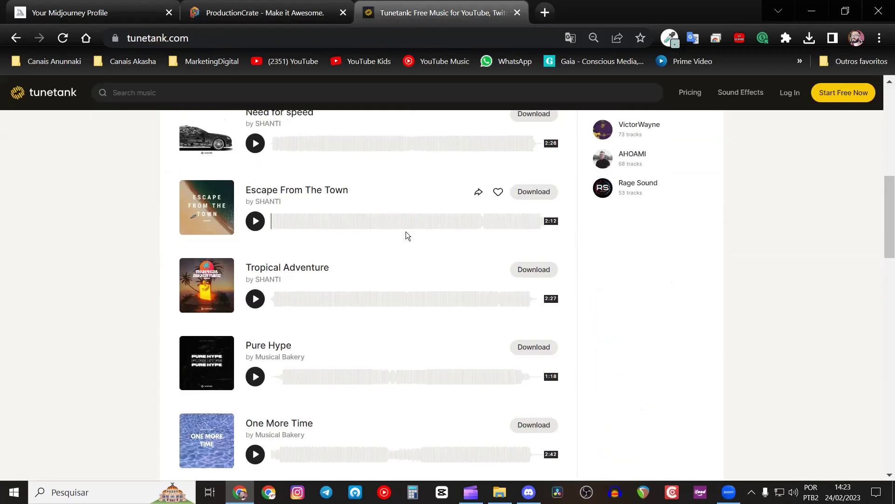
{"action": "scroll", "coordinate": [405, 231], "scroll_direction": "up", "scroll_amount": 6}
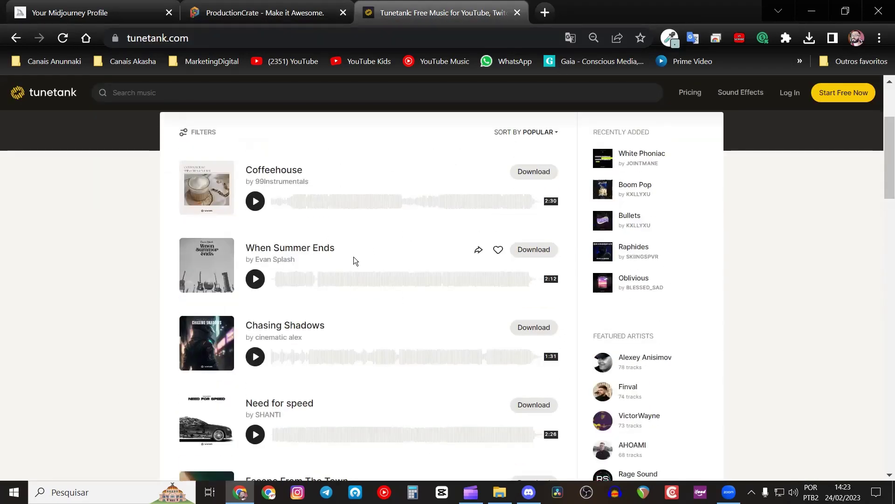
Step: Return to the ProductionCrate site and look over the Creator Kits on its home page
{"action": "left_click", "coordinate": [279, 13]}
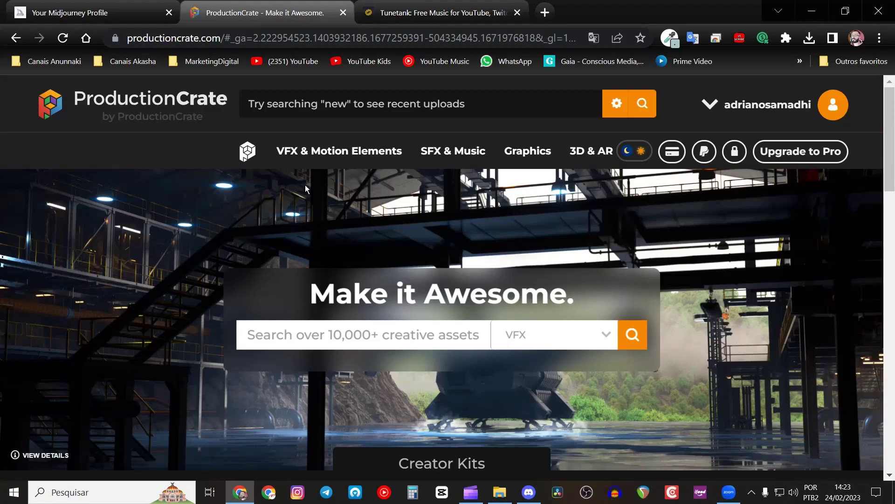
{"action": "scroll", "coordinate": [387, 274], "scroll_direction": "down", "scroll_amount": 5}
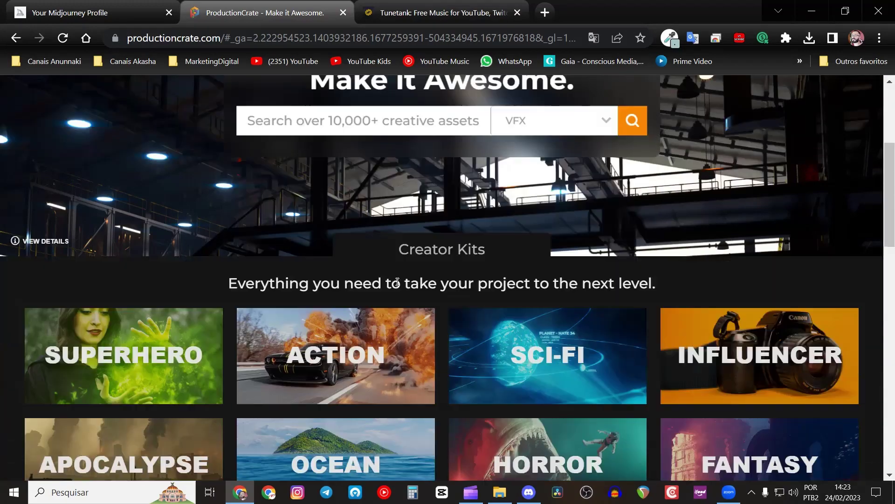
{"action": "scroll", "coordinate": [515, 298], "scroll_direction": "up", "scroll_amount": 5}
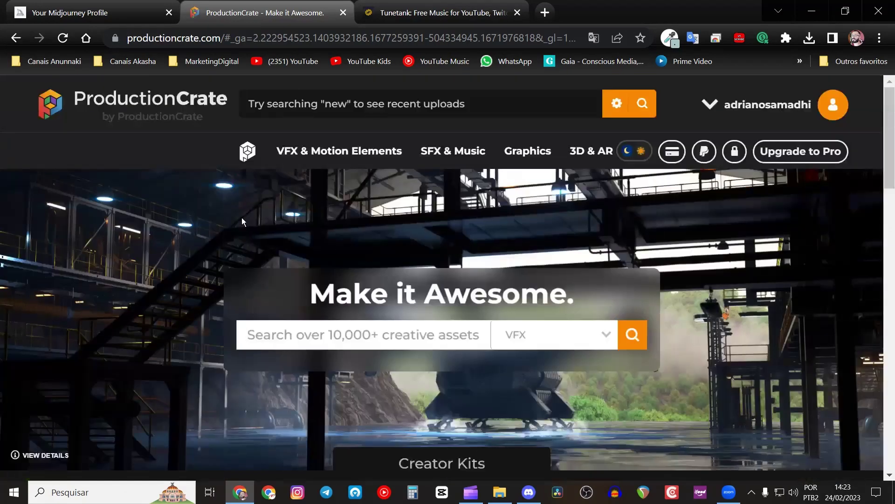
{"action": "left_click", "coordinate": [108, 108]}
{"action": "scroll", "coordinate": [369, 223], "scroll_direction": "down", "scroll_amount": 5}
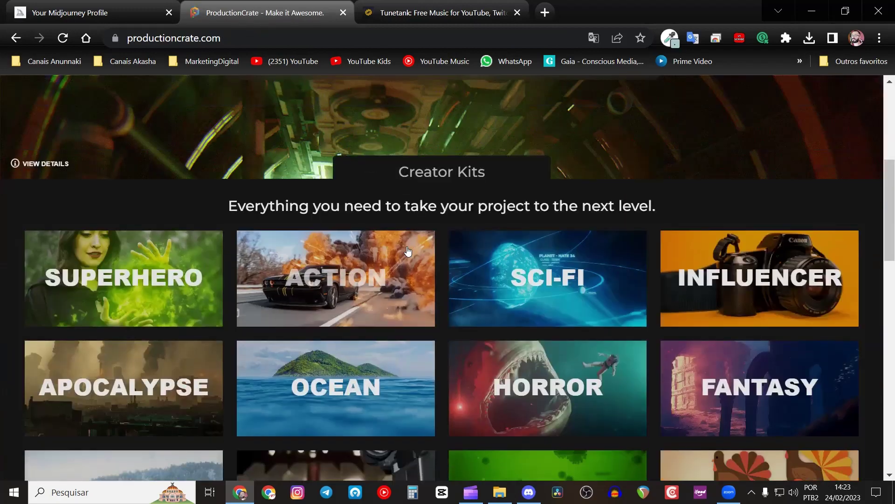
{"action": "scroll", "coordinate": [601, 321], "scroll_direction": "up", "scroll_amount": 5}
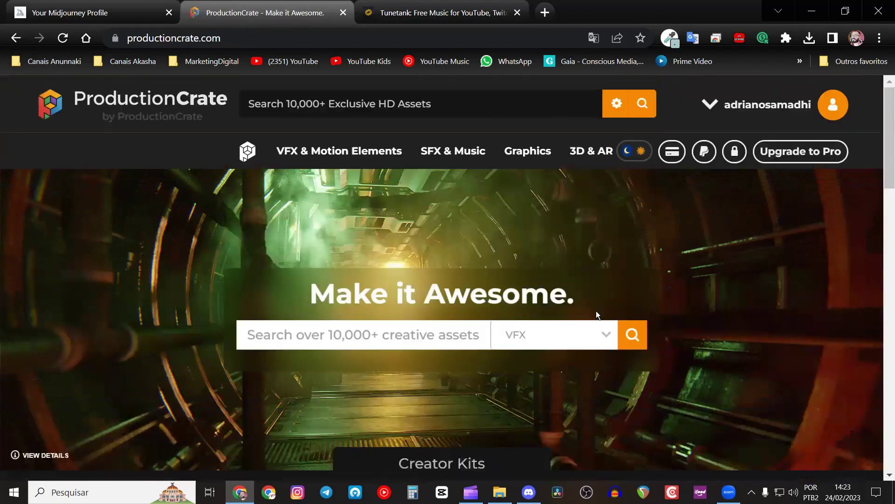
Step: Go to ProductionCrate's SFX & Music section and open its Royalty Free Music categories
{"action": "mouse_move", "coordinate": [464, 160]}
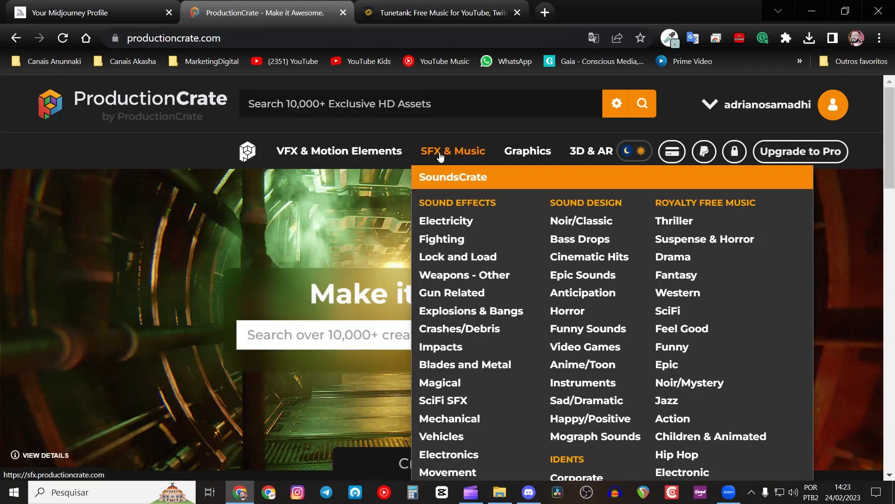
{"action": "left_click", "coordinate": [459, 154]}
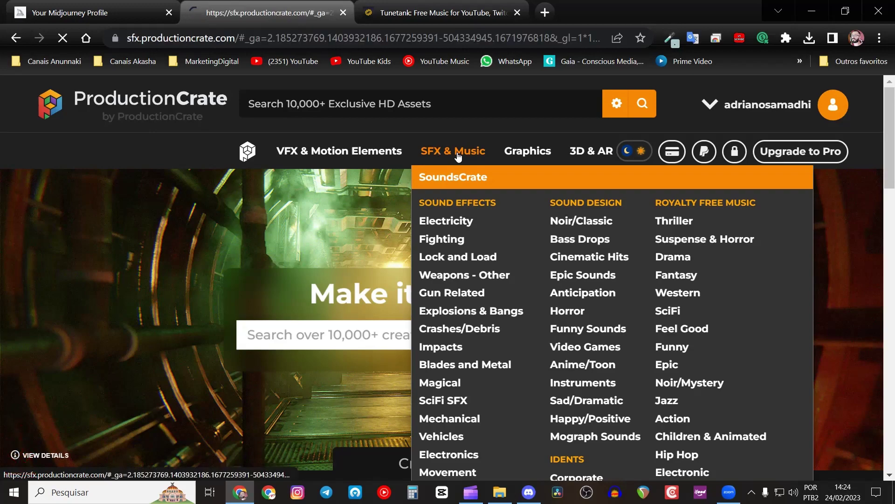
{"action": "scroll", "coordinate": [380, 249], "scroll_direction": "down", "scroll_amount": 3}
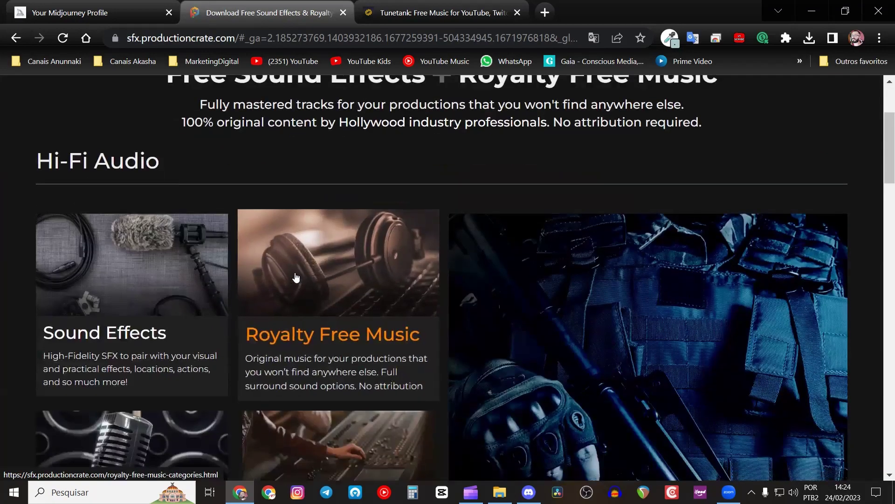
{"action": "left_click", "coordinate": [313, 275]}
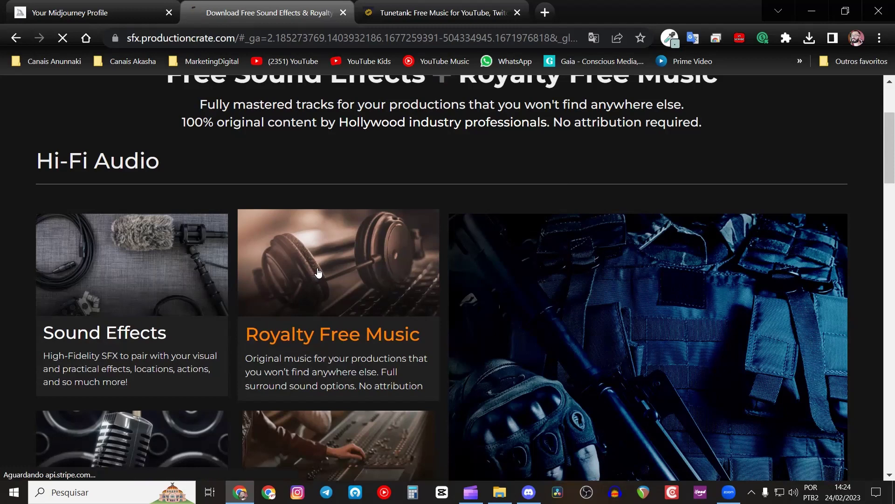
Step: Open the Suspense & Horror music category and turn off the preview of Pro content
{"action": "scroll", "coordinate": [154, 256], "scroll_direction": "down", "scroll_amount": 3}
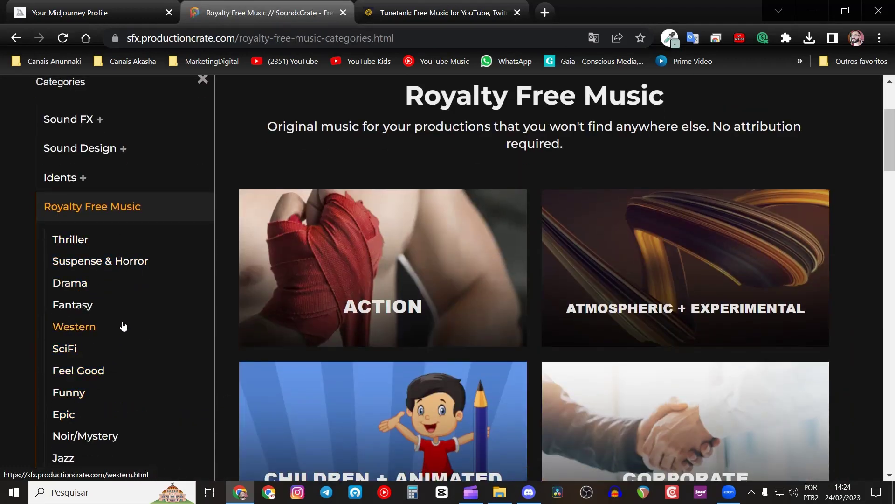
{"action": "scroll", "coordinate": [74, 334], "scroll_direction": "down", "scroll_amount": 1}
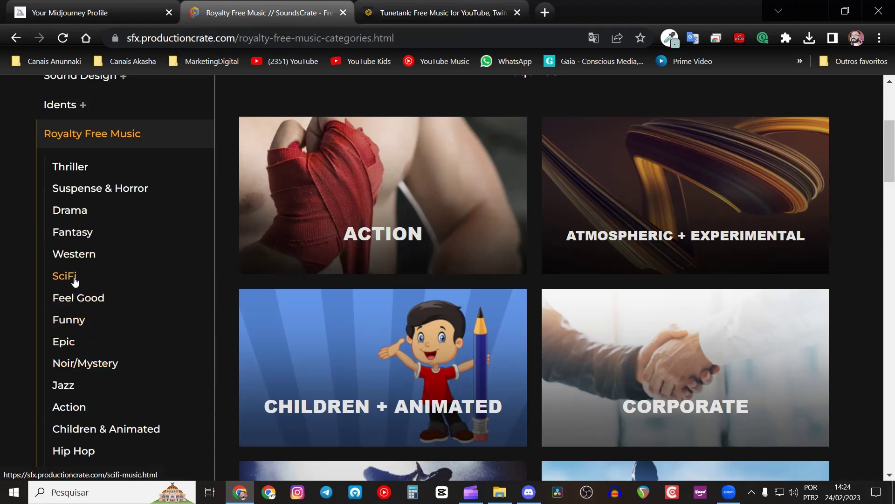
{"action": "scroll", "coordinate": [71, 245], "scroll_direction": "up", "scroll_amount": 2}
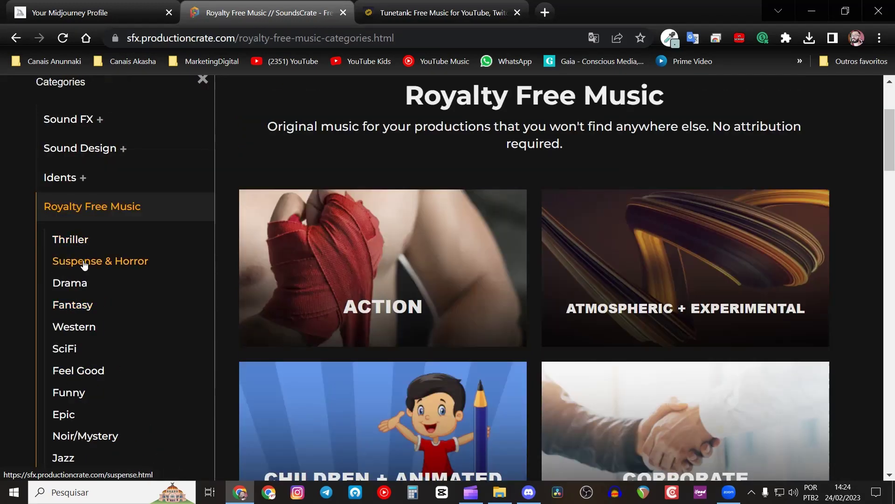
{"action": "left_click", "coordinate": [86, 264]}
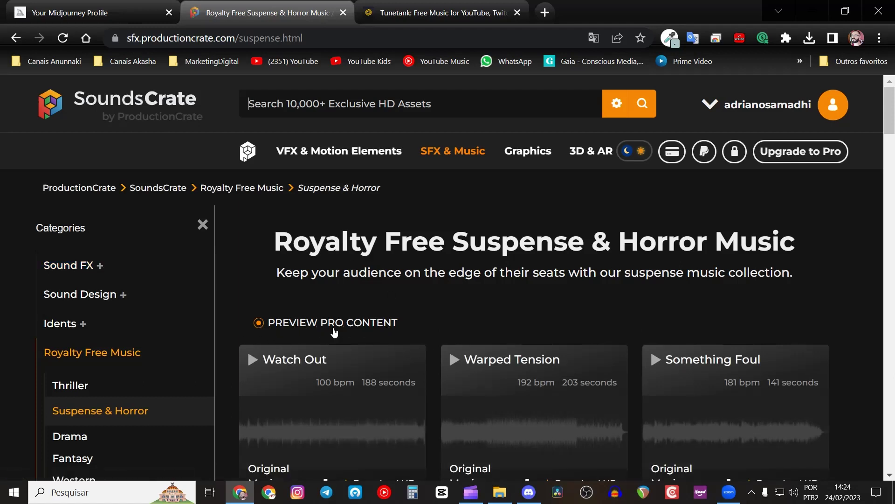
{"action": "left_click", "coordinate": [259, 323]}
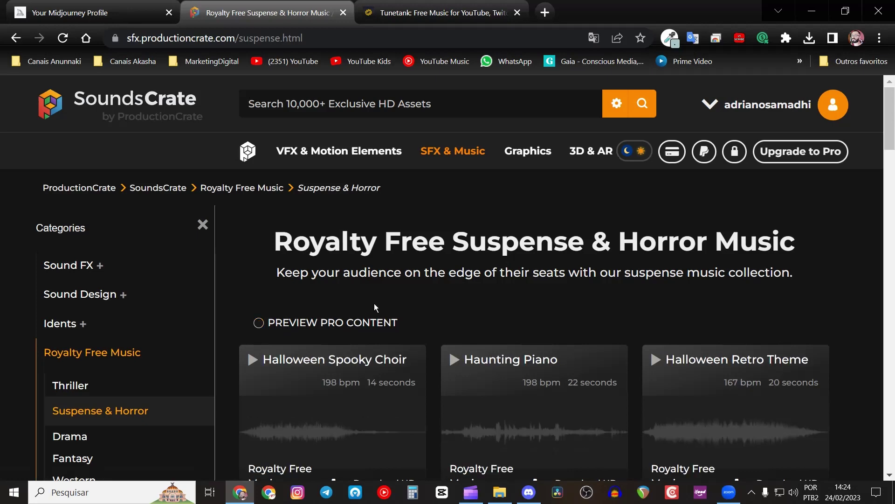
Step: Browse the free suspense and horror tracks and listen to different parts of Weeping Voices
{"action": "scroll", "coordinate": [357, 321], "scroll_direction": "down", "scroll_amount": 2}
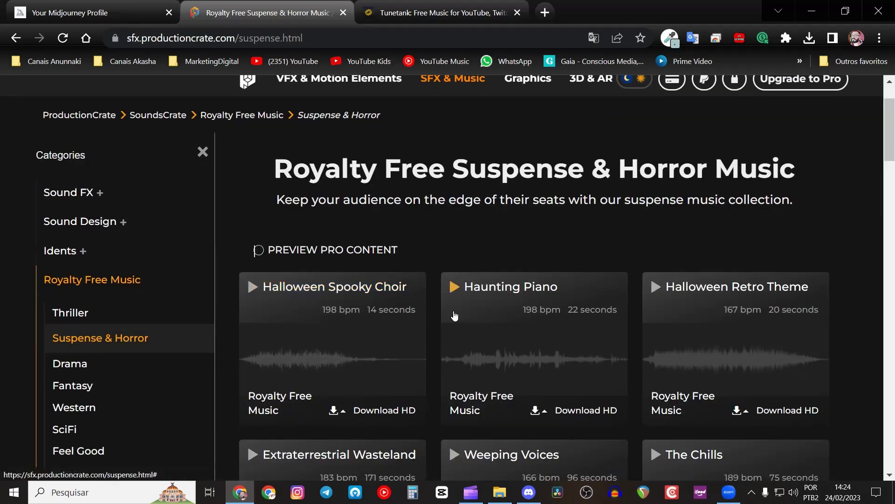
{"action": "scroll", "coordinate": [458, 314], "scroll_direction": "down", "scroll_amount": 2}
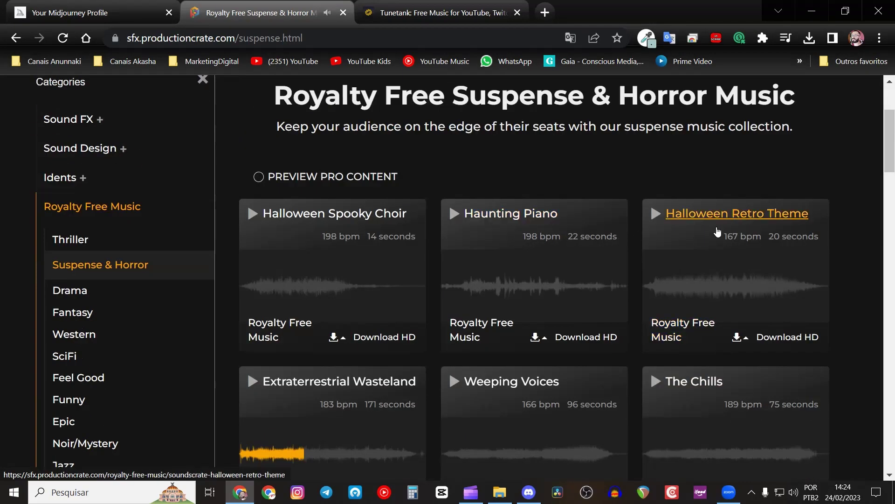
{"action": "scroll", "coordinate": [700, 364], "scroll_direction": "down", "scroll_amount": 5}
{"action": "scroll", "coordinate": [683, 375], "scroll_direction": "down", "scroll_amount": 2}
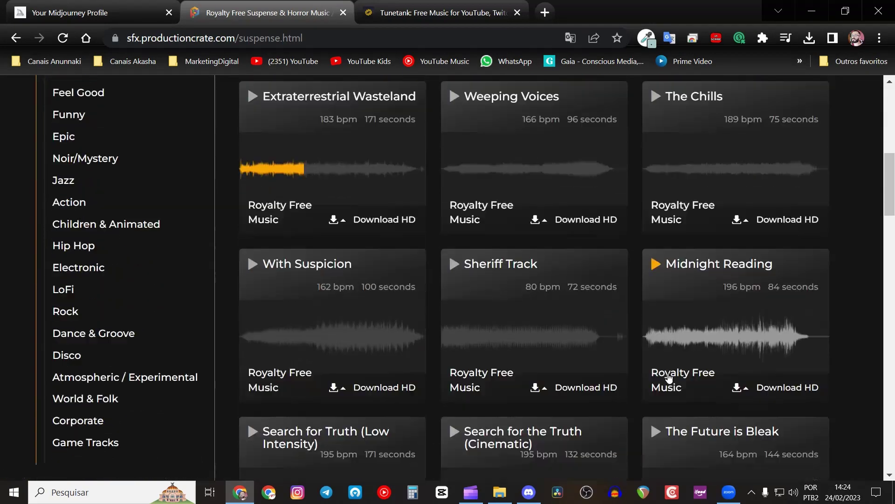
{"action": "scroll", "coordinate": [656, 371], "scroll_direction": "down", "scroll_amount": 2}
{"action": "scroll", "coordinate": [587, 352], "scroll_direction": "up", "scroll_amount": 2}
{"action": "scroll", "coordinate": [535, 341], "scroll_direction": "up", "scroll_amount": 2}
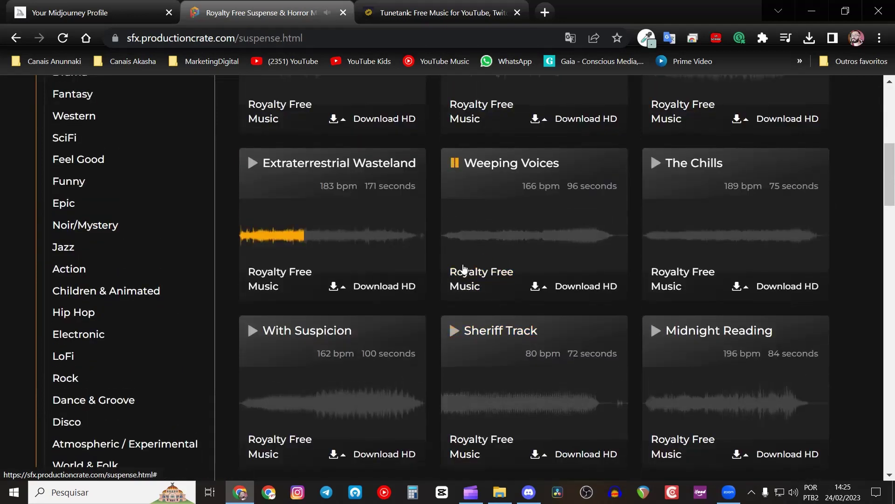
{"action": "left_click", "coordinate": [487, 236]}
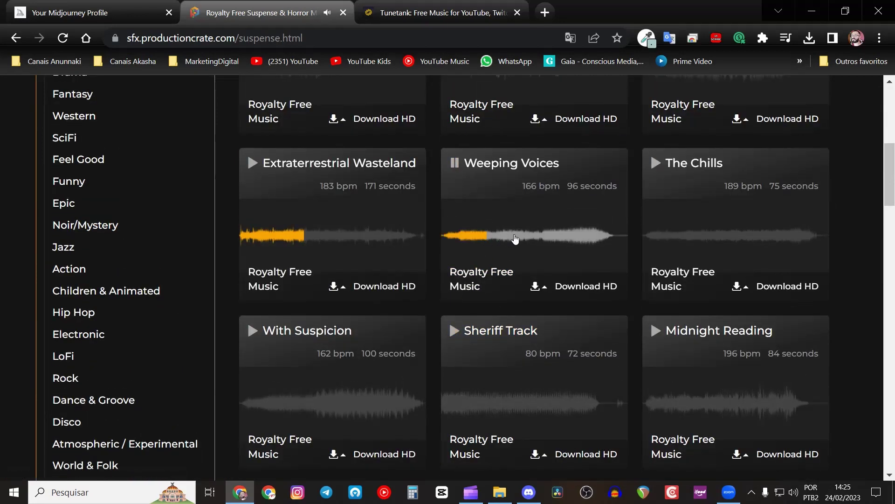
{"action": "left_click", "coordinate": [558, 236]}
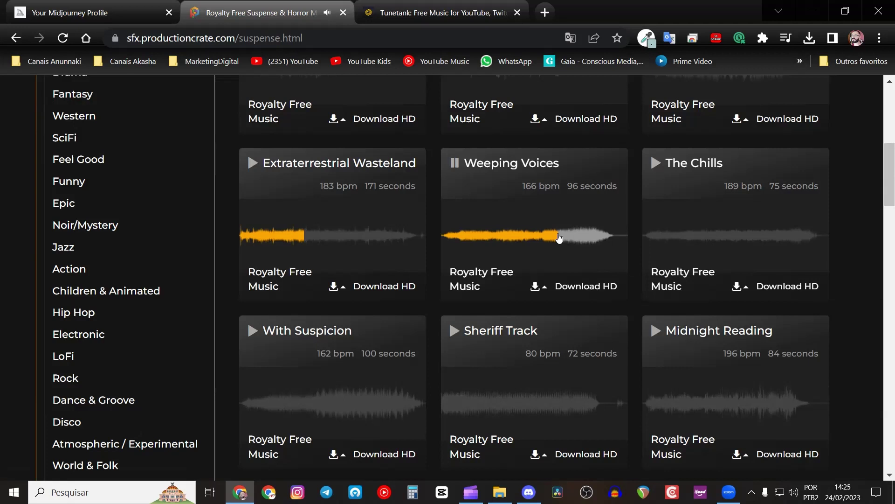
Step: Listen to different parts of The Chills, stop it, and show its download format choices
{"action": "left_click", "coordinate": [655, 163]}
{"action": "left_click", "coordinate": [698, 238]}
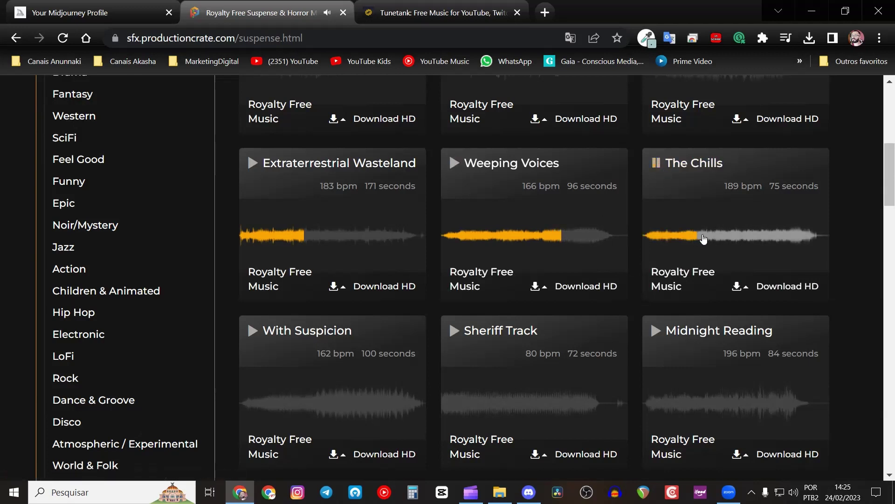
{"action": "left_click", "coordinate": [756, 237]}
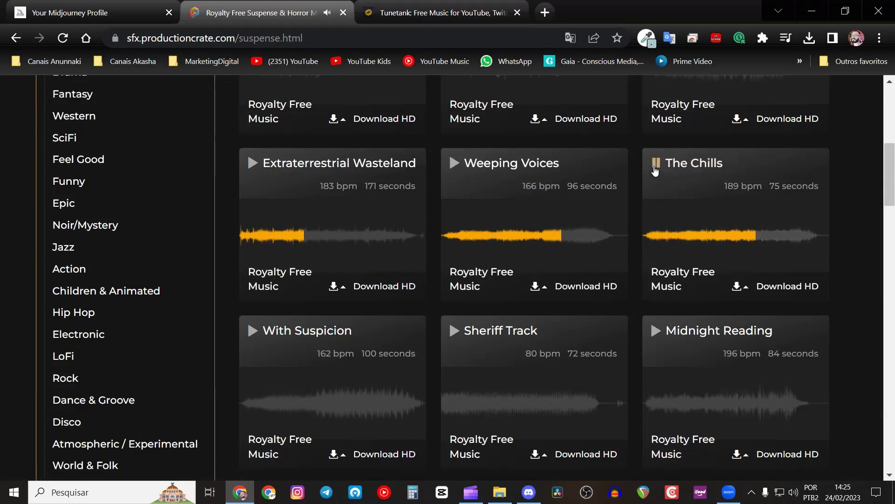
{"action": "left_click", "coordinate": [746, 288]}
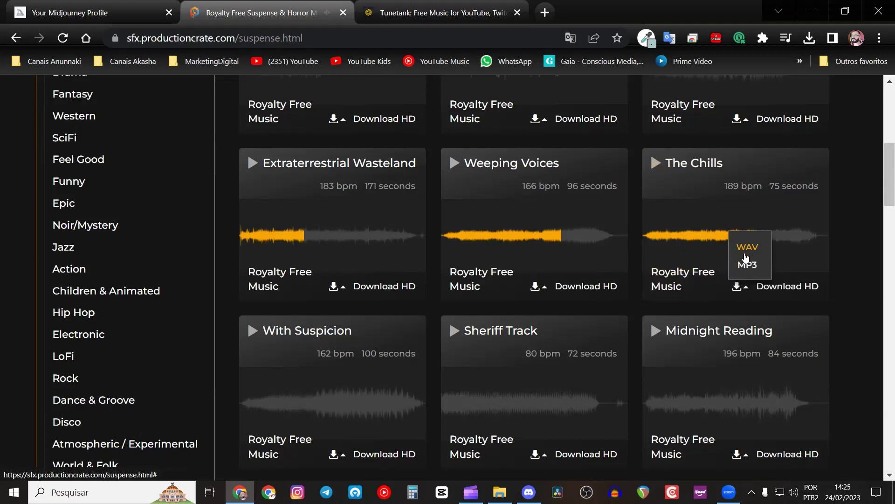
Step: Switch to the SciFi royalty-free music category and turn off the preview of Pro content
{"action": "scroll", "coordinate": [671, 285], "scroll_direction": "up", "scroll_amount": 8}
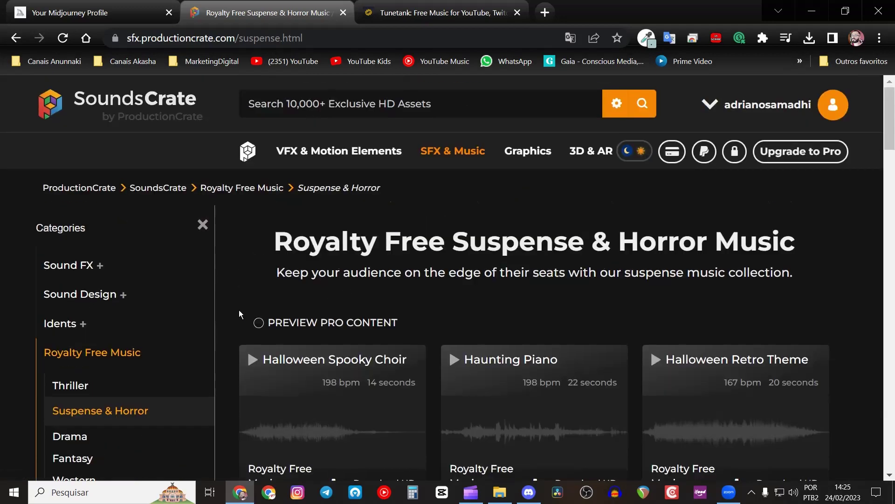
{"action": "scroll", "coordinate": [239, 310], "scroll_direction": "down", "scroll_amount": 5}
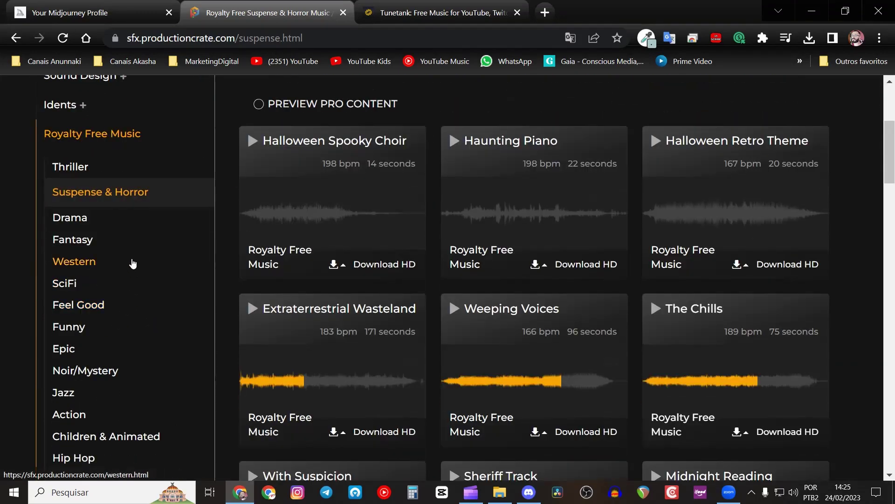
{"action": "scroll", "coordinate": [133, 263], "scroll_direction": "up", "scroll_amount": 3}
{"action": "scroll", "coordinate": [76, 248], "scroll_direction": "down", "scroll_amount": 3}
{"action": "left_click", "coordinate": [68, 284]}
{"action": "scroll", "coordinate": [549, 298], "scroll_direction": "down", "scroll_amount": 3}
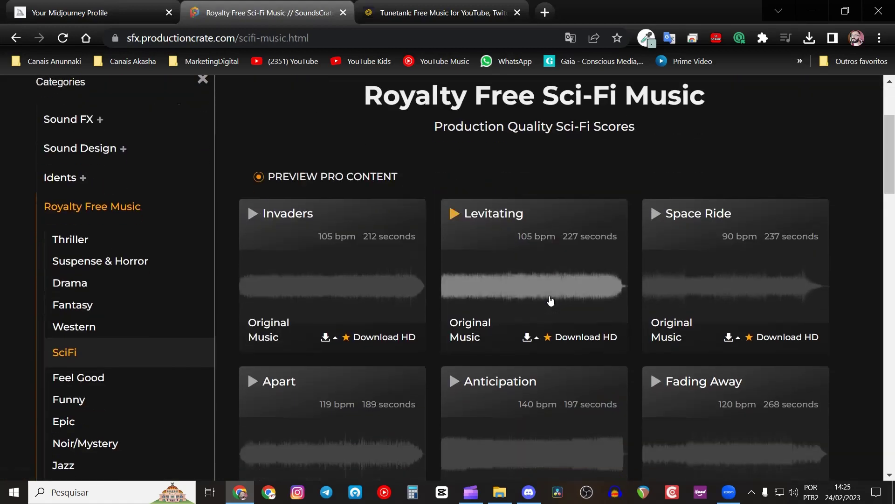
{"action": "scroll", "coordinate": [396, 316], "scroll_direction": "down", "scroll_amount": 2}
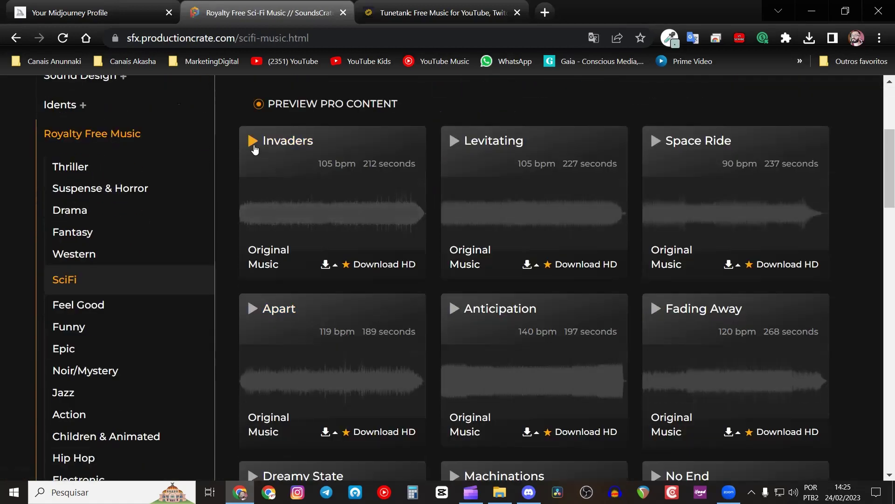
{"action": "left_click", "coordinate": [259, 104]}
Step: Listen to parts of the free sci-fi tracks Be With Me and Come Back
{"action": "left_click", "coordinate": [253, 140]}
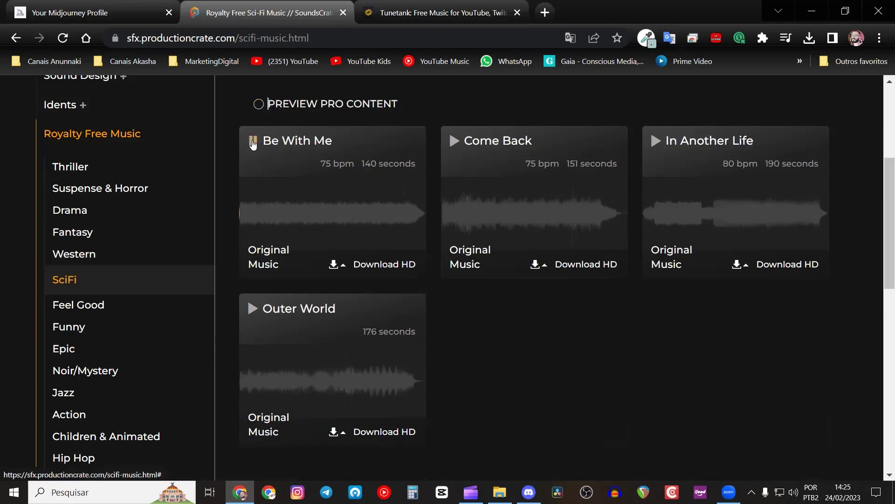
{"action": "left_click", "coordinate": [295, 215]}
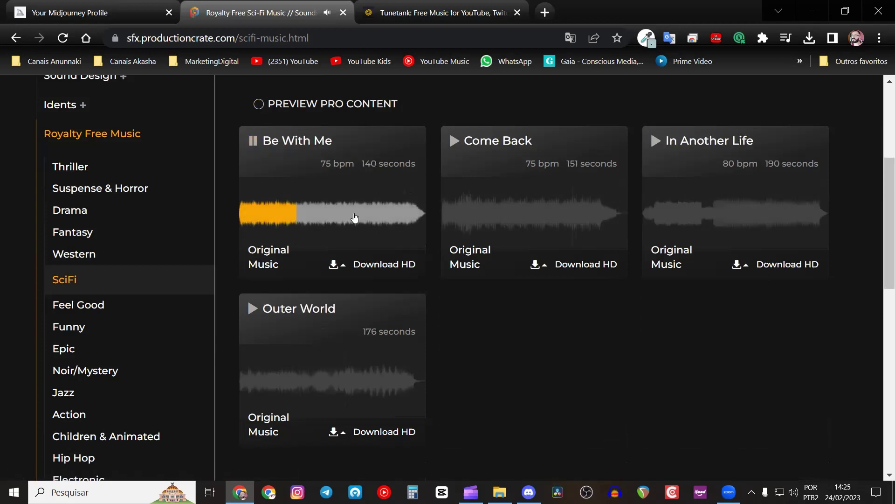
{"action": "left_click", "coordinate": [453, 141]}
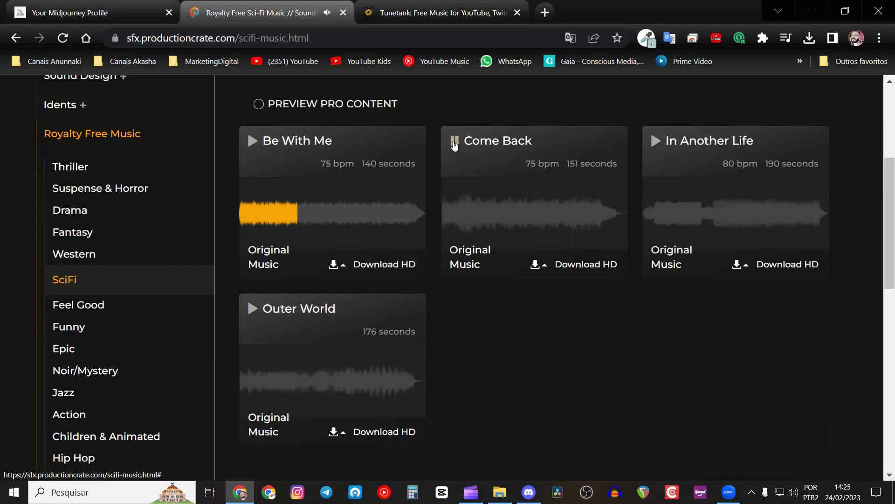
{"action": "left_click", "coordinate": [462, 213]}
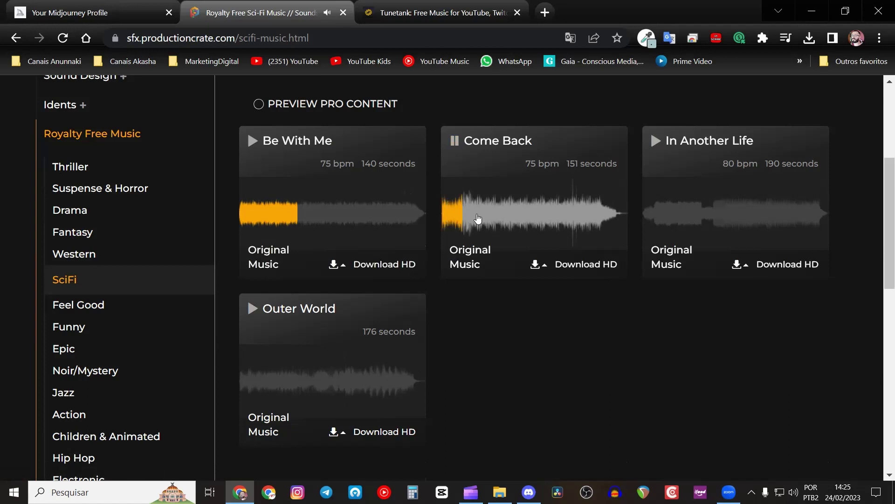
{"action": "left_click", "coordinate": [493, 219]}
{"action": "left_click", "coordinate": [443, 154]}
Step: Open the Epic royalty-free music category and preview the tracks To Victory and Face It
{"action": "left_click", "coordinate": [65, 349]}
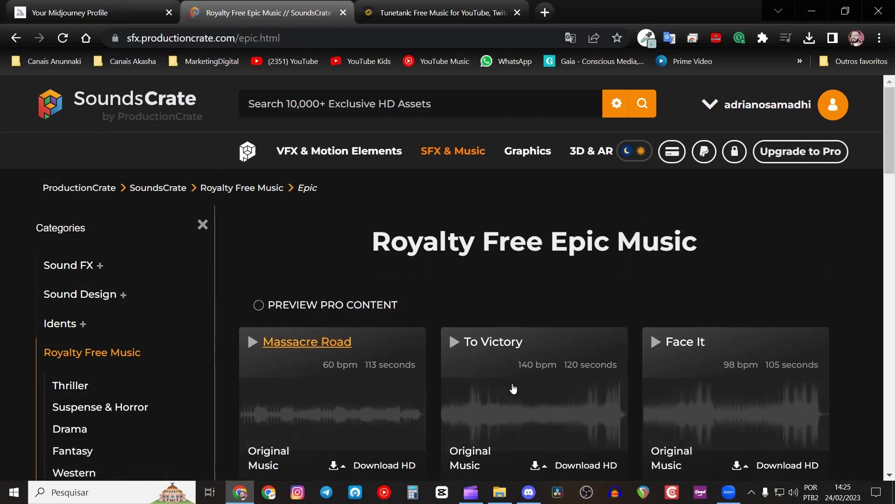
{"action": "left_click", "coordinate": [455, 342]}
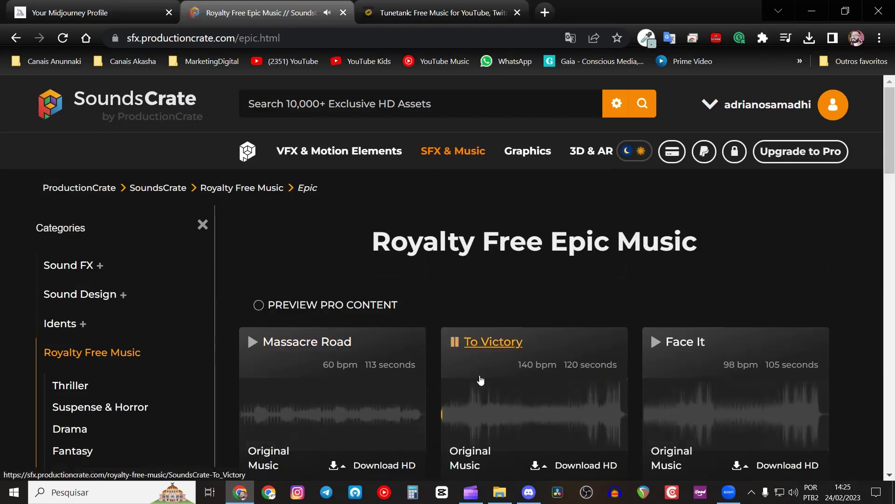
{"action": "left_click", "coordinate": [472, 414]}
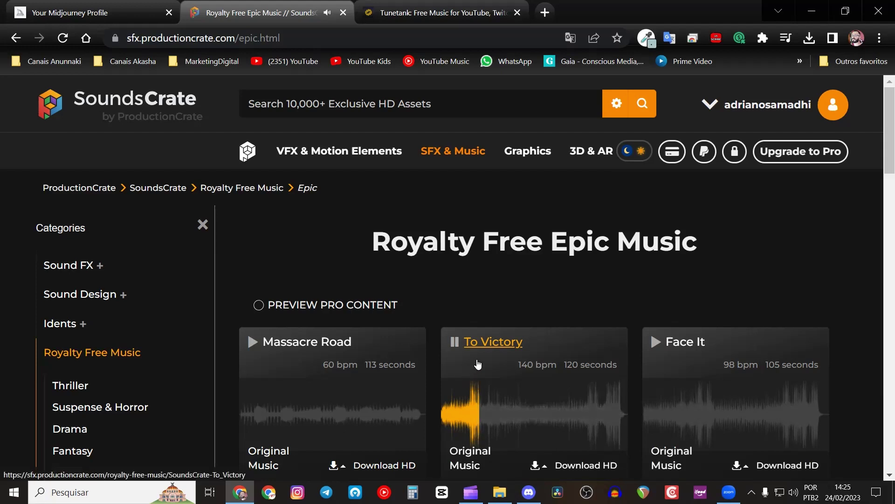
{"action": "left_click", "coordinate": [656, 341]}
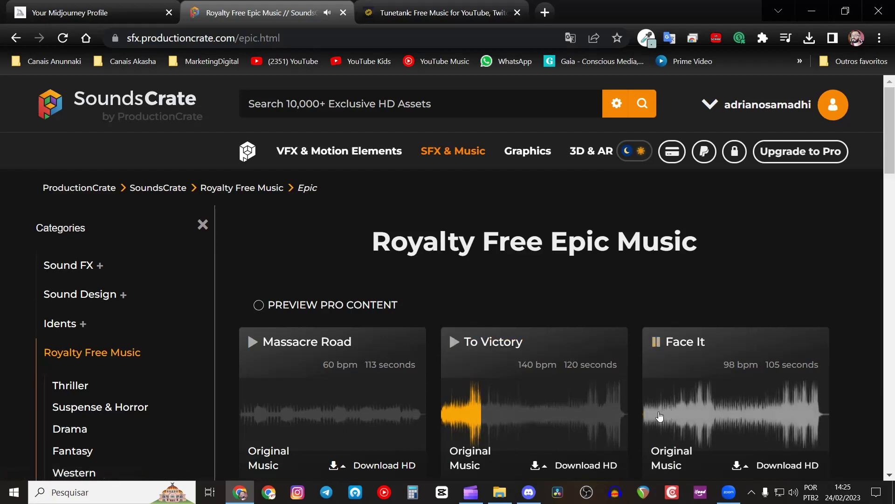
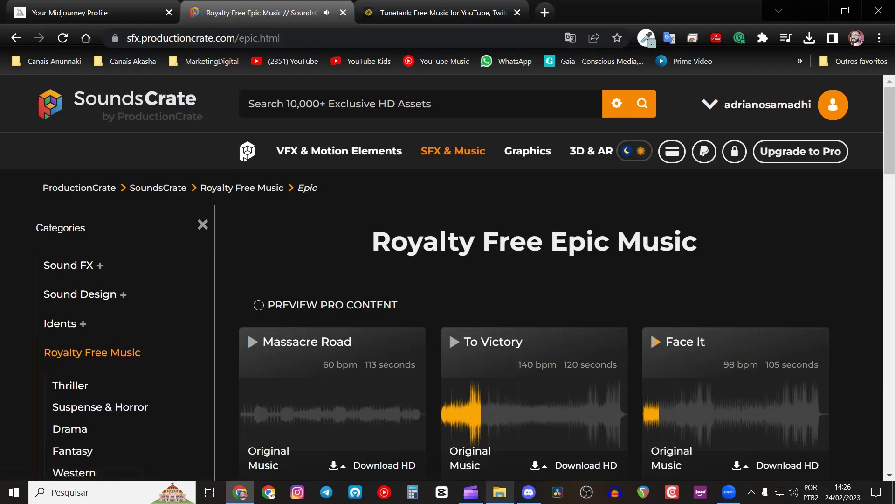
Step: Browse the saved SoundsCrate tracks in the Projetos de videos music folder, select SoundsCrate-Massacre_Road, and restore the folder window to a smaller size
{"action": "left_click", "coordinate": [500, 492]}
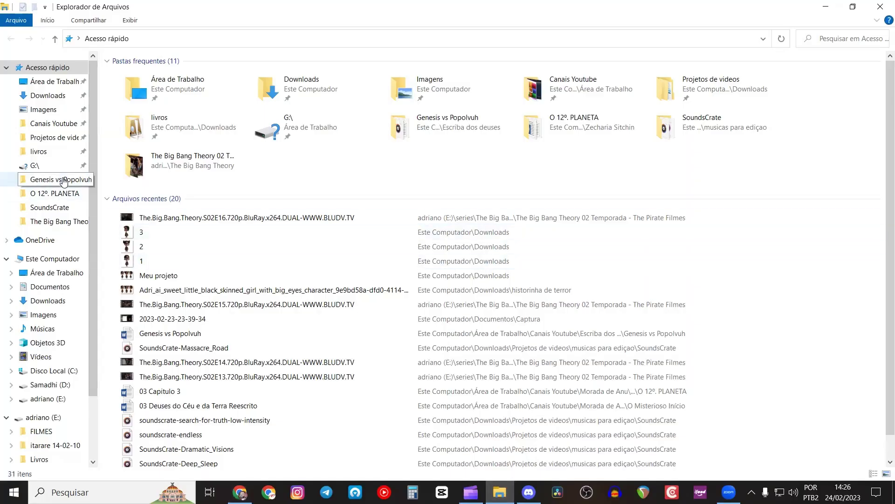
{"action": "left_click", "coordinate": [56, 137]}
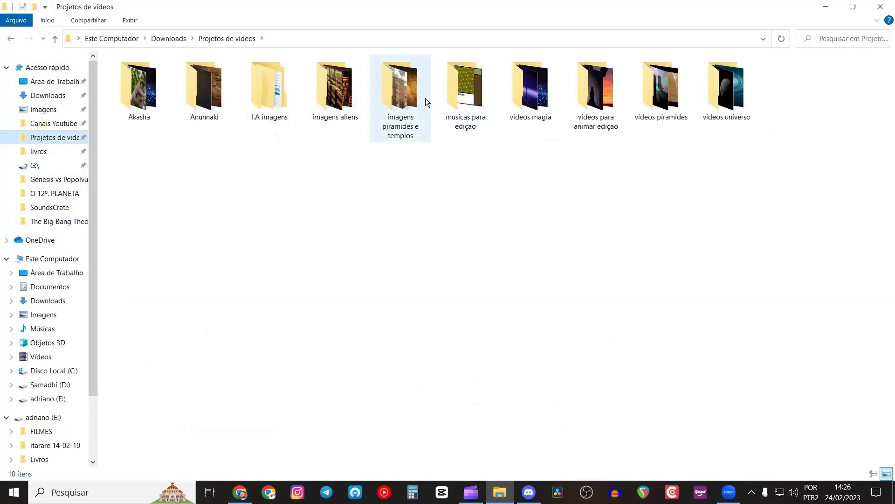
{"action": "double_click", "coordinate": [447, 93]}
{"action": "double_click", "coordinate": [147, 139]}
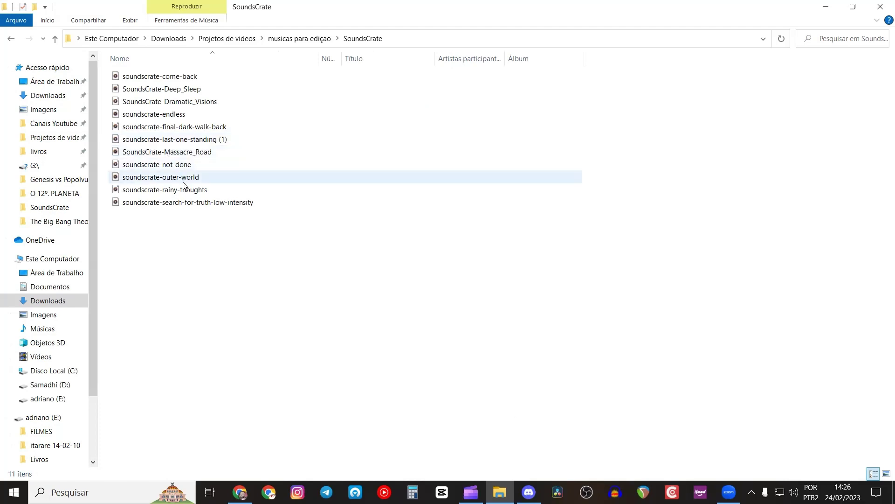
{"action": "left_click", "coordinate": [192, 154]}
{"action": "double_click", "coordinate": [717, 10]}
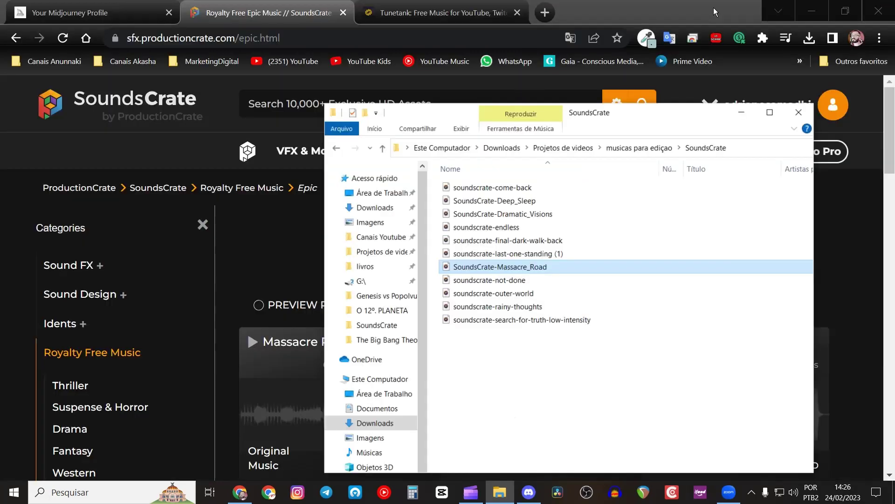
Step: Close the SoundsCrate, Tunetank and Midjourney browser tabs
{"action": "left_click", "coordinate": [343, 12]}
{"action": "left_click", "coordinate": [343, 12]}
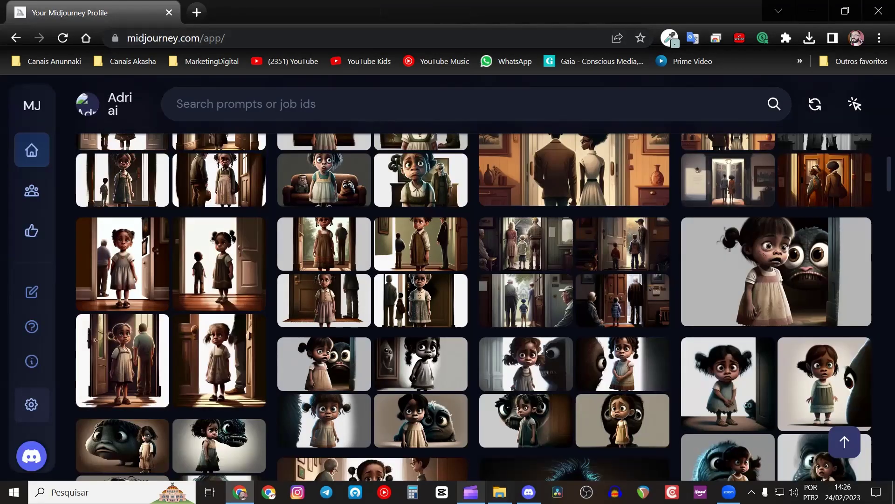
{"action": "left_click", "coordinate": [169, 12]}
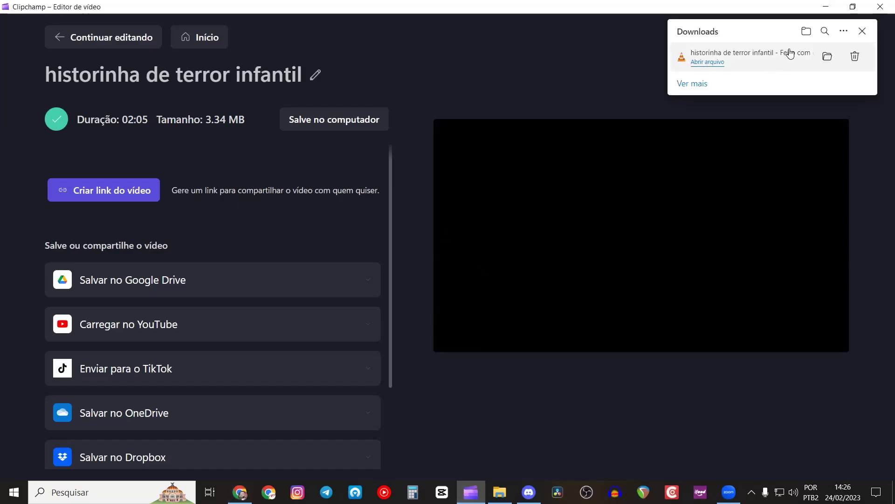
Step: Show the exported narration video in the Downloads folder and switch to CapCut to create a new project
{"action": "left_click", "coordinate": [442, 492]}
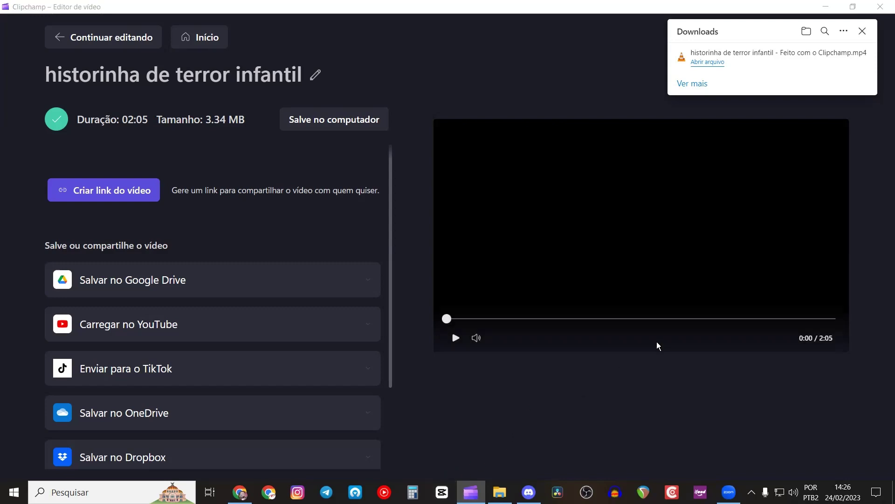
{"action": "left_click", "coordinate": [807, 31]}
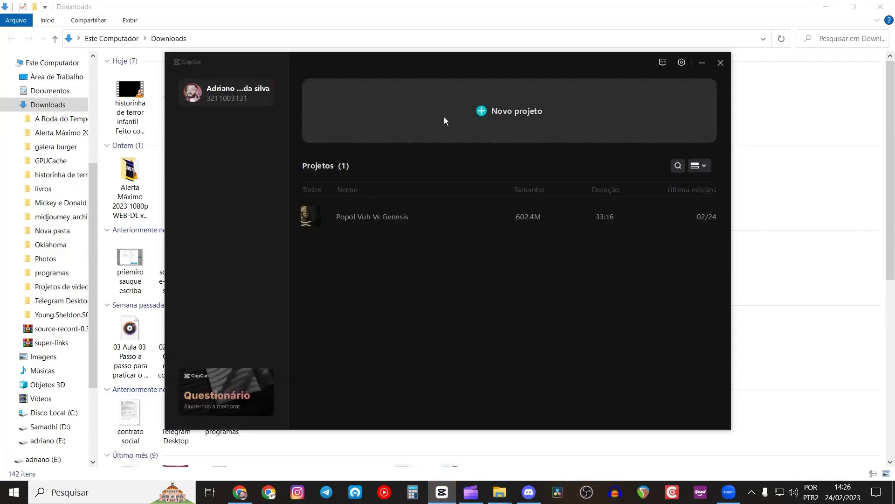
{"action": "left_click", "coordinate": [444, 117]}
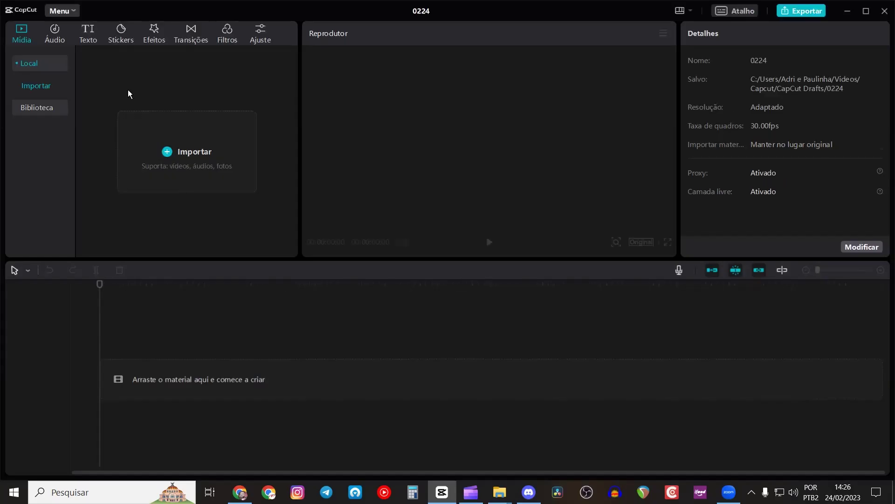
Step: Import the historinha de terror infantil narration video from Downloads into the project and place it at the start of the timeline
{"action": "right_click", "coordinate": [500, 492]}
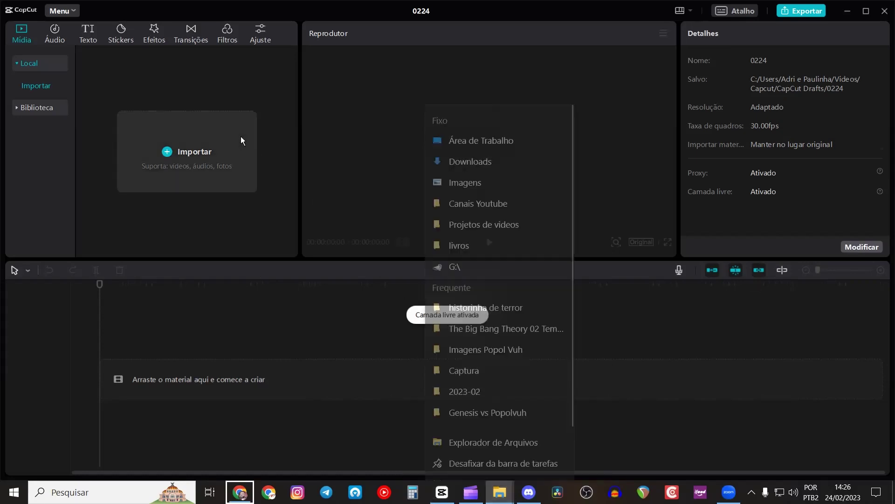
{"action": "left_click", "coordinate": [507, 435]}
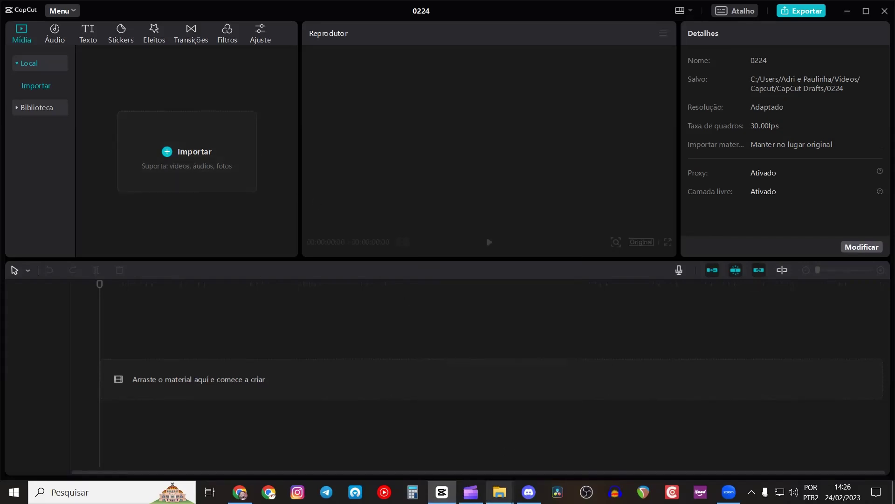
{"action": "mouse_move", "coordinate": [499, 492]}
{"action": "left_click", "coordinate": [544, 434]}
{"action": "left_click", "coordinate": [148, 105]}
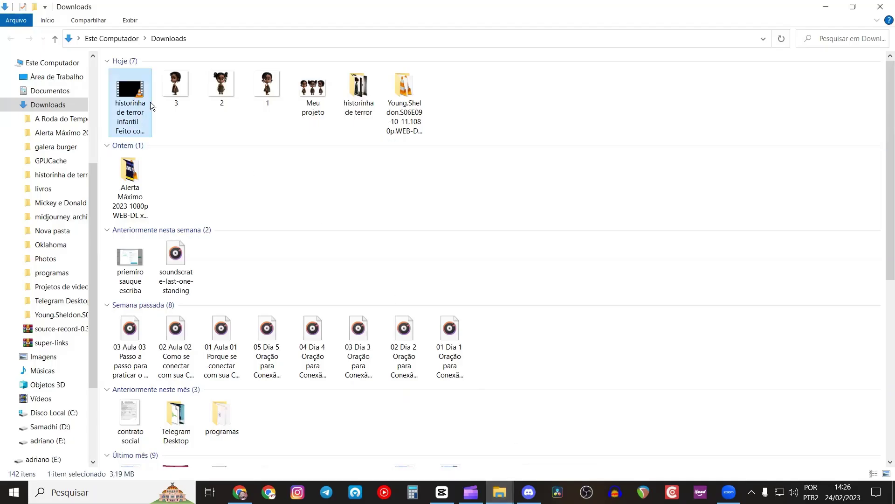
{"action": "left_click_drag", "start_coordinate": [150, 102], "coordinate": [216, 183]}
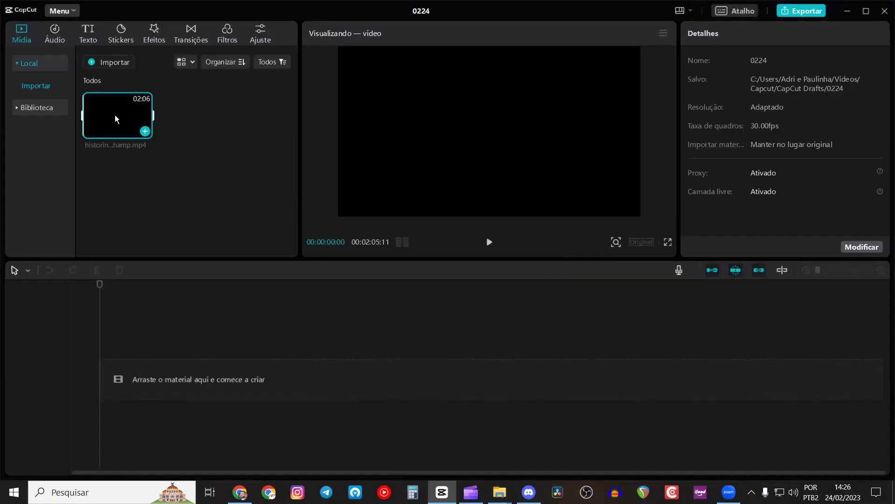
{"action": "left_click_drag", "start_coordinate": [99, 114], "coordinate": [123, 383]}
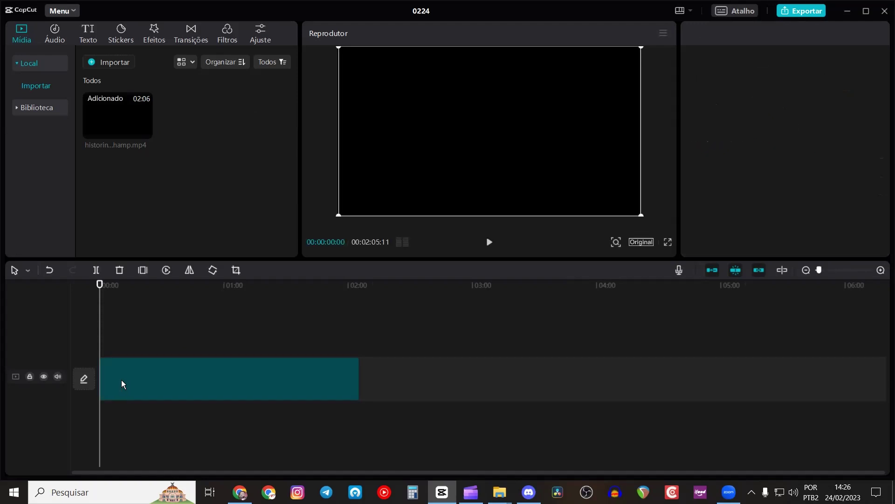
Step: Separate the audio from the narration clip and delete its black video part from the timeline
{"action": "right_click", "coordinate": [149, 387]}
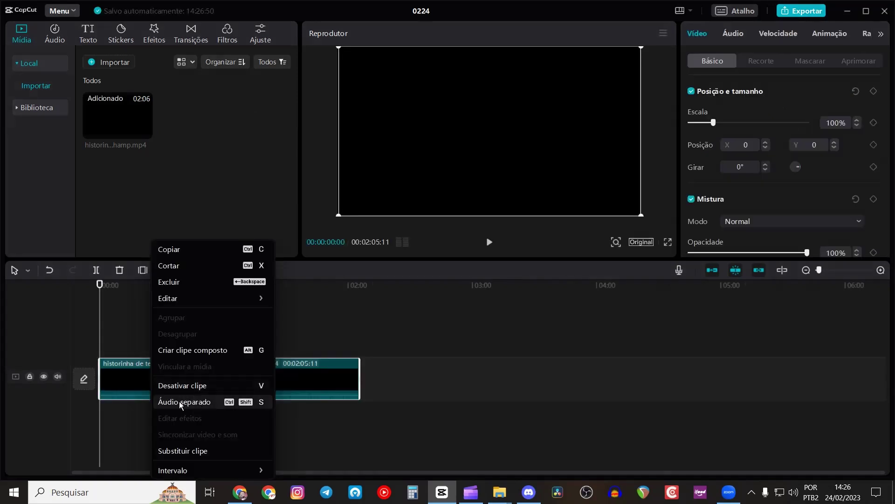
{"action": "left_click", "coordinate": [112, 373]}
{"action": "right_click", "coordinate": [126, 377]}
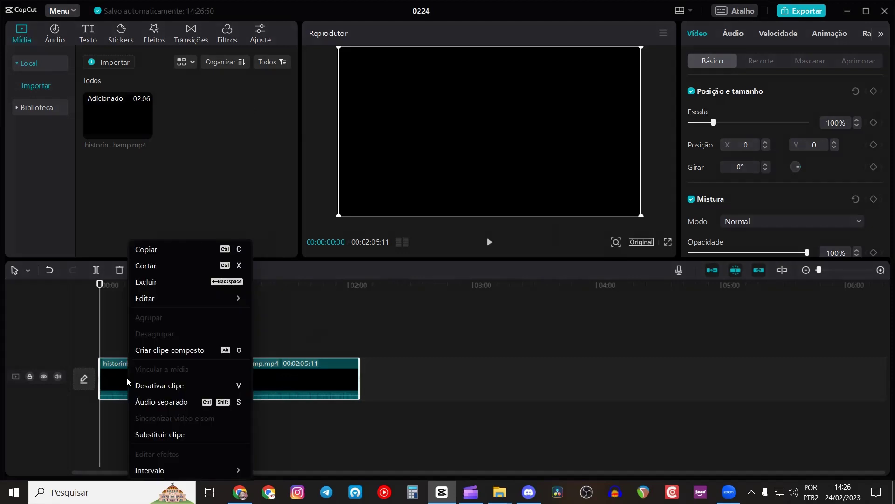
{"action": "left_click", "coordinate": [182, 402]}
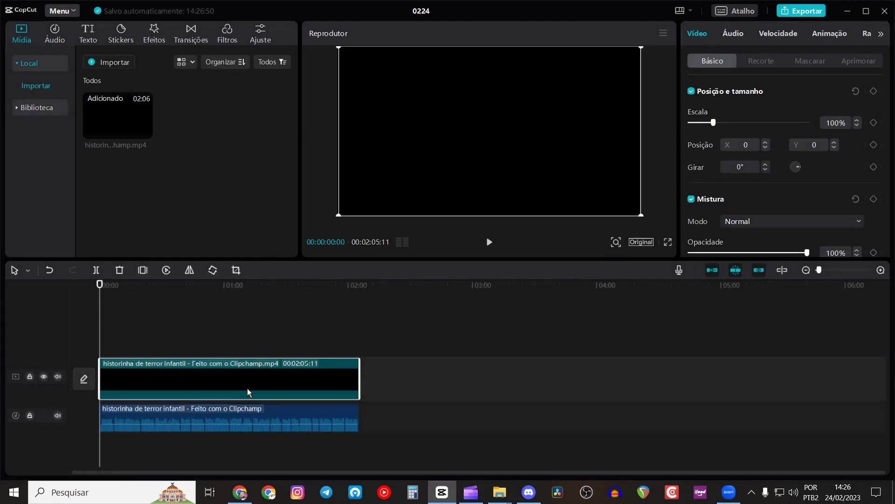
{"action": "key", "text": "Delete"}
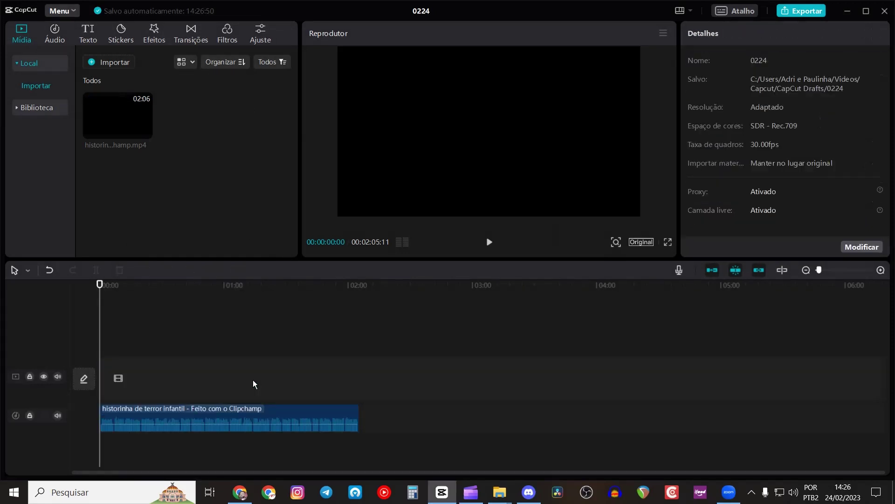
Step: Listen to the opening of the narration in an enlarged timeline and stop at about 6 seconds
{"action": "left_click", "coordinate": [880, 270]}
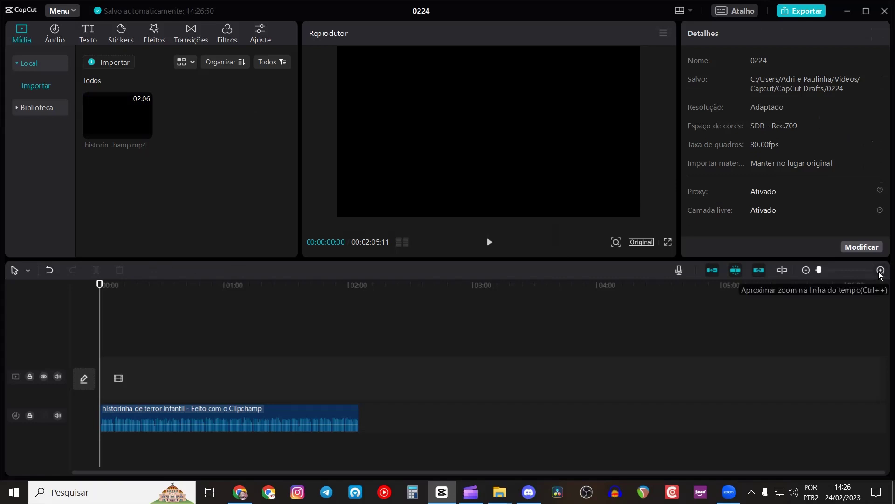
{"action": "left_click", "coordinate": [880, 270]}
{"action": "left_click", "coordinate": [880, 270]}
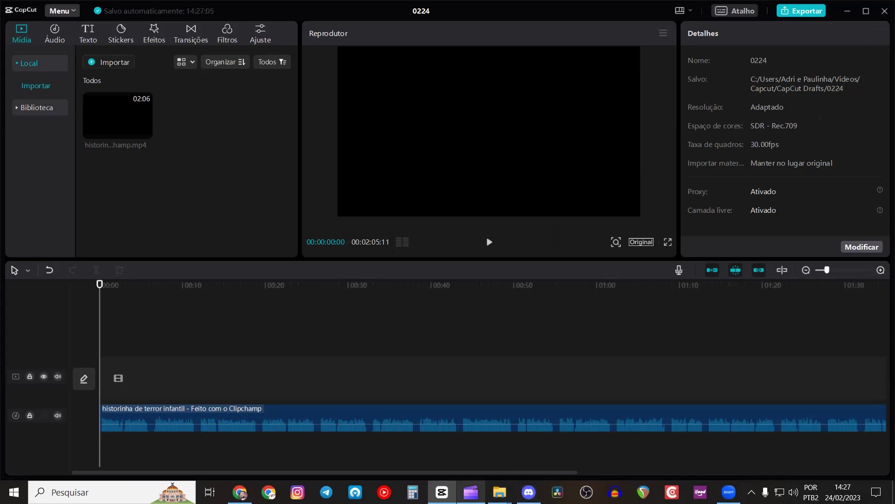
{"action": "left_click", "coordinate": [489, 242]}
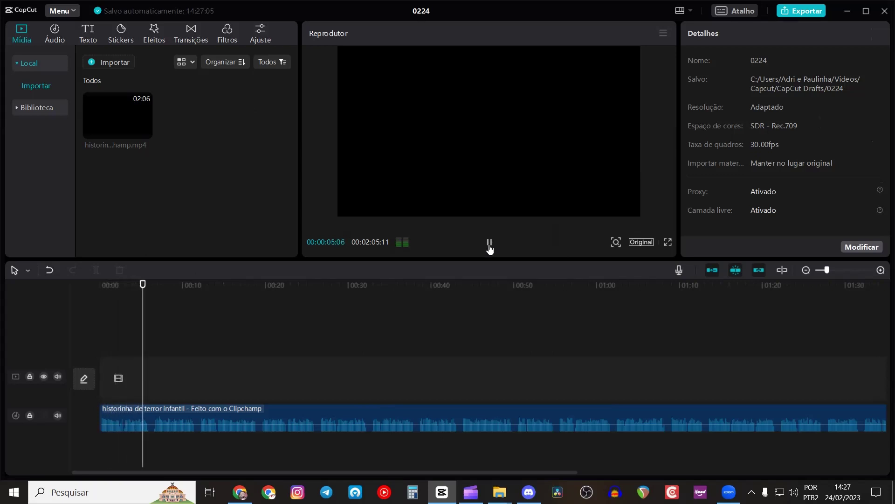
{"action": "left_click", "coordinate": [489, 242]}
Step: Add the front-facing hallway picture of the girl from the historinha de terror folder to the timeline start, extended to about 7 seconds
{"action": "mouse_move", "coordinate": [499, 492]}
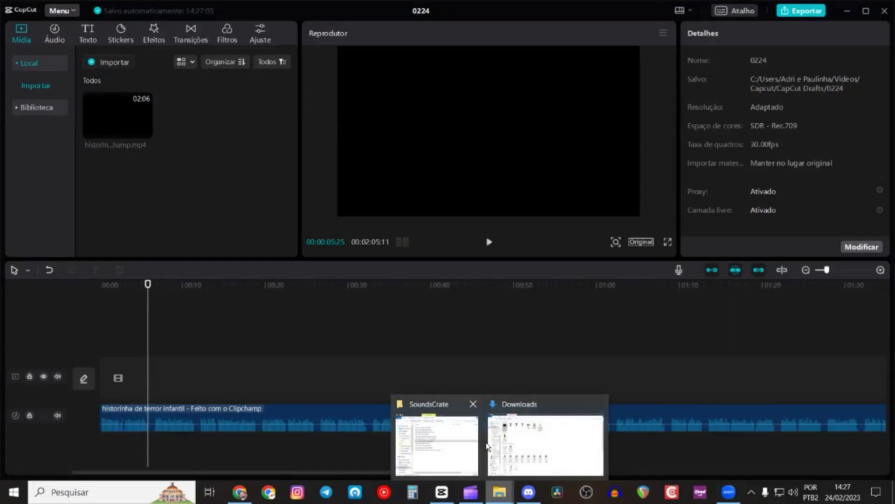
{"action": "left_click", "coordinate": [503, 441]}
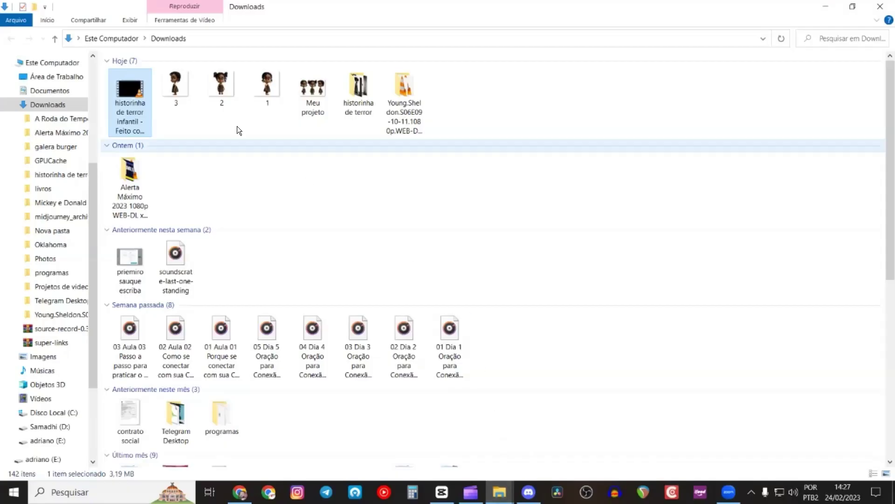
{"action": "double_click", "coordinate": [353, 81]}
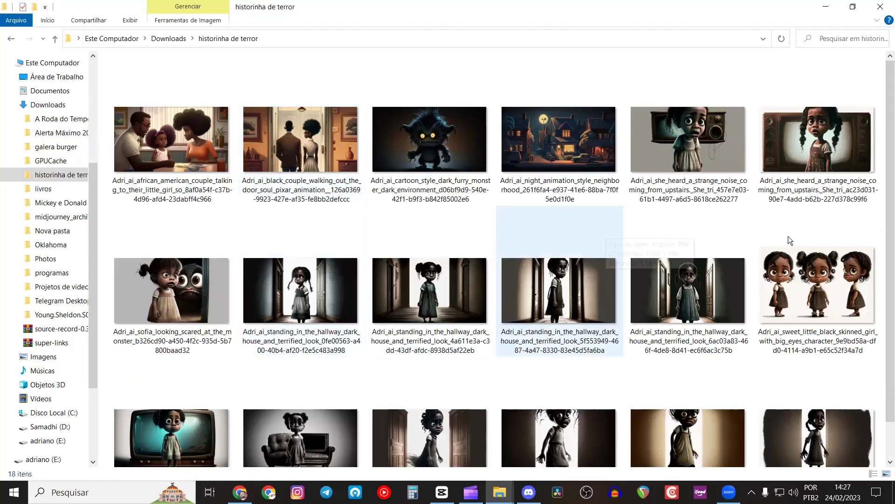
{"action": "scroll", "coordinate": [825, 217], "scroll_direction": "down", "scroll_amount": 1}
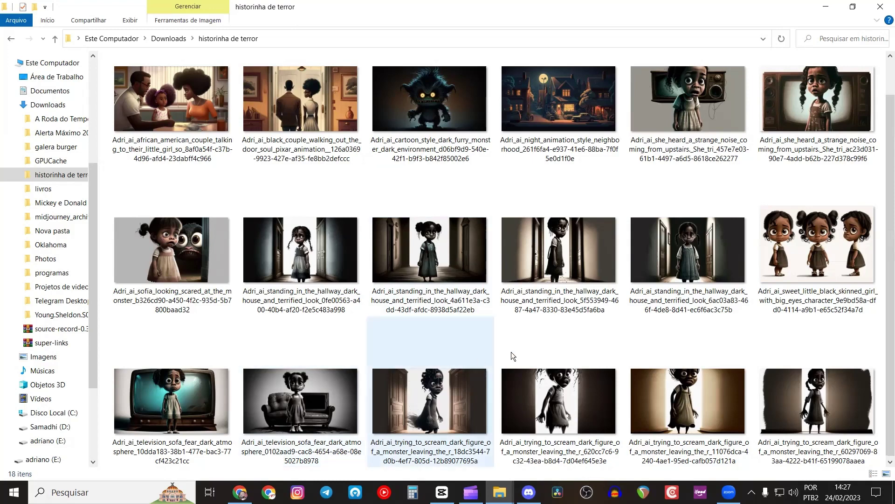
{"action": "scroll", "coordinate": [713, 336], "scroll_direction": "up", "scroll_amount": 1}
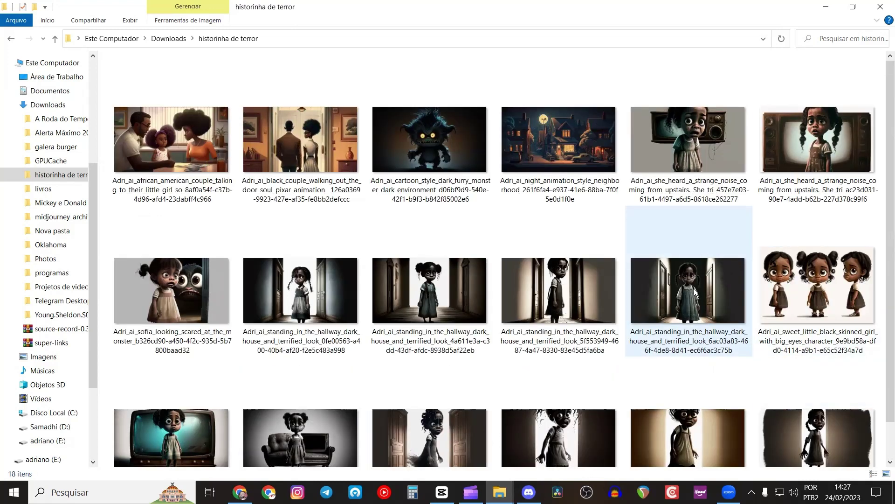
{"action": "left_click_drag", "start_coordinate": [694, 288], "coordinate": [127, 385]}
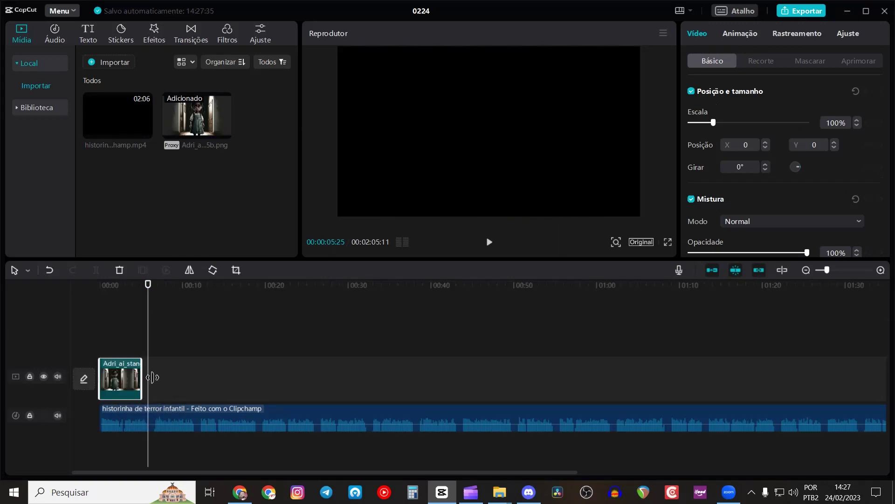
{"action": "left_click_drag", "start_coordinate": [153, 378], "coordinate": [156, 378]}
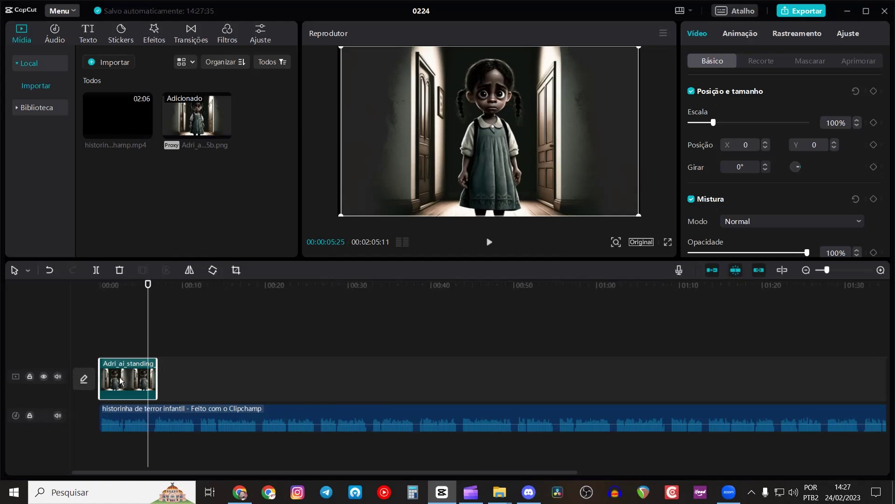
Step: Apply the Zoom 2 combination animation to the hallway picture clip and set the project's aspect ratio to 16:9
{"action": "left_click", "coordinate": [738, 32]}
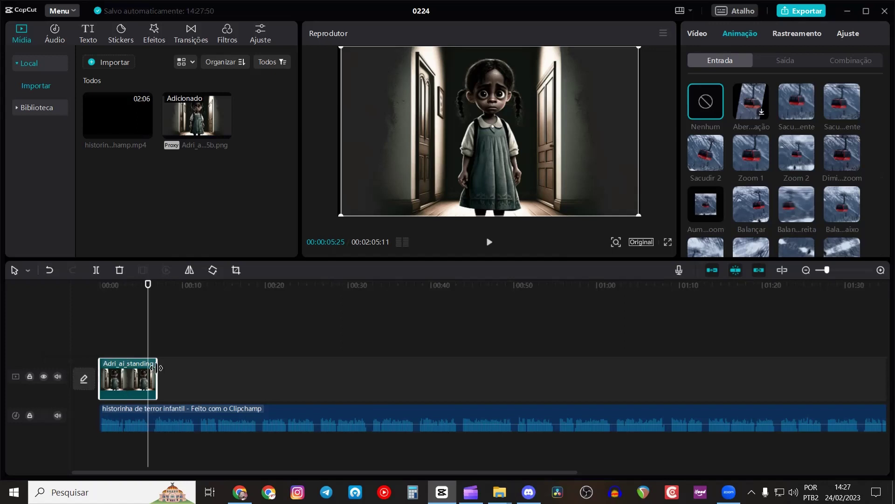
{"action": "left_click", "coordinate": [851, 60]}
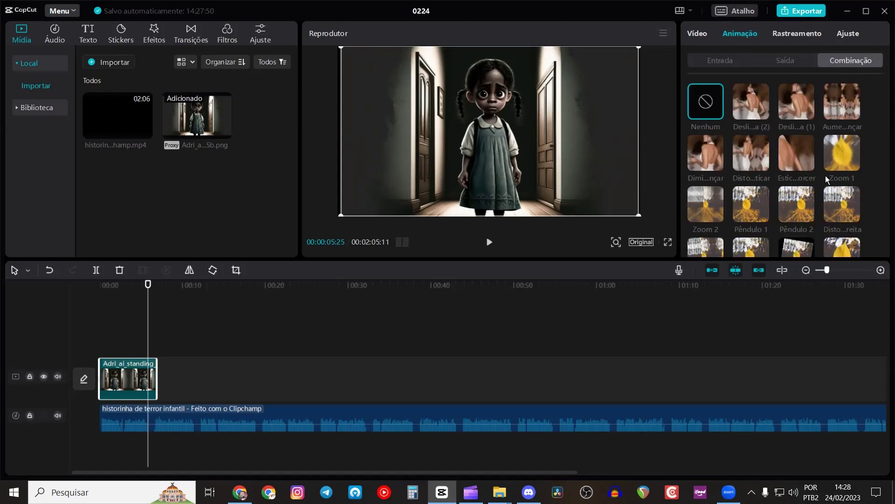
{"action": "scroll", "coordinate": [705, 166], "scroll_direction": "down", "scroll_amount": 1}
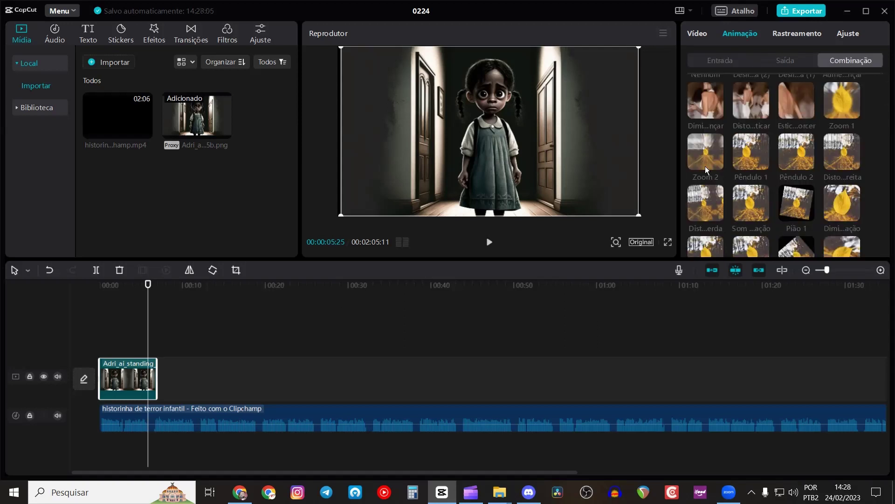
{"action": "left_click", "coordinate": [705, 158]}
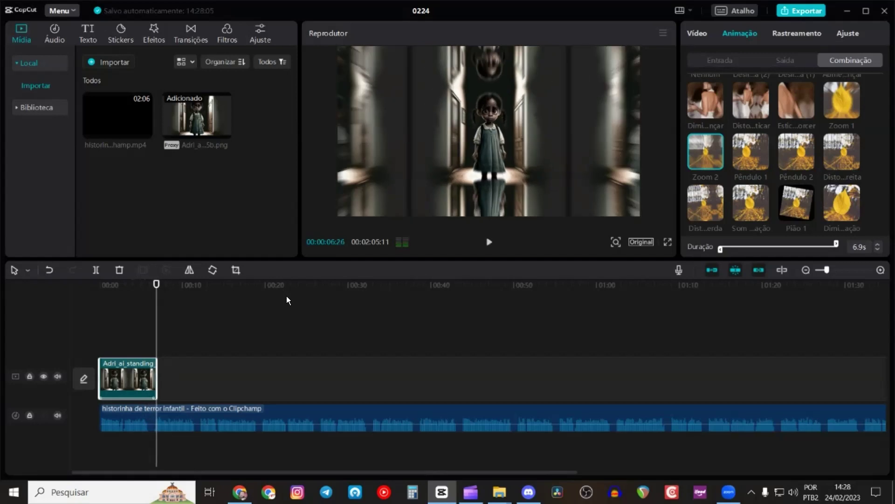
{"action": "left_click", "coordinate": [642, 241]}
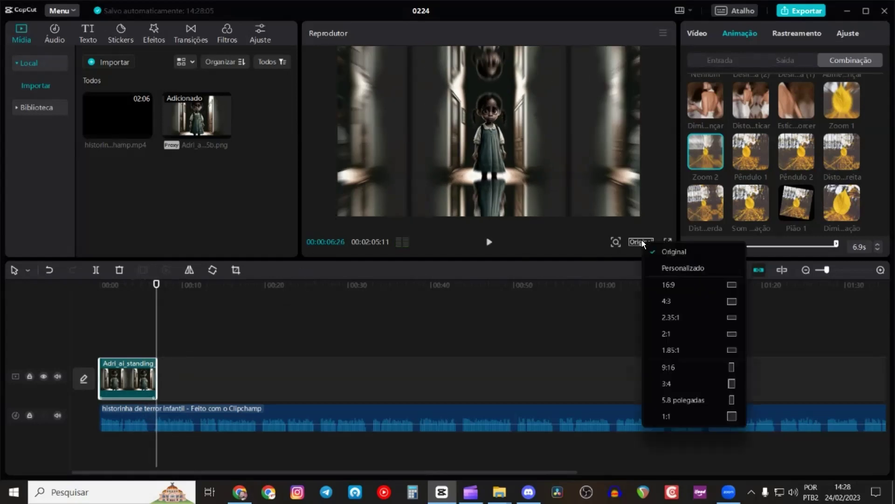
{"action": "left_click", "coordinate": [668, 285]}
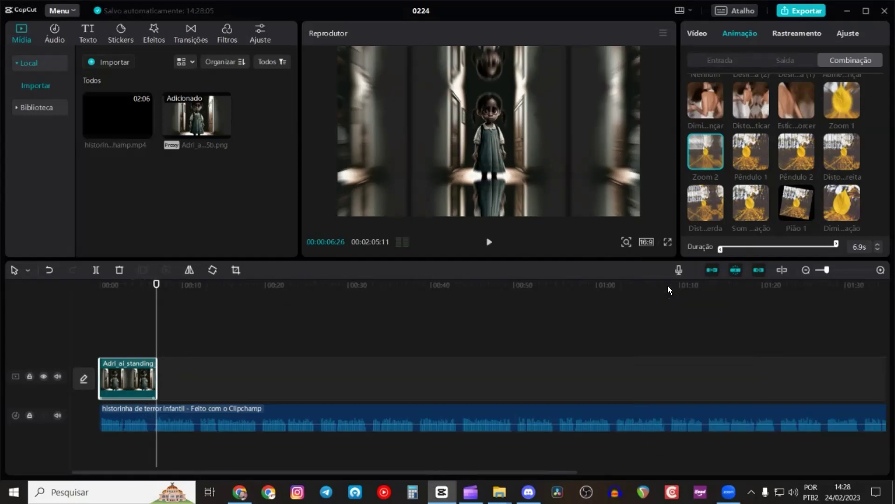
Step: Listen to the narration from about 7 seconds to find where the hallway scene should end
{"action": "left_click", "coordinate": [182, 317]}
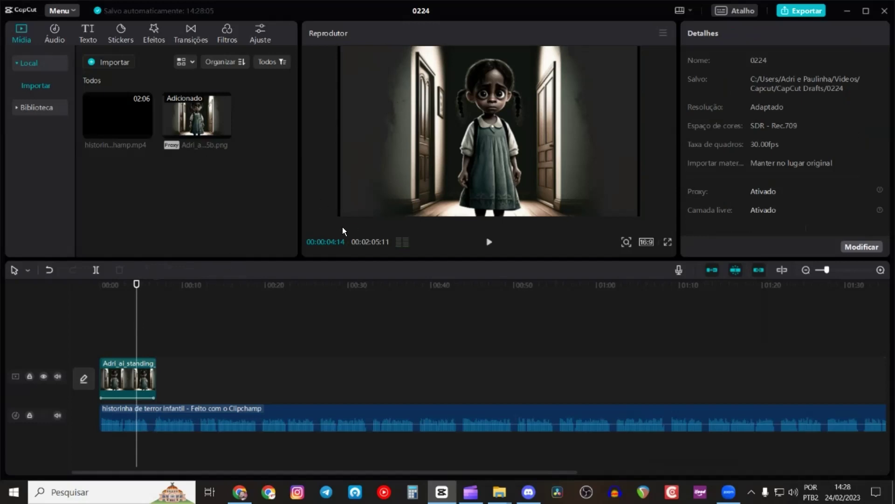
{"action": "left_click", "coordinate": [341, 215]}
{"action": "left_click_drag", "start_coordinate": [339, 217], "coordinate": [338, 217]}
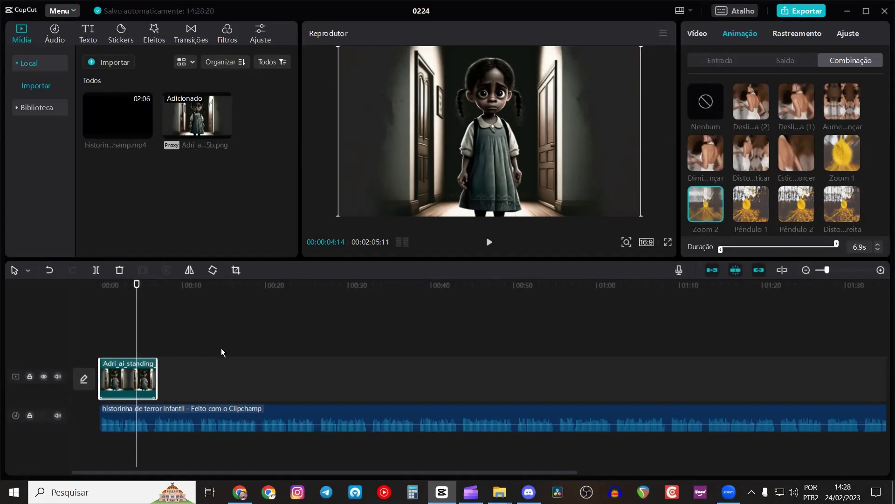
{"action": "left_click", "coordinate": [165, 291]}
{"action": "key", "text": "space"}
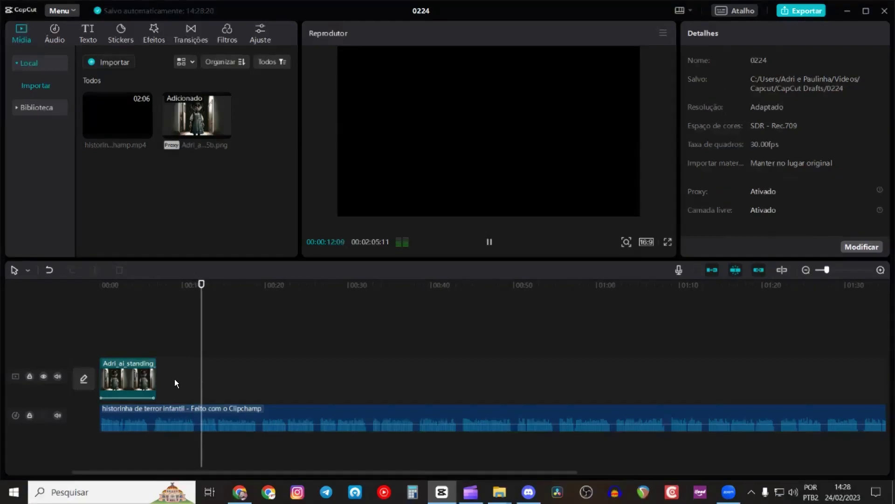
{"action": "key", "text": "space"}
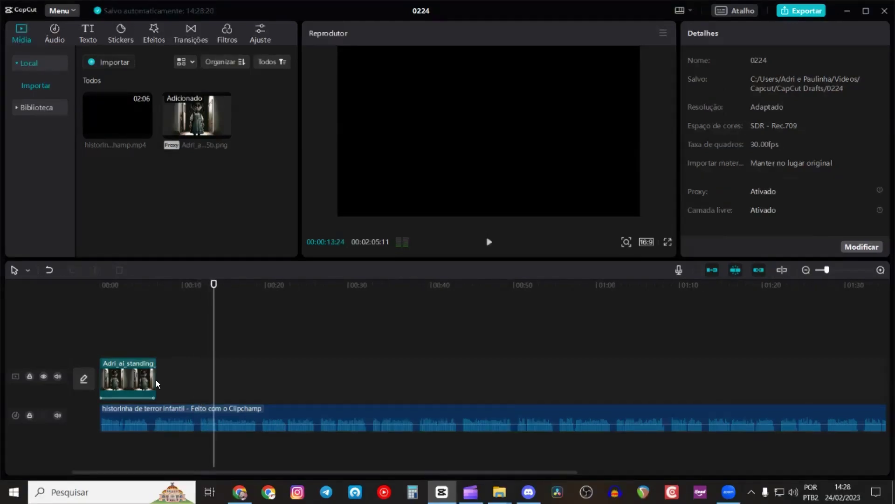
Step: Extend the hallway picture clip and its animation to about 12 seconds, and bring up the picture folder
{"action": "left_click_drag", "start_coordinate": [154, 379], "coordinate": [202, 385]}
{"action": "left_click_drag", "start_coordinate": [786, 242], "coordinate": [836, 244]}
{"action": "left_click", "coordinate": [191, 307]}
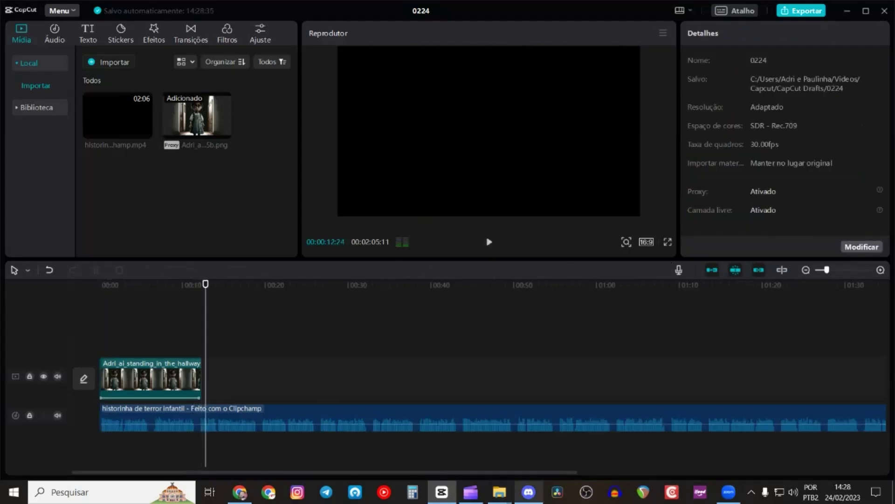
{"action": "mouse_move", "coordinate": [500, 491]}
{"action": "left_click", "coordinate": [529, 443]}
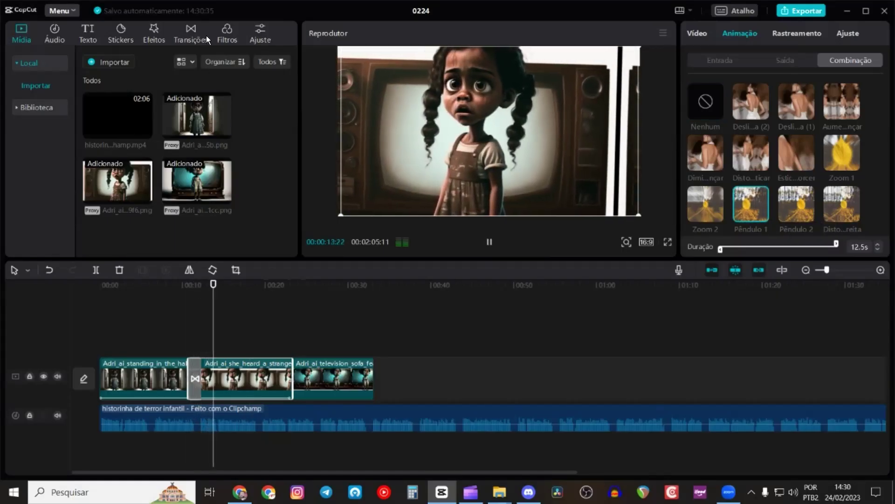
Step: Add the Antes e depois transition between the clip of the frightened girl and the television sofa clip, and play it
{"action": "left_click", "coordinate": [194, 35]}
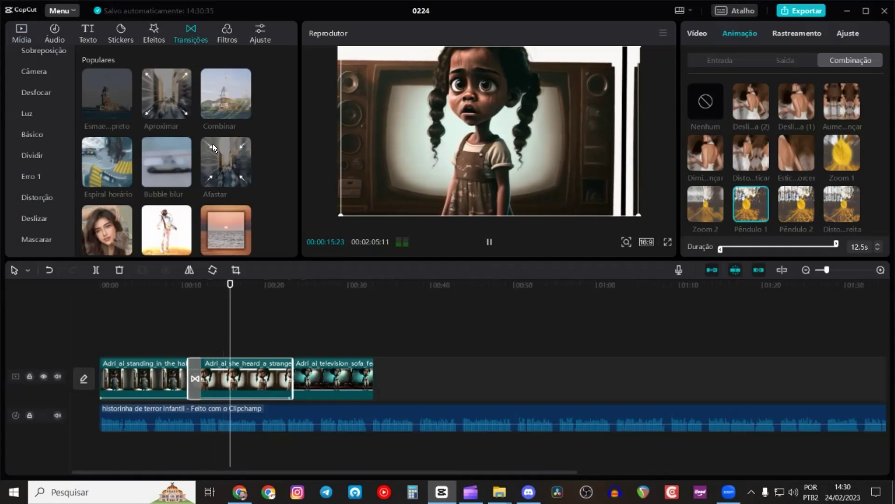
{"action": "left_click_drag", "start_coordinate": [113, 223], "coordinate": [291, 373]}
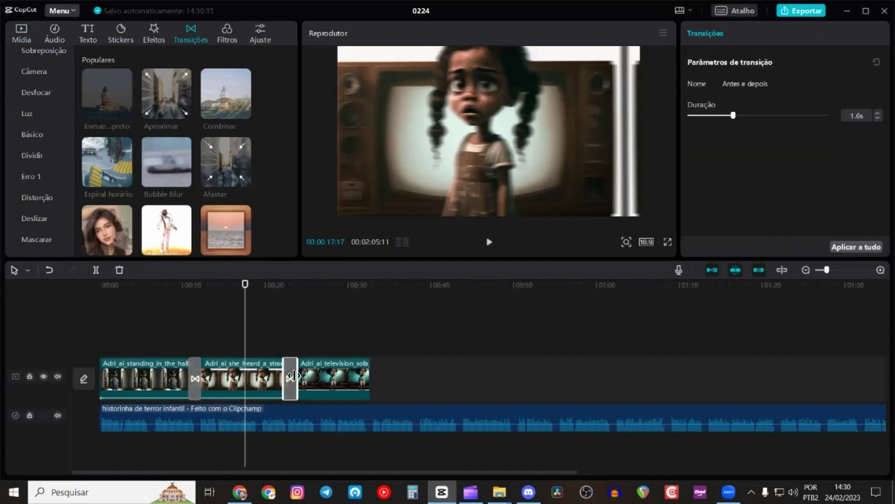
{"action": "key", "text": "space"}
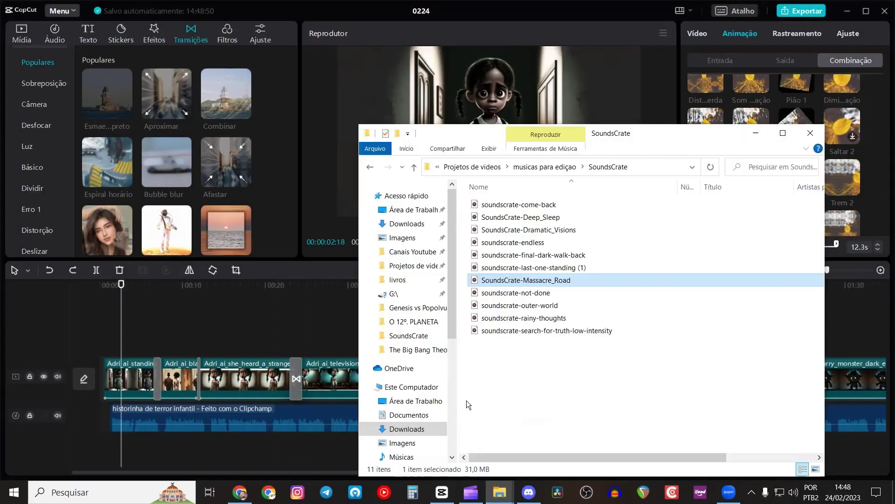
Step: Add the SoundsCrate-Massacre_Road music under the narration from the timeline start and listen to the opening
{"action": "left_click_drag", "start_coordinate": [513, 284], "coordinate": [294, 444]}
{"action": "left_click_drag", "start_coordinate": [378, 428], "coordinate": [368, 425]}
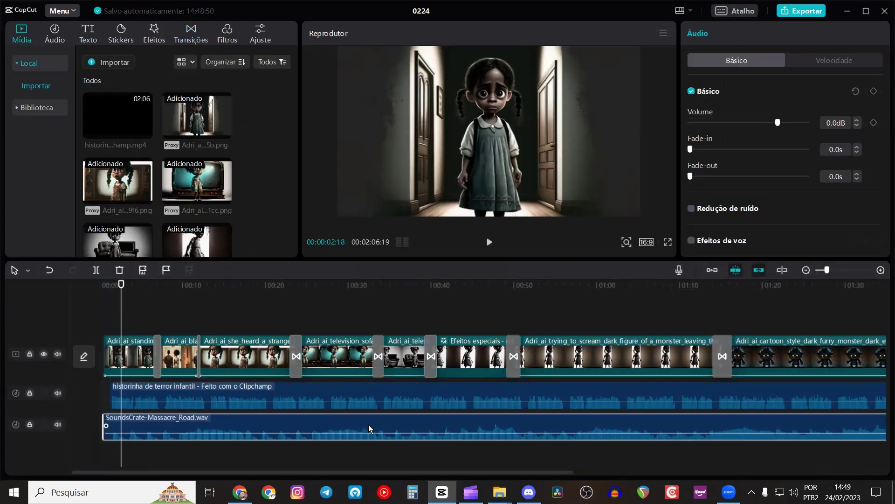
{"action": "left_click_drag", "start_coordinate": [123, 292], "coordinate": [105, 294]}
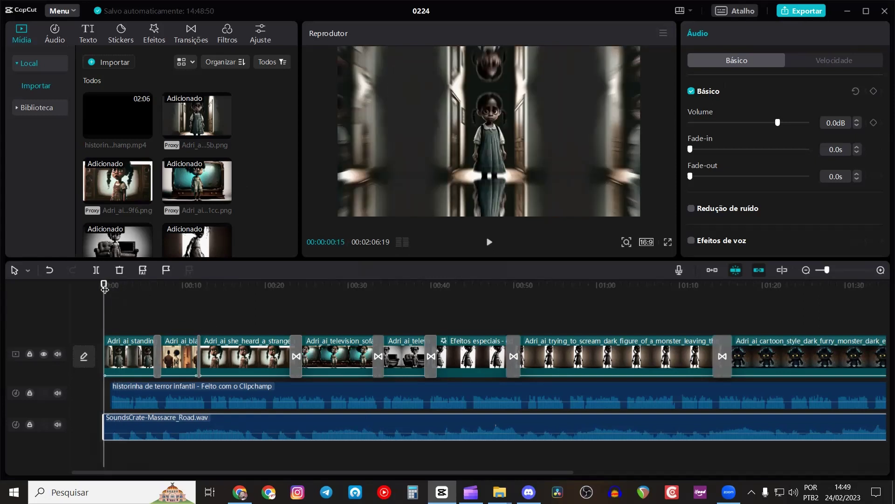
{"action": "key", "text": "space"}
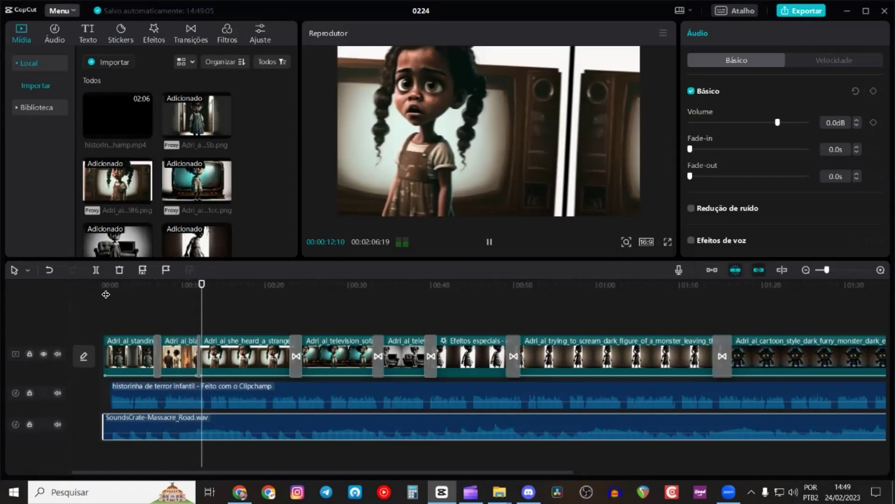
{"action": "key", "text": "space"}
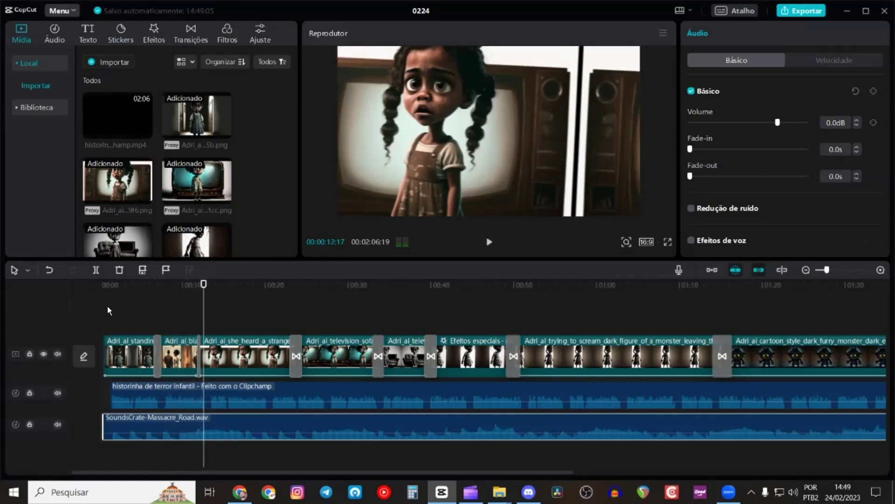
Step: Shift everything except the music later and lengthen the hallway clip from its beginning, so it starts at zero and the narration starts at about 6 seconds
{"action": "left_click", "coordinate": [134, 322]}
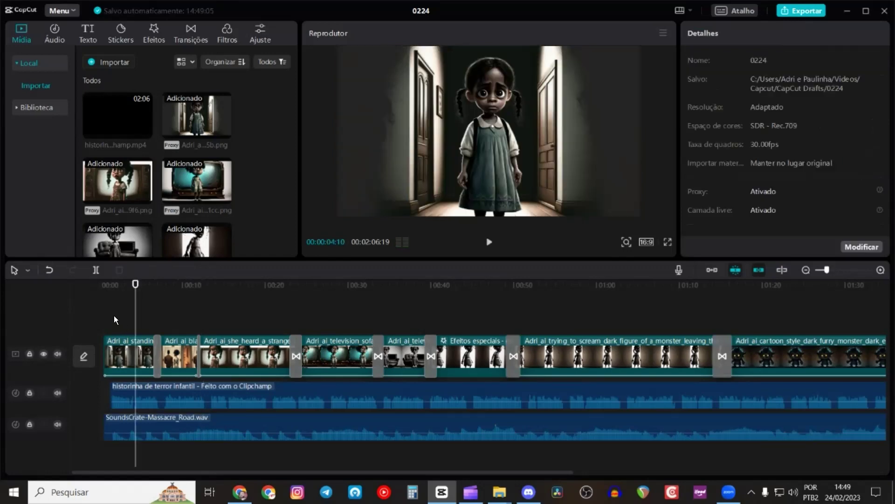
{"action": "key", "text": "ctrl+a"}
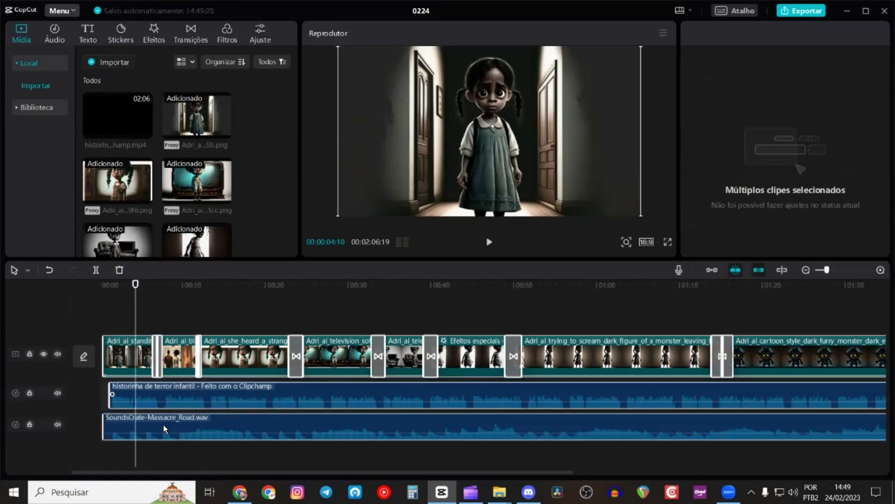
{"action": "left_click", "coordinate": [165, 420], "text": "ctrl"}
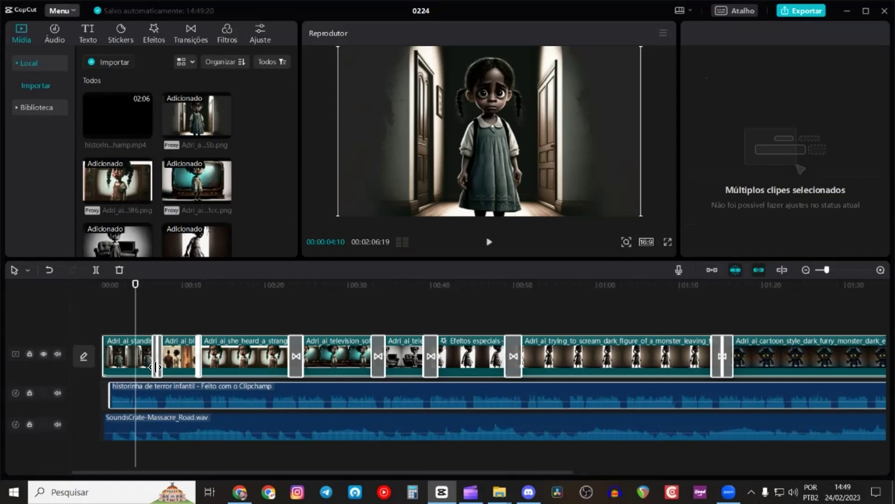
{"action": "mouse_move", "coordinate": [208, 357]}
{"action": "left_mouse_down"}
{"action": "mouse_move", "coordinate": [227, 358]}
{"action": "mouse_move", "coordinate": [221, 363]}
{"action": "left_mouse_up"}
{"action": "left_click_drag", "start_coordinate": [166, 359], "coordinate": [127, 355]}
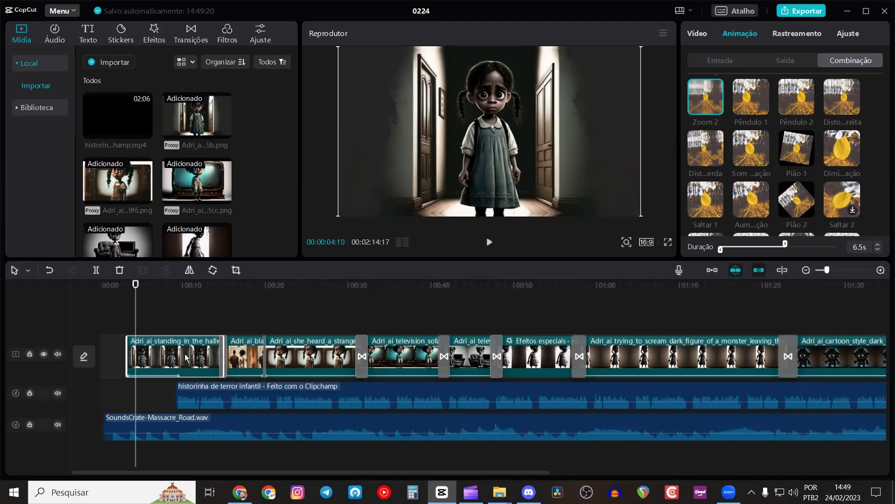
{"action": "key", "text": "ctrl+a"}
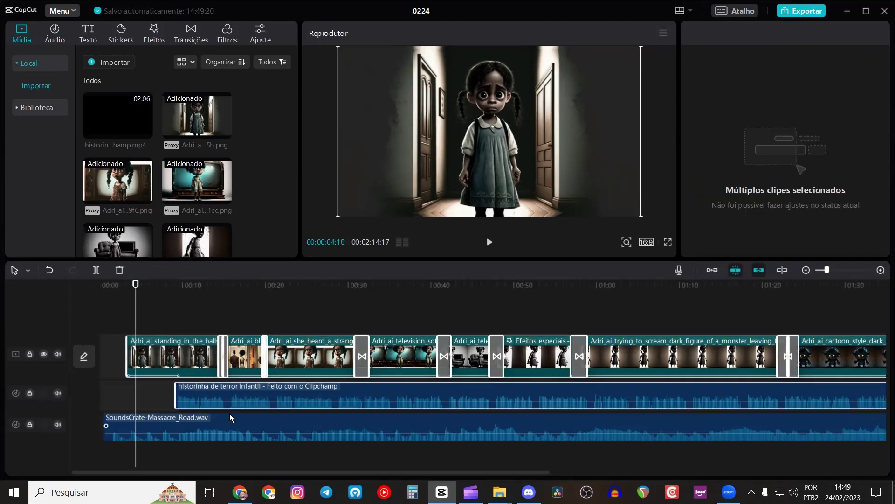
{"action": "left_click_drag", "start_coordinate": [195, 358], "coordinate": [173, 368]}
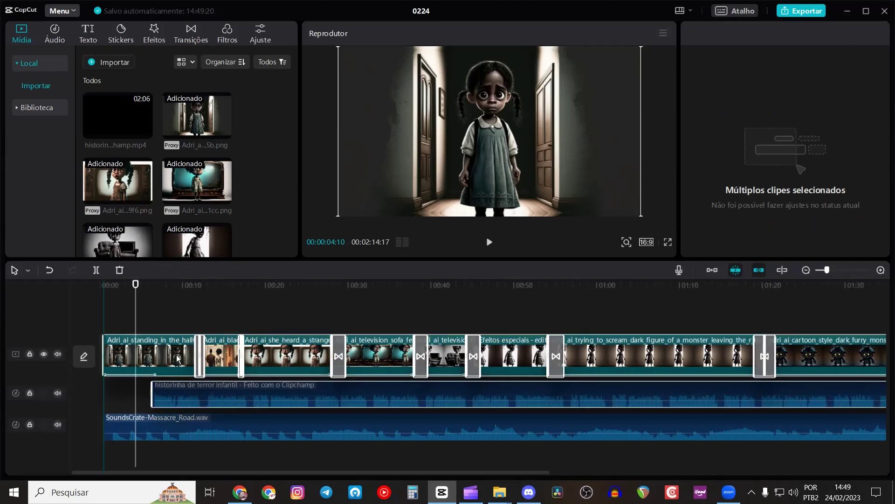
Step: Stretch the hallway clip's Zoom 2 animation to 11.6 s and preview the opening
{"action": "left_click", "coordinate": [173, 368]}
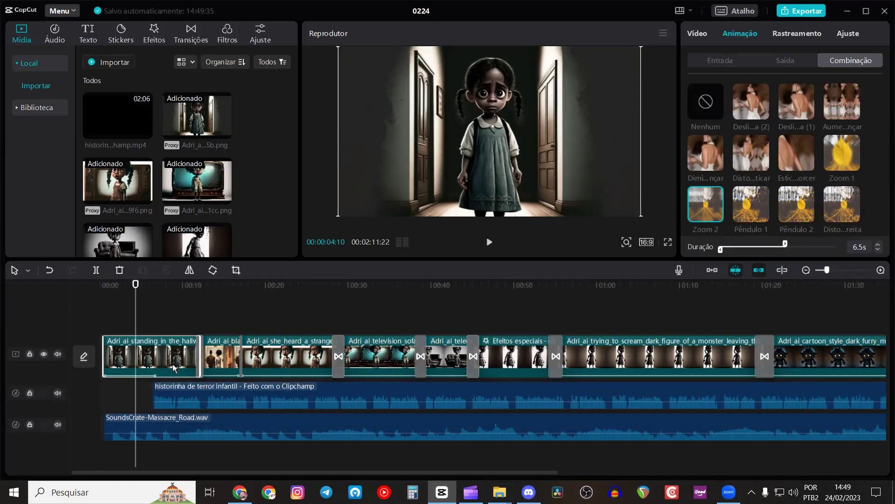
{"action": "left_click", "coordinate": [791, 244]}
{"action": "left_click_drag", "start_coordinate": [850, 248], "coordinate": [836, 247]}
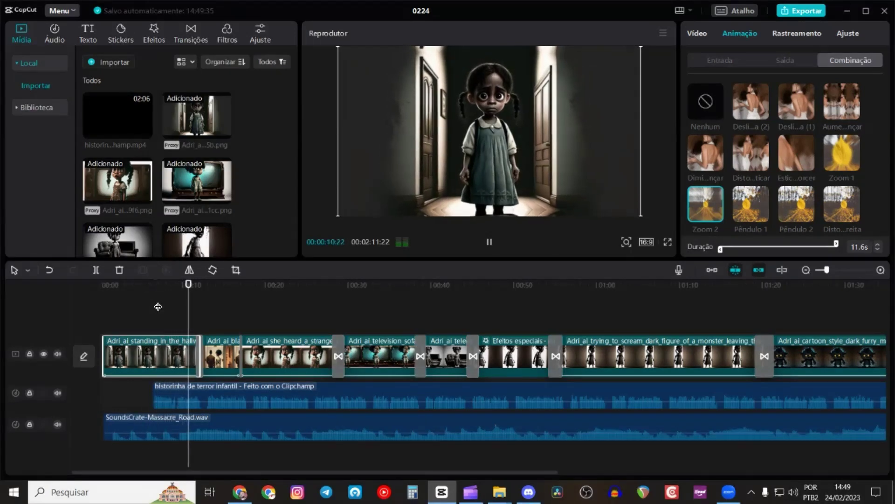
{"action": "key", "text": "space"}
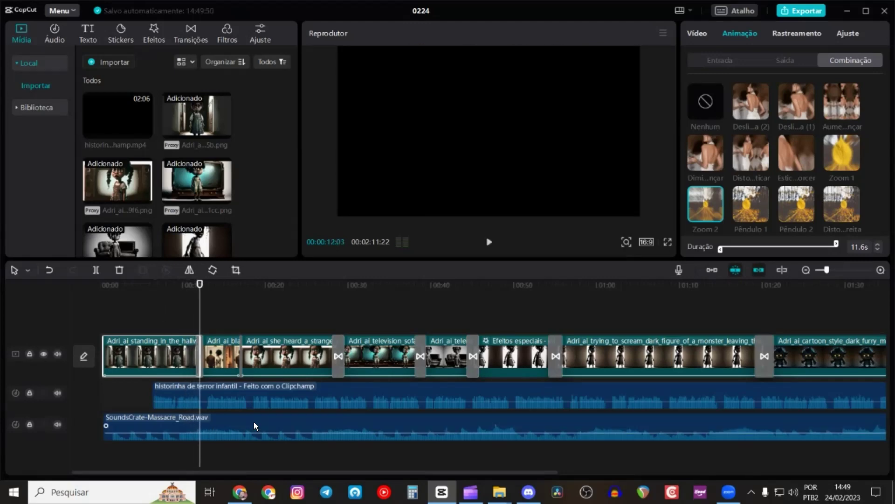
Step: Lower the Massacre_Road music volume to -10.0 dB while listening to it from the start with the narration
{"action": "left_click", "coordinate": [254, 422]}
{"action": "left_click_drag", "start_coordinate": [199, 290], "coordinate": [83, 282]}
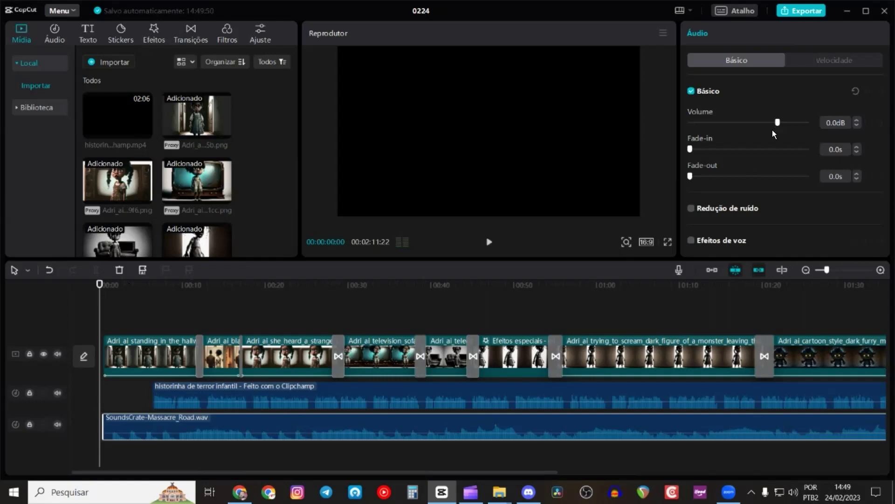
{"action": "left_click_drag", "start_coordinate": [775, 123], "coordinate": [751, 116]}
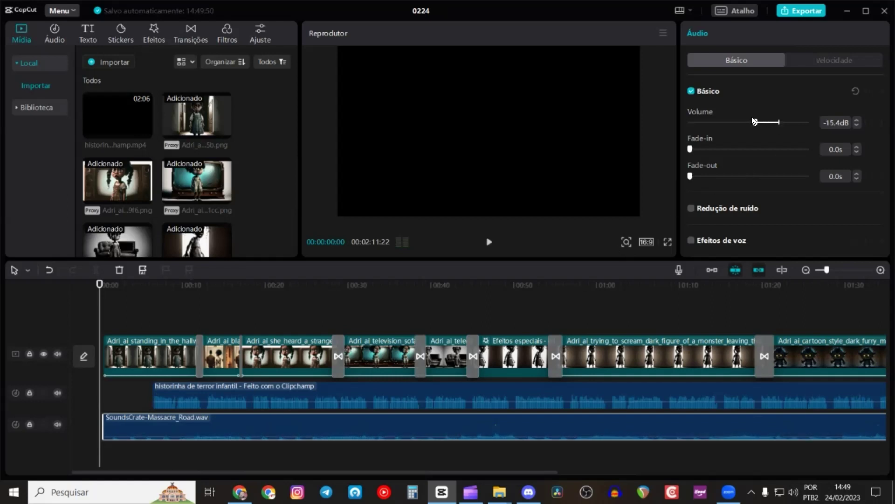
{"action": "left_click", "coordinate": [856, 118]}
{"action": "key", "text": "space"}
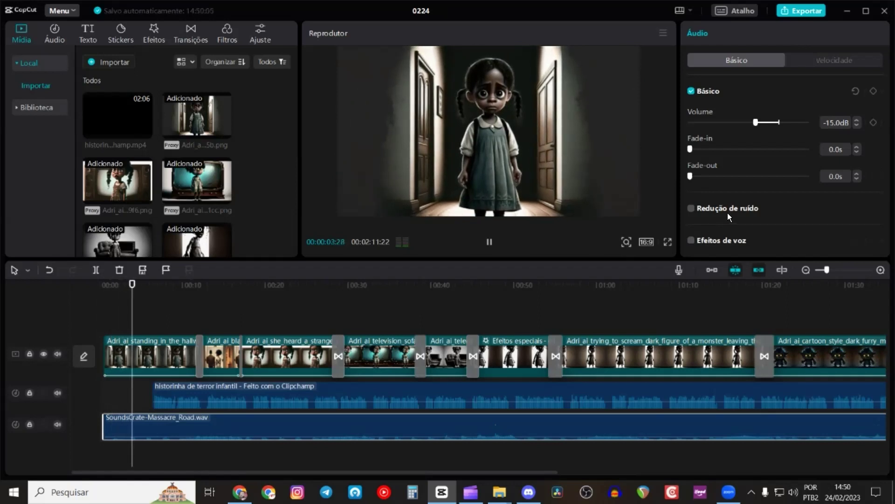
{"action": "left_click", "coordinate": [858, 119]}
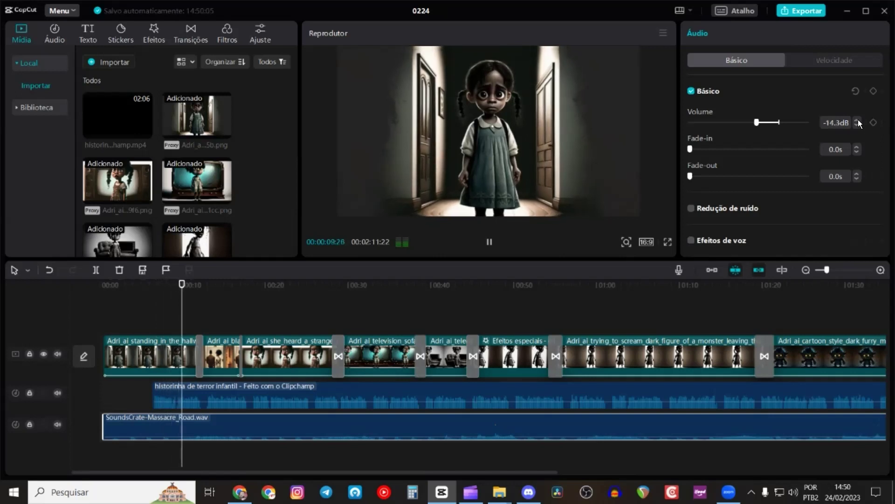
{"action": "left_click", "coordinate": [858, 120]}
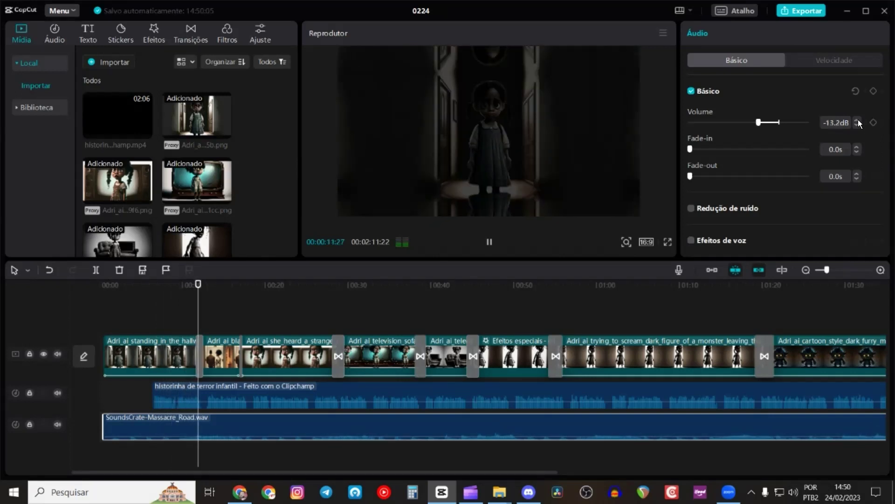
{"action": "left_click", "coordinate": [858, 119]}
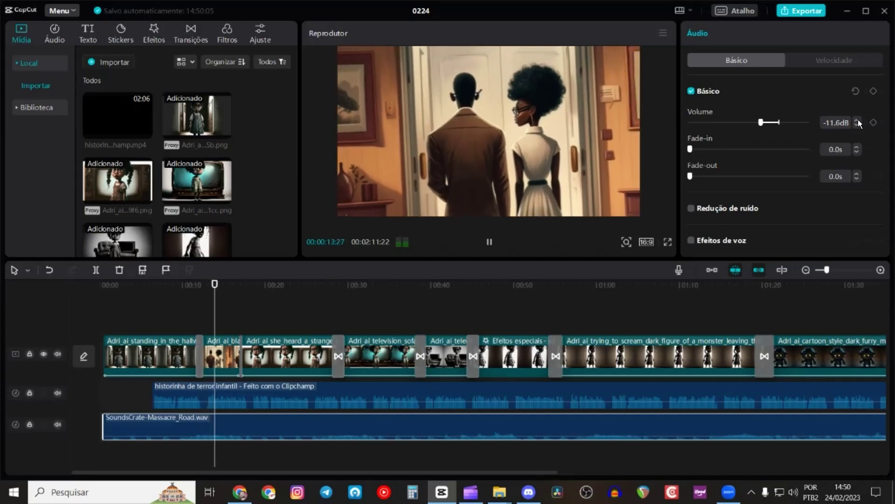
{"action": "left_click", "coordinate": [858, 119]}
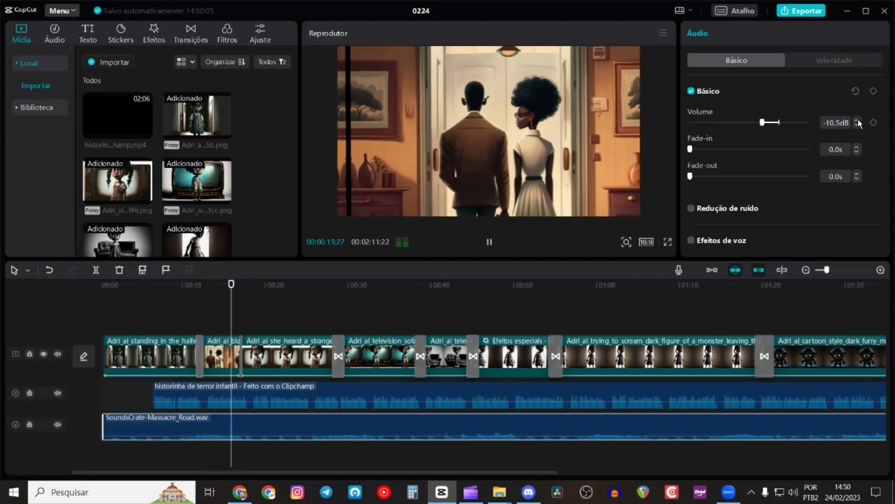
{"action": "left_click", "coordinate": [858, 120]}
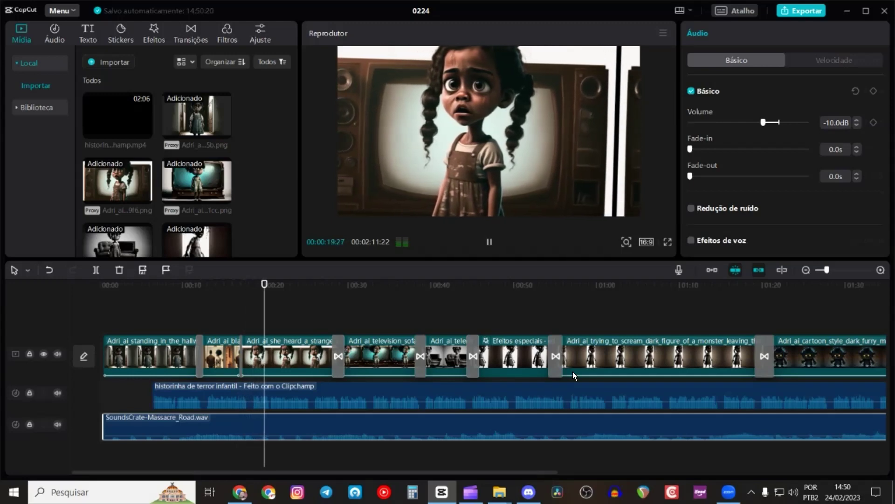
Step: Add the SoundsCrate-Dramatic_Visions track from the SoundsCrate folder directly after the end of the Massacre_Road music
{"action": "left_click_drag", "start_coordinate": [366, 471], "coordinate": [578, 481]}
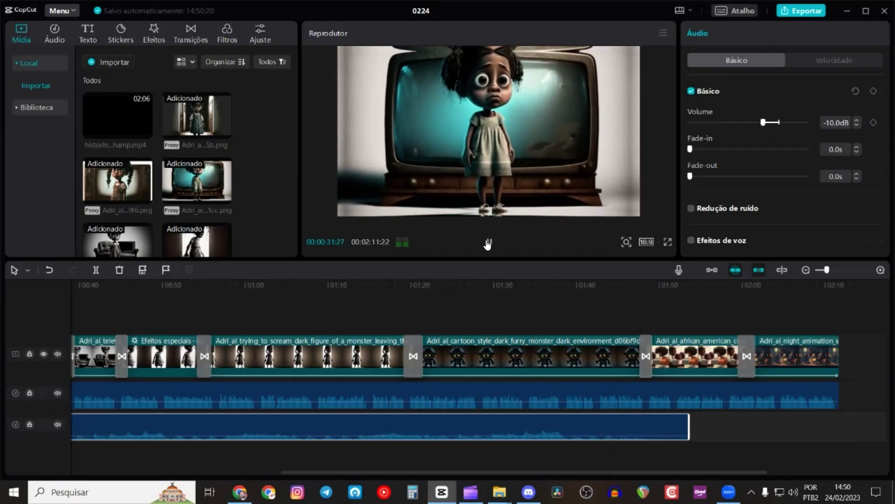
{"action": "key", "text": "space"}
{"action": "mouse_move", "coordinate": [500, 492]}
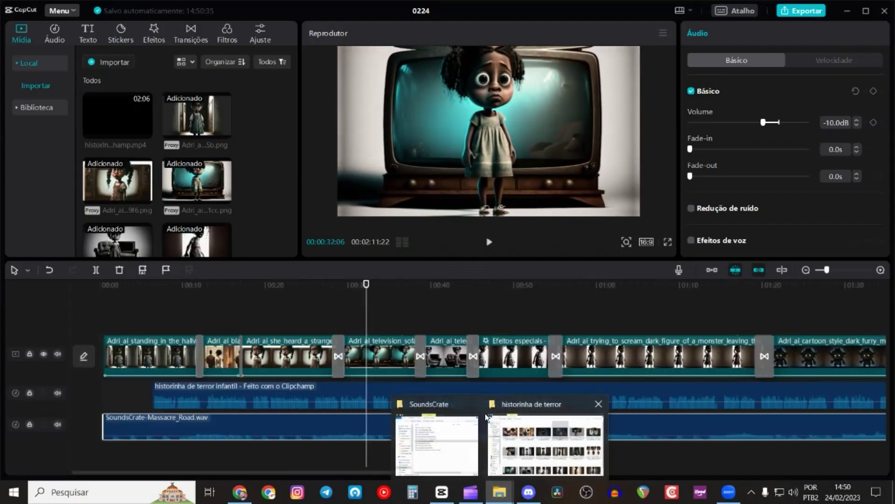
{"action": "left_click", "coordinate": [431, 458]}
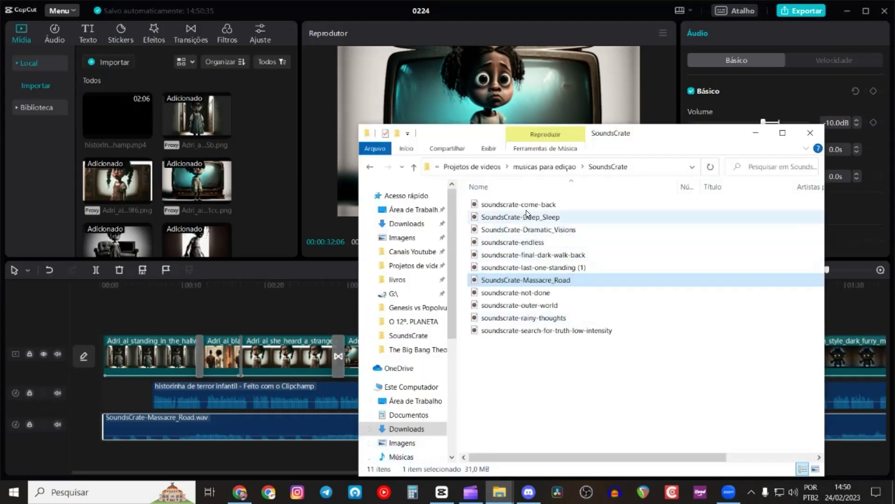
{"action": "left_click", "coordinate": [536, 227]}
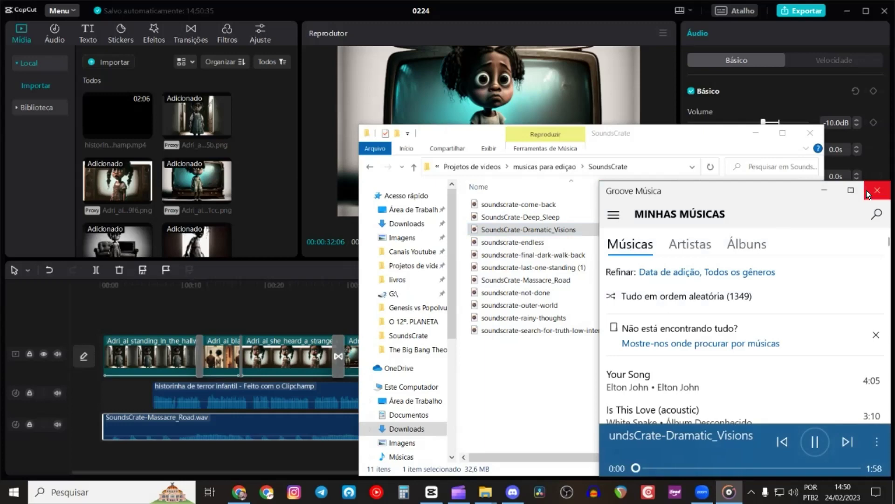
{"action": "left_click", "coordinate": [869, 191]}
{"action": "left_click_drag", "start_coordinate": [543, 227], "coordinate": [546, 408]}
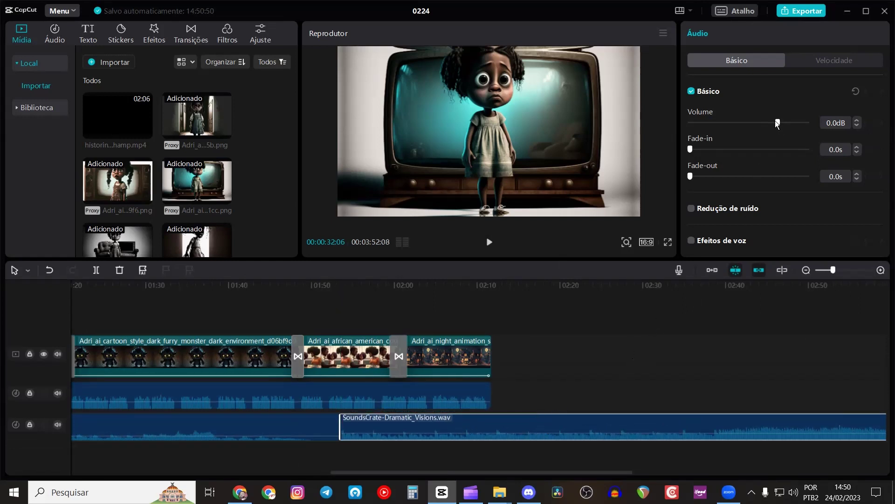
Step: Trim the end of the Dramatic_Visions music to the end of the last video clip and give it a 1.5 s fade-out
{"action": "left_click_drag", "start_coordinate": [772, 121], "coordinate": [772, 122]}
{"action": "left_click_drag", "start_coordinate": [536, 471], "coordinate": [751, 469]}
{"action": "left_click_drag", "start_coordinate": [748, 414], "coordinate": [720, 424]}
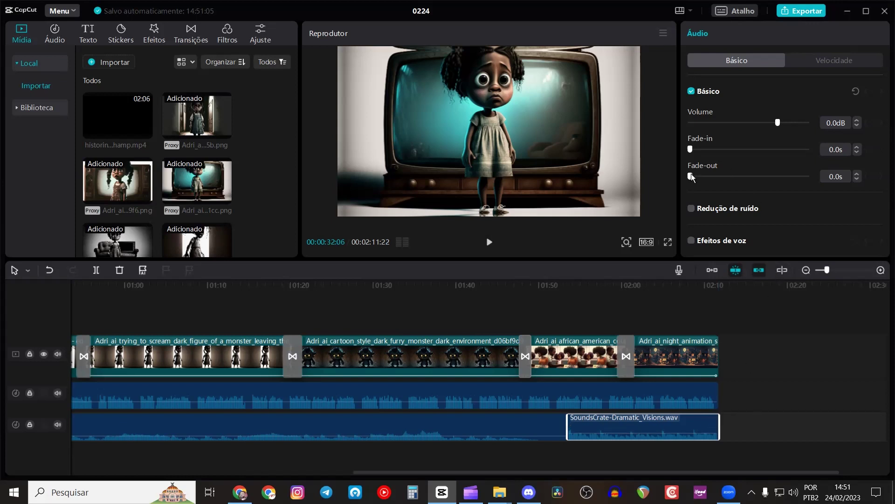
{"action": "left_click_drag", "start_coordinate": [703, 173], "coordinate": [707, 175]}
Step: Shorten the end of the Massacre_Road music to the start of the family table scene and make Dramatic_Visions begin there, still ending with the video
{"action": "left_click", "coordinate": [532, 303]}
{"action": "key", "text": "space"}
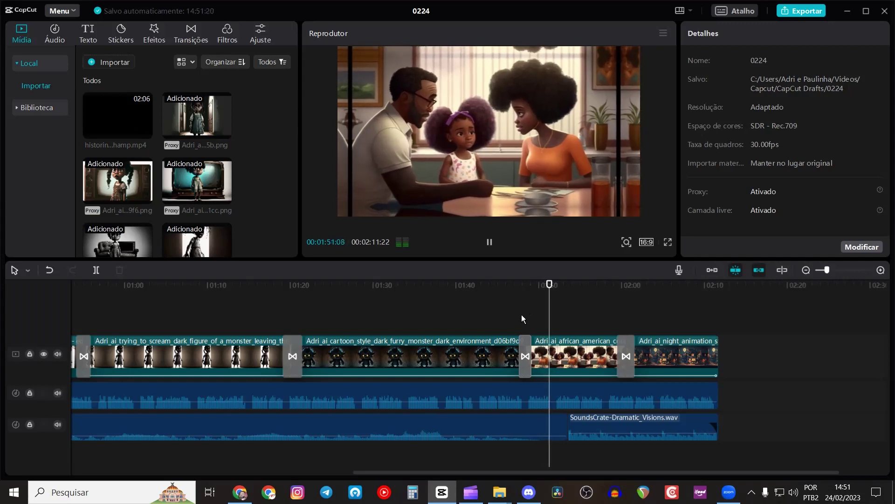
{"action": "left_click", "coordinate": [543, 427]}
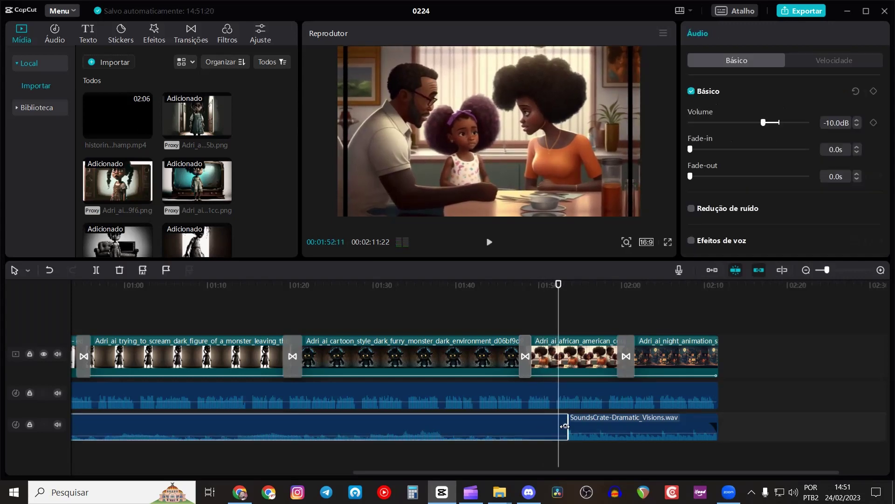
{"action": "left_click_drag", "start_coordinate": [566, 430], "coordinate": [522, 429]}
{"action": "left_click_drag", "start_coordinate": [605, 421], "coordinate": [581, 419]}
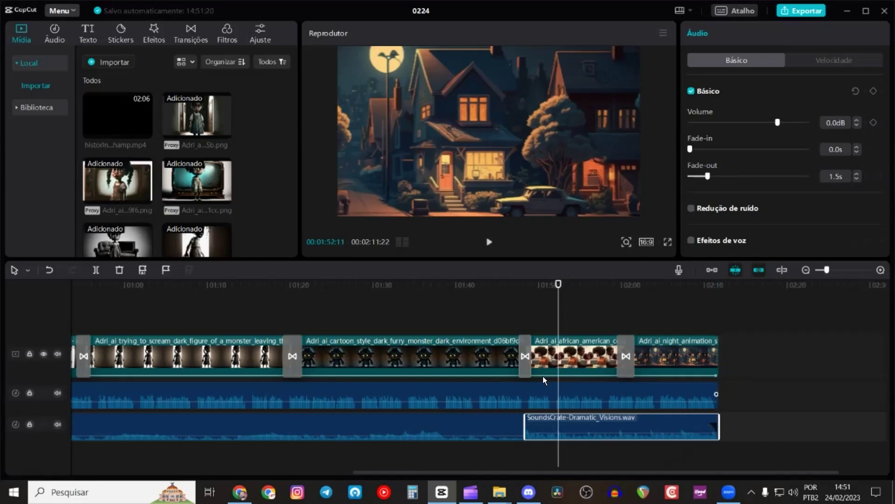
Step: Lower the Dramatic_Visions music volume to -5.0 dB while listening to it with the narration from the family scene to the end
{"action": "left_click", "coordinate": [511, 307]}
{"action": "key", "text": "space"}
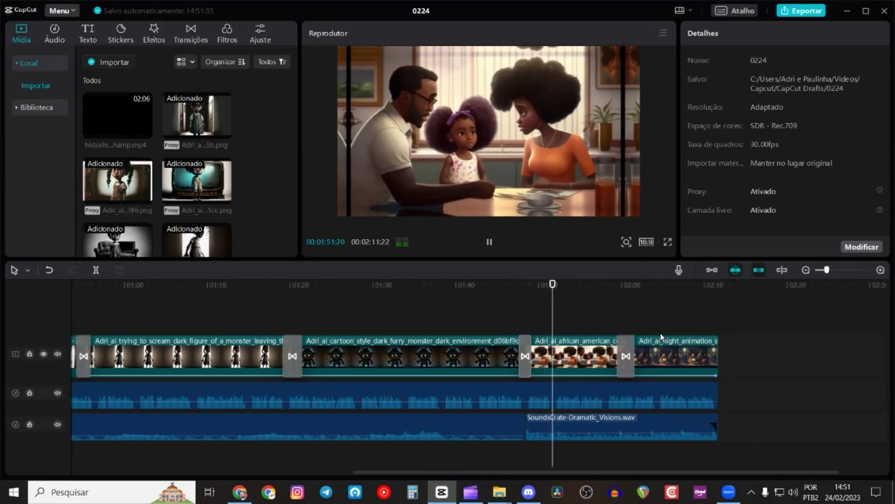
{"action": "left_click", "coordinate": [667, 419]}
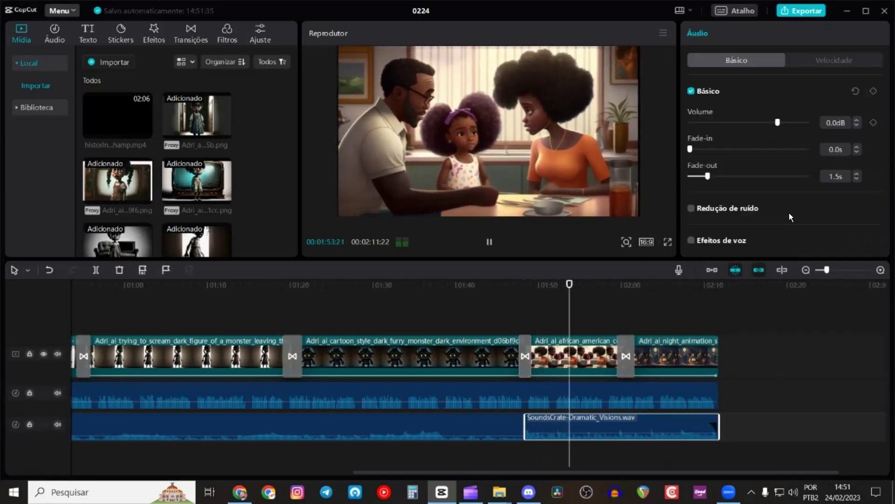
{"action": "left_click", "coordinate": [856, 125]}
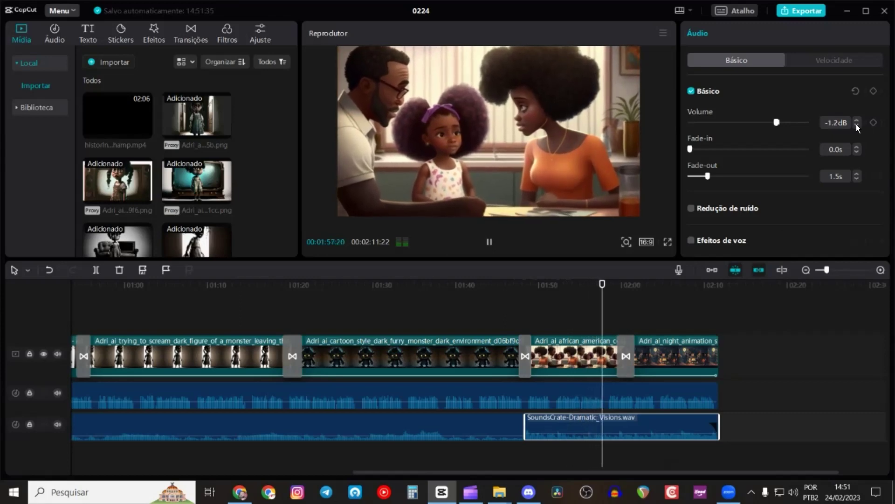
{"action": "left_click", "coordinate": [856, 124]}
{"action": "left_click", "coordinate": [856, 125]}
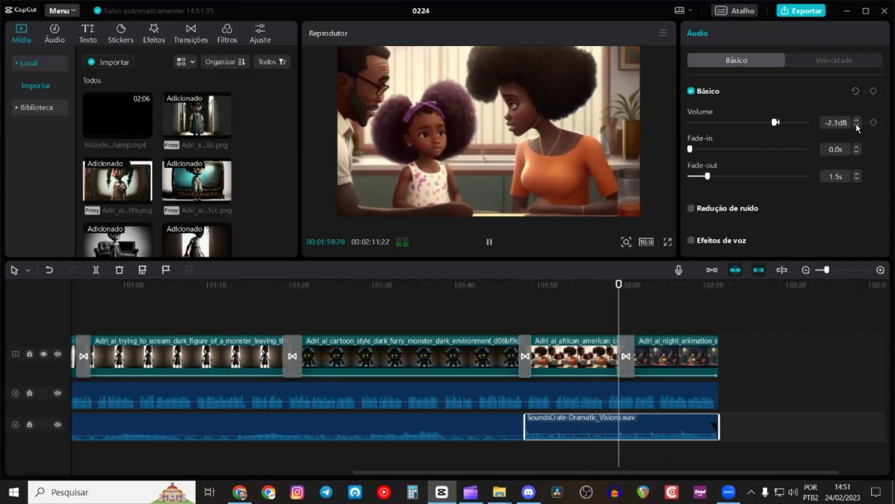
{"action": "left_click", "coordinate": [857, 125]}
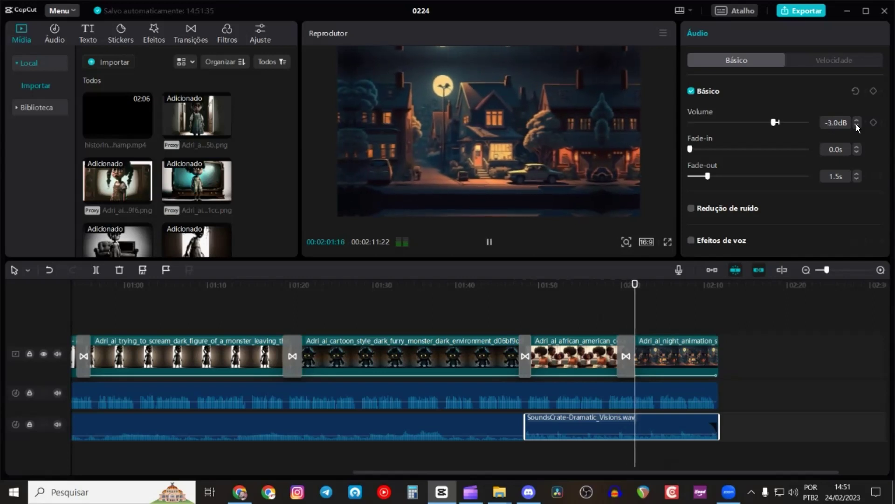
{"action": "left_click", "coordinate": [856, 125]}
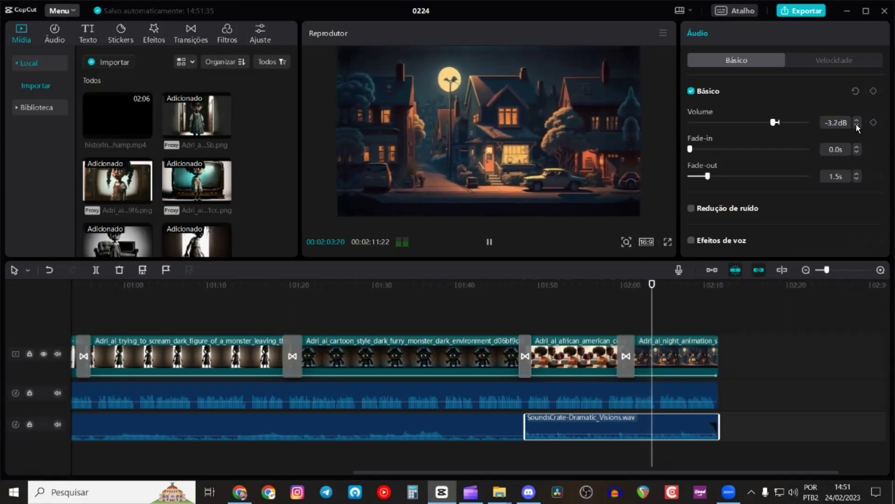
{"action": "left_click", "coordinate": [856, 125]}
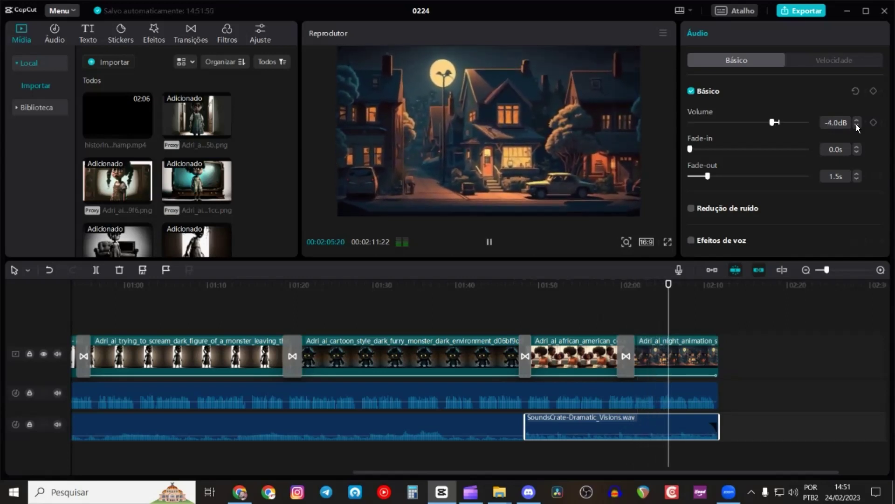
{"action": "left_click", "coordinate": [856, 124]}
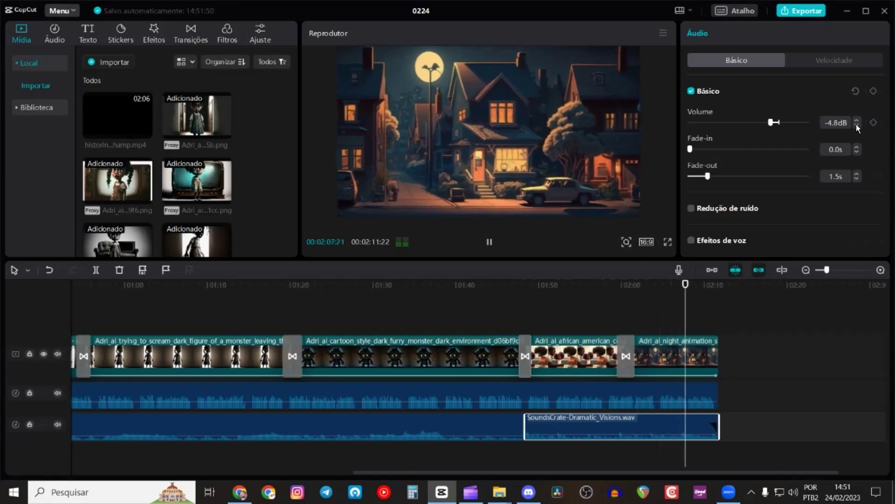
{"action": "left_click", "coordinate": [856, 125]}
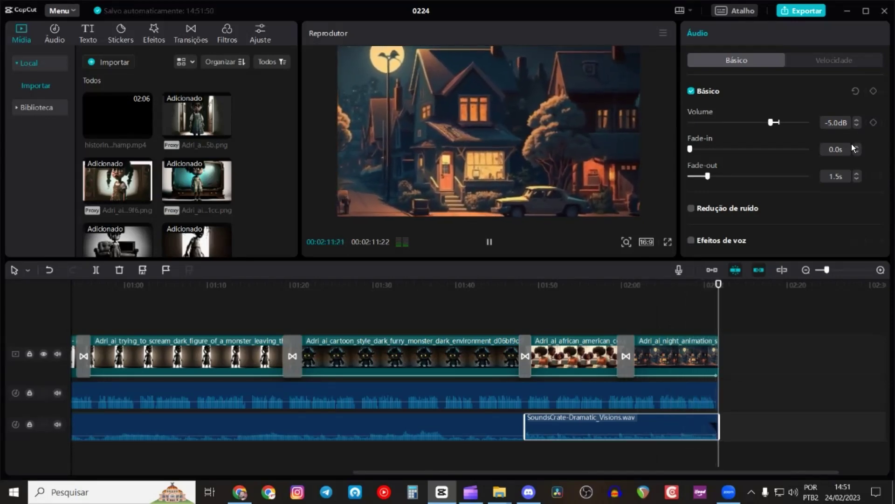
{"action": "left_click_drag", "start_coordinate": [706, 470], "coordinate": [187, 467]}
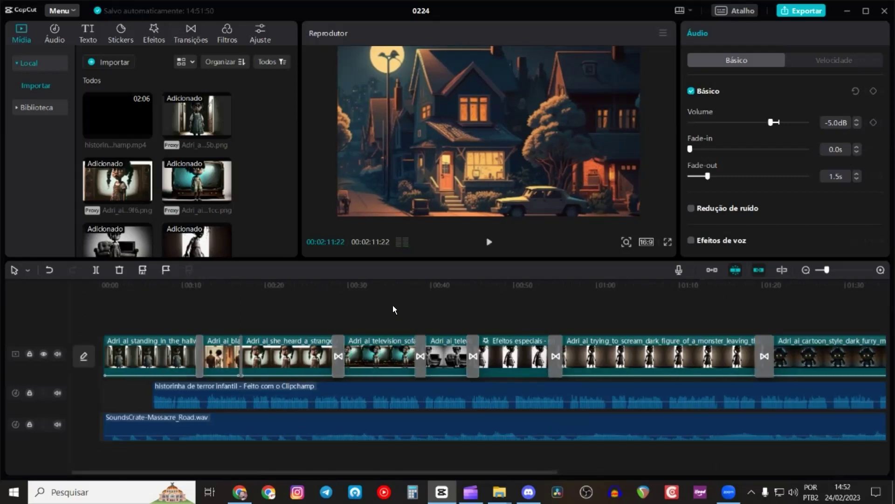